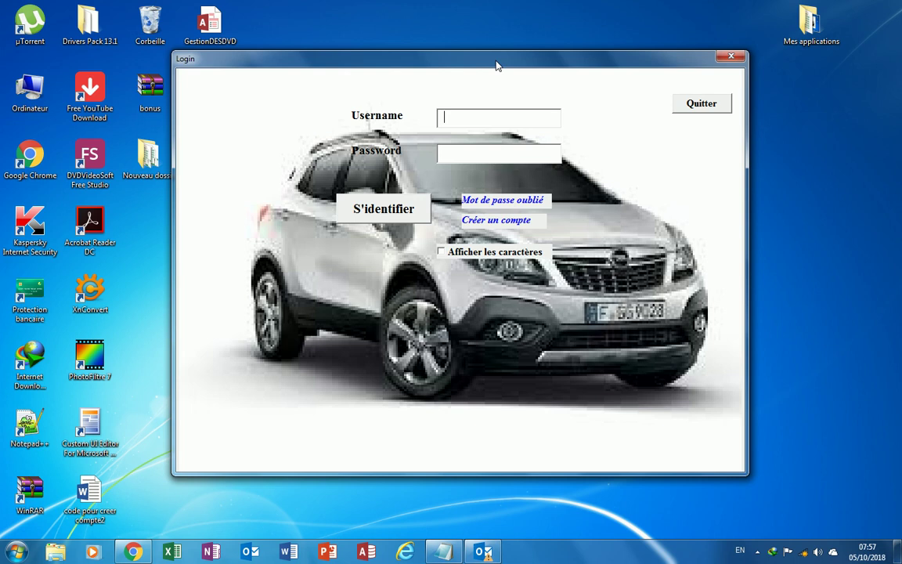
Log in to Easy Management with the administrator username and password, then dismiss the welcome message.
drag(496, 66, 519, 82)
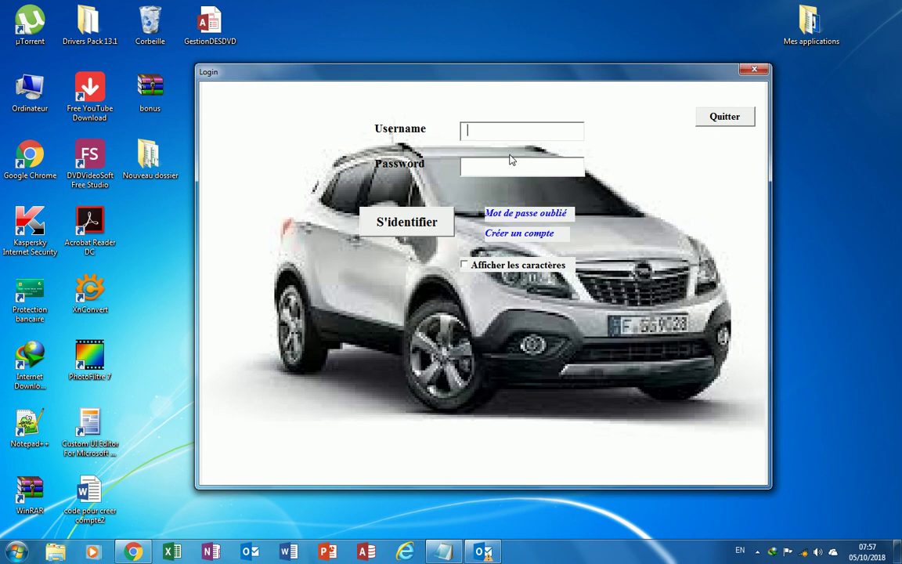
text(*****)
click(486, 168)
text(******)
click(445, 221)
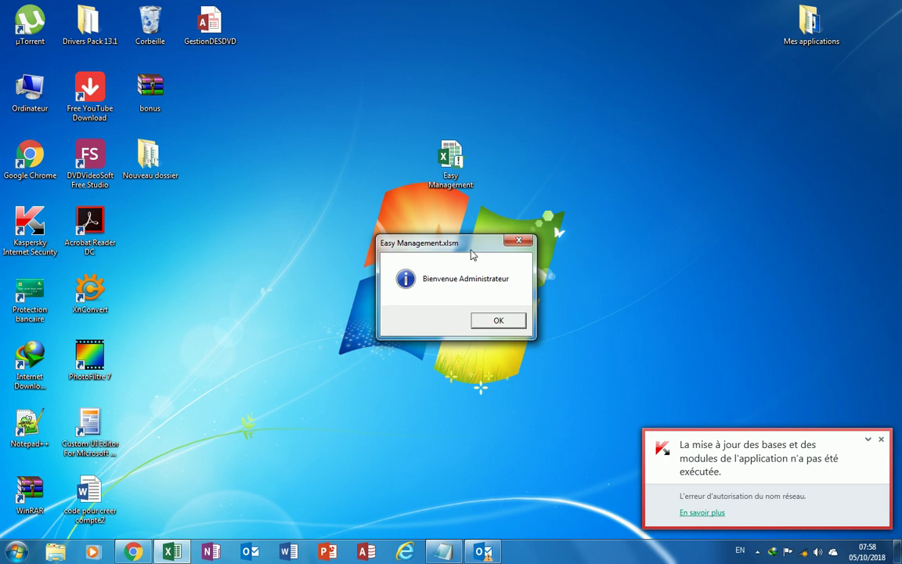
drag(470, 250, 411, 158)
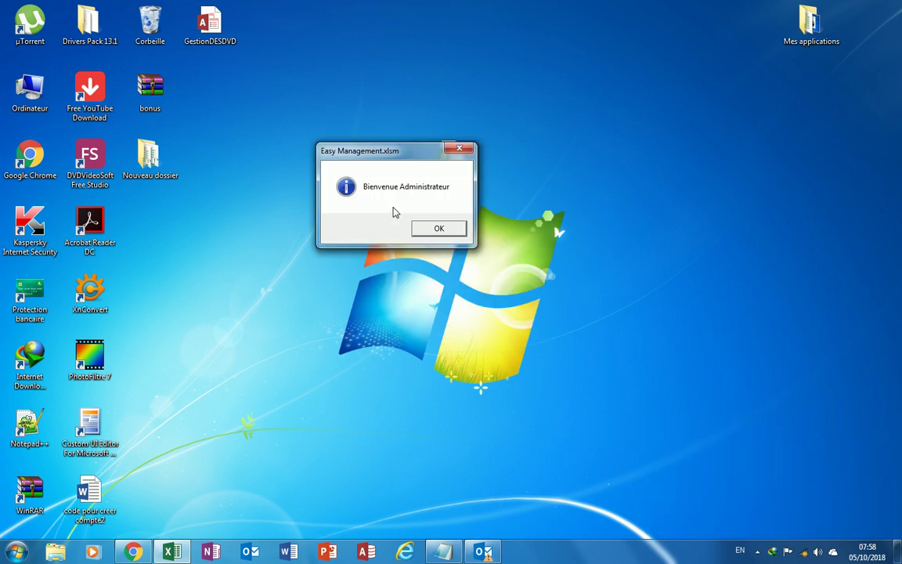
click(426, 228)
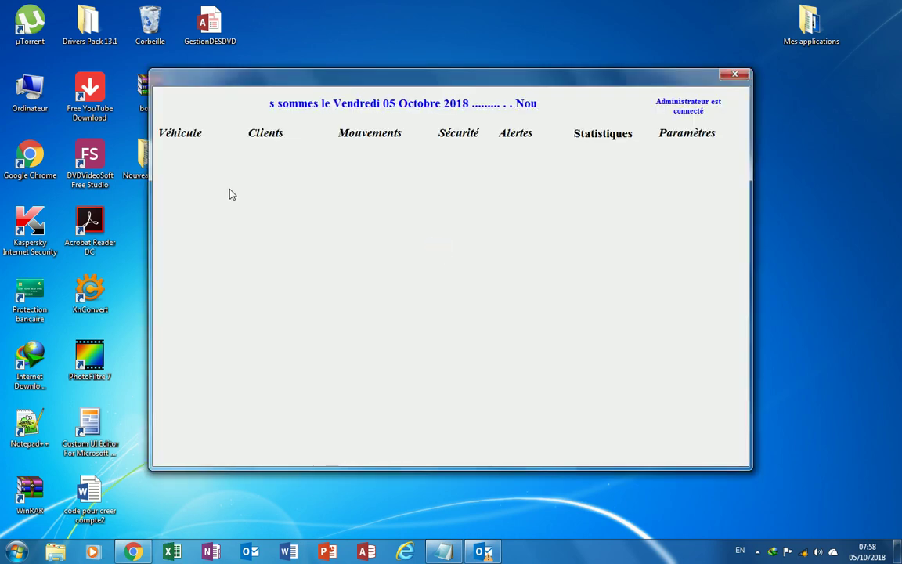
click(212, 138)
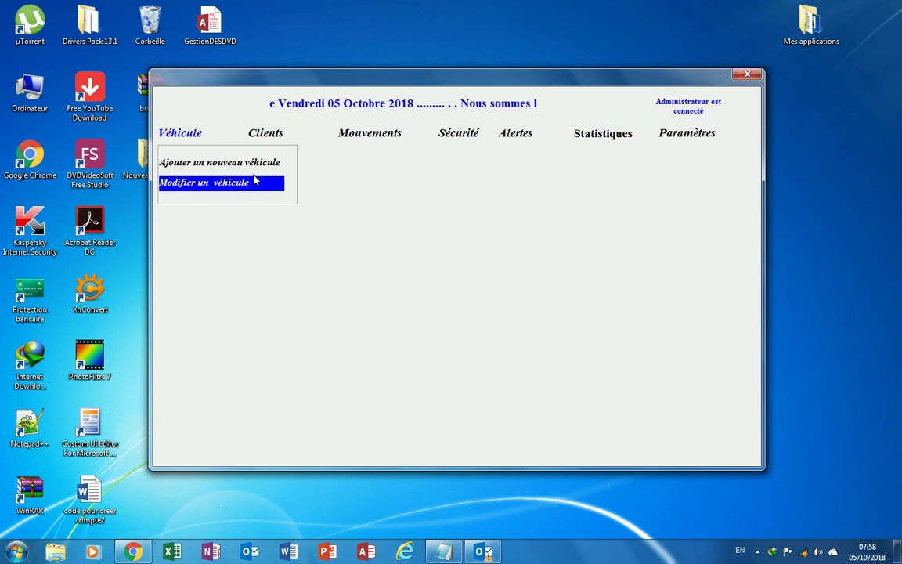
mouse_move(280, 139)
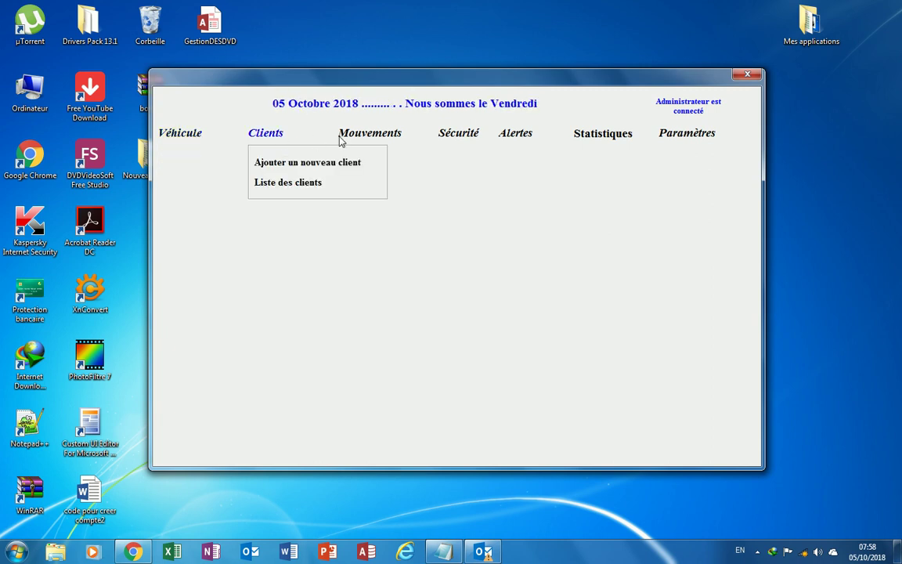
mouse_move(450, 141)
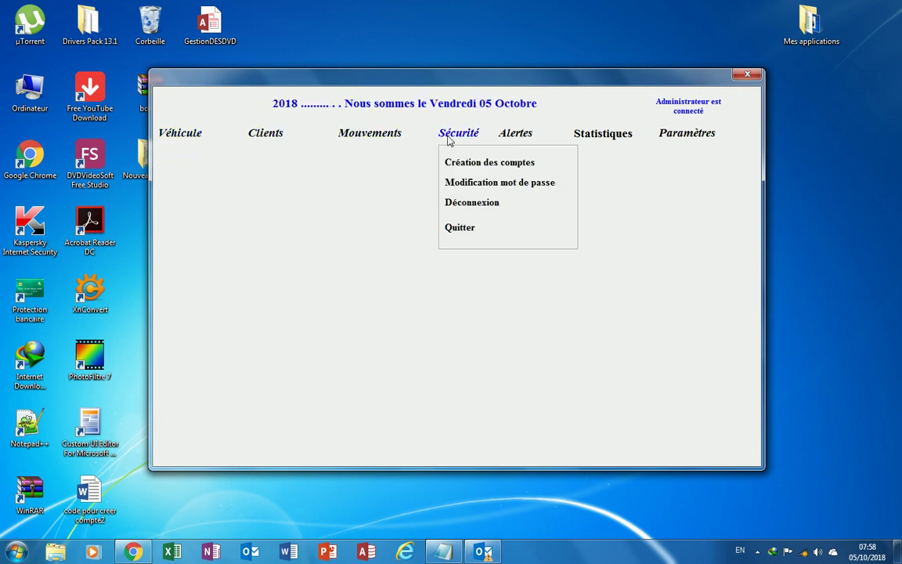
mouse_move(522, 141)
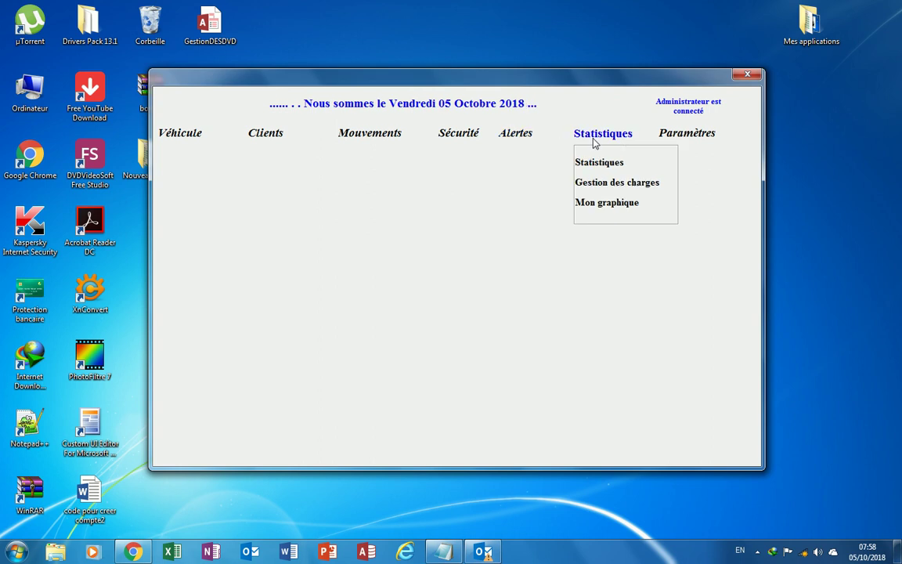
mouse_move(697, 143)
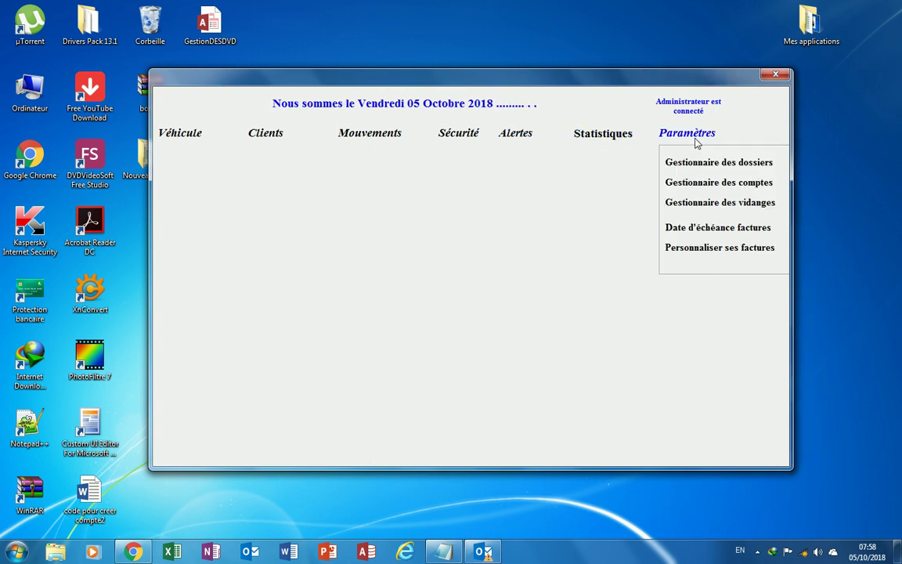
mouse_move(380, 110)
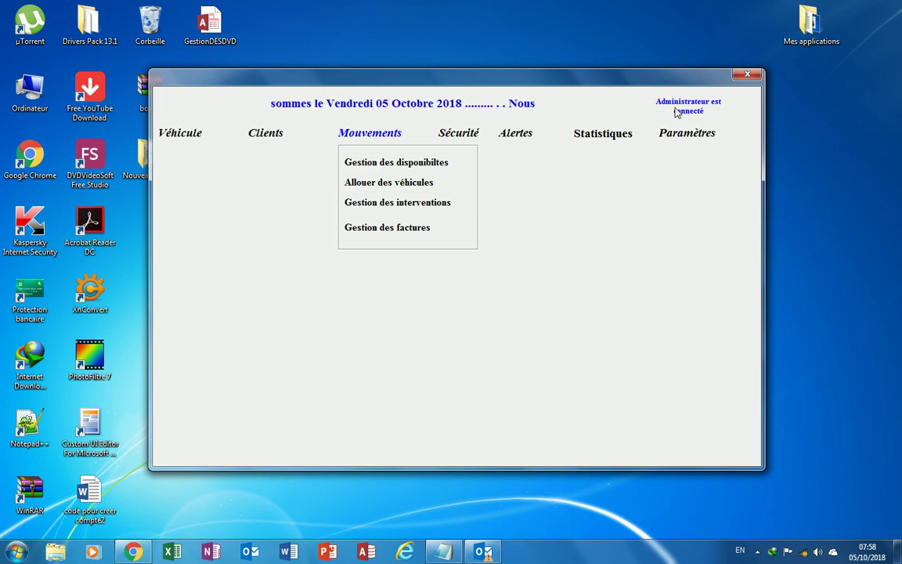
click(687, 133)
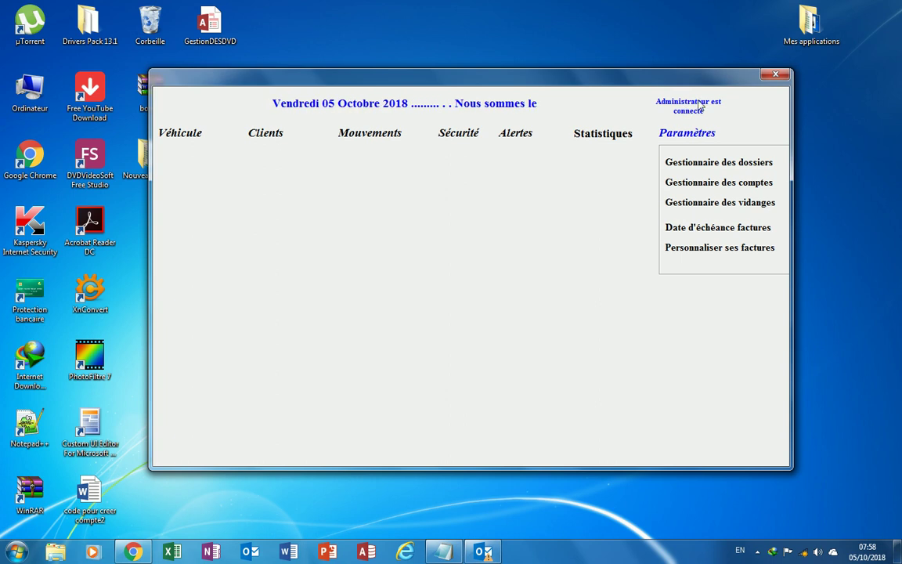
click(580, 130)
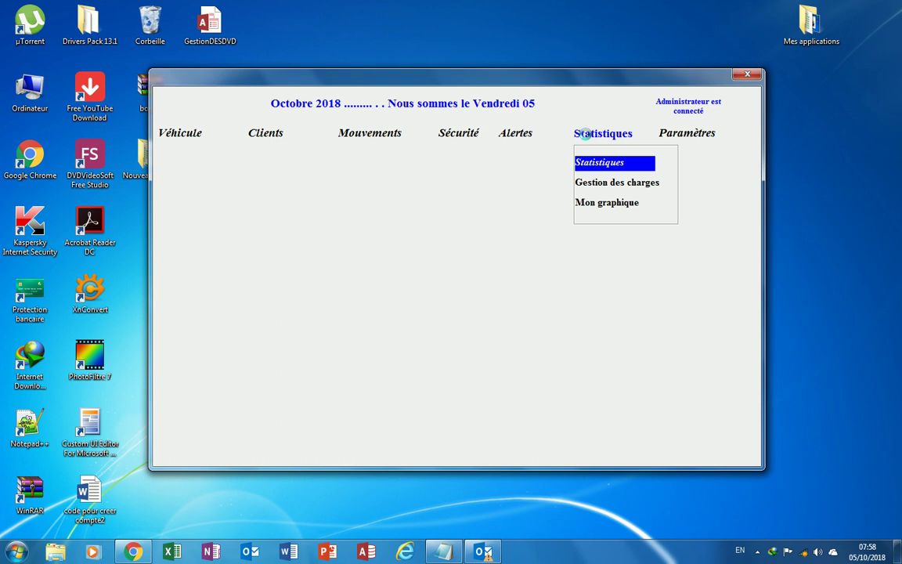
key(Down)
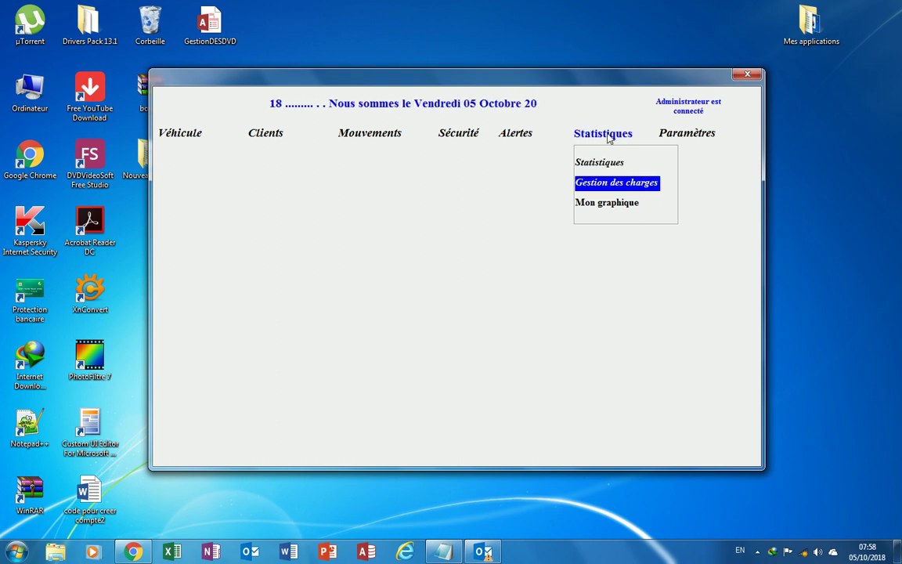
key(Right)
mouse_move(597, 142)
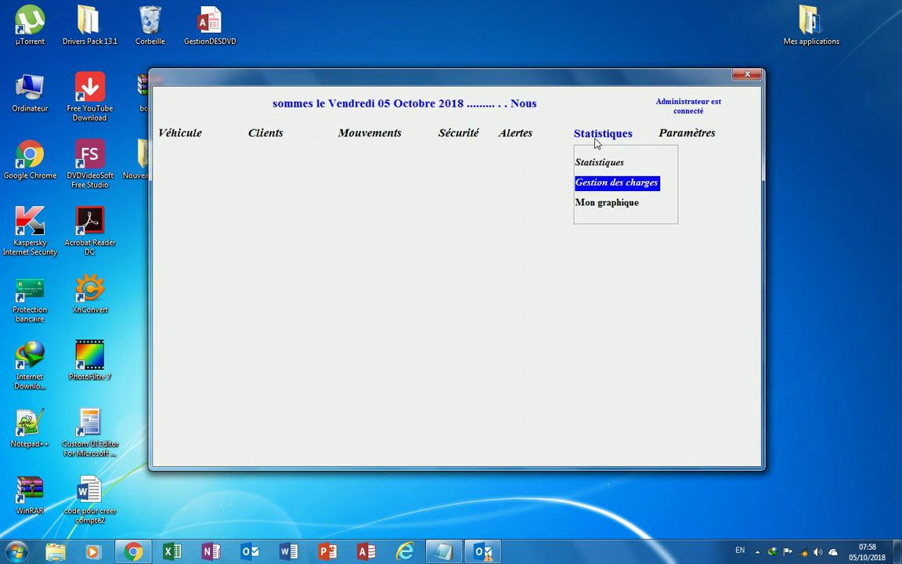
mouse_move(179, 142)
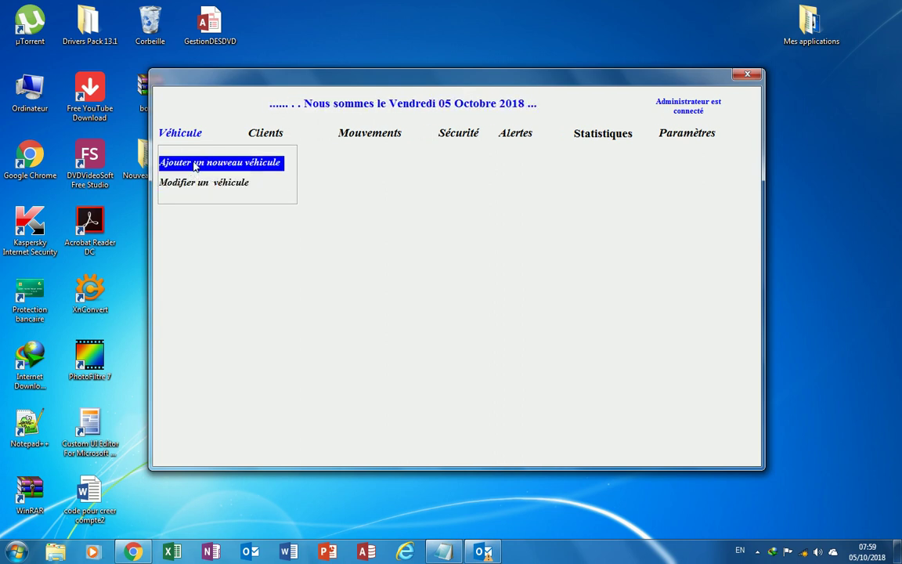
Open the Nouveau Véhicule form and enter registration number AG859 AA.
click(196, 165)
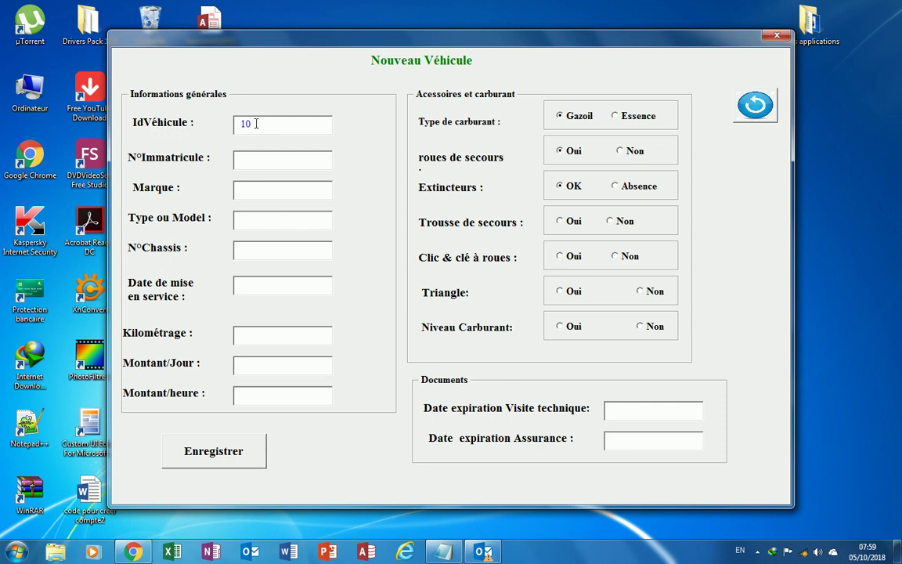
click(243, 159)
text(AG859 AA)
Choose brand TOYOTA and model TRACTEUR, then enter chassis WTGYHU4589 and date 12/09/2018.
click(251, 190)
text(T)
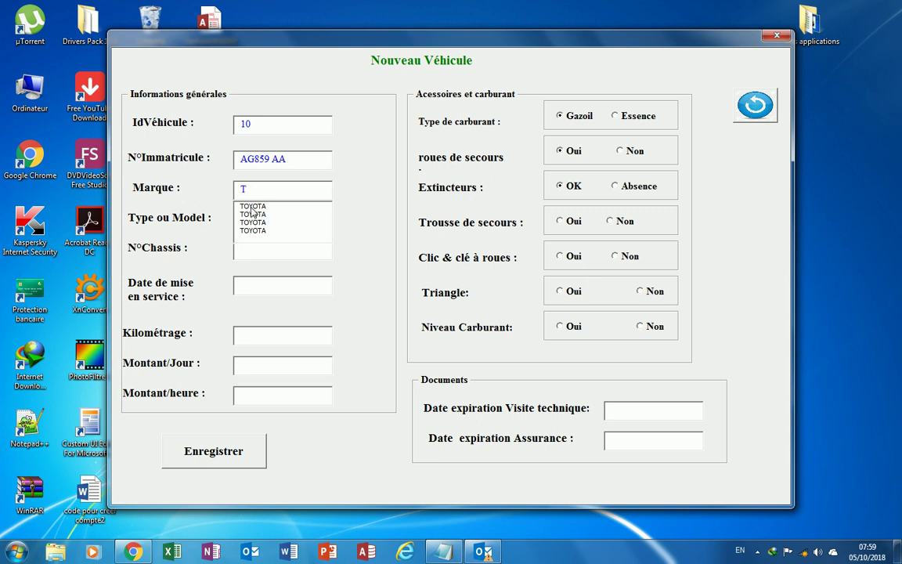
click(251, 214)
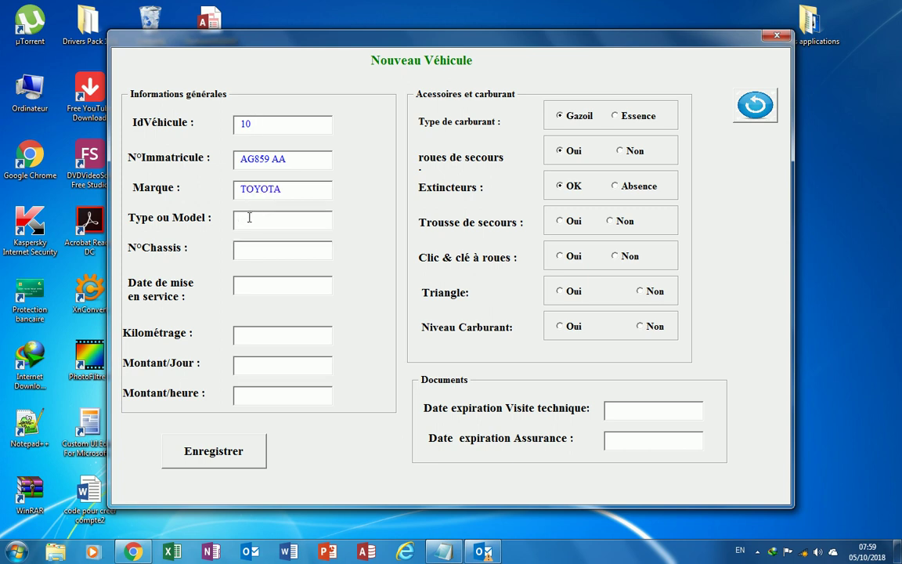
text(T)
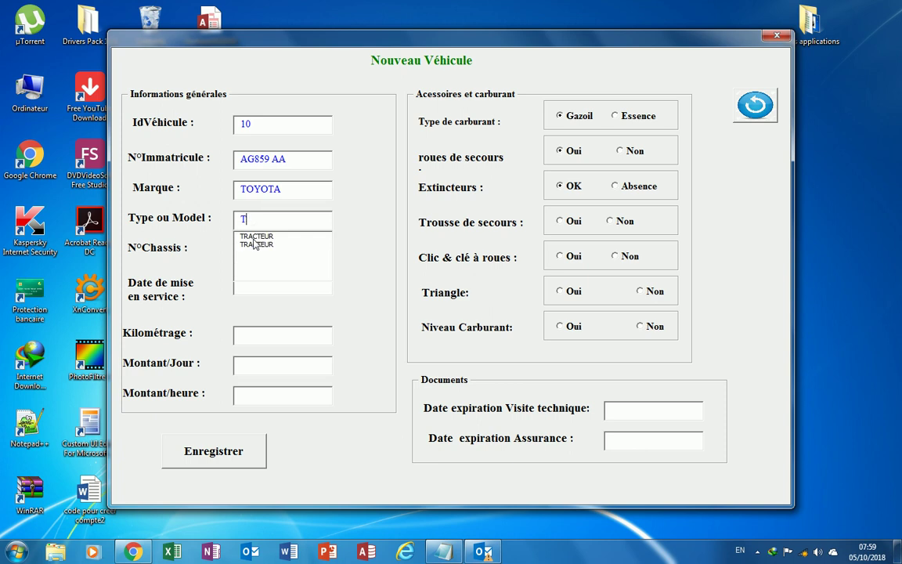
click(257, 244)
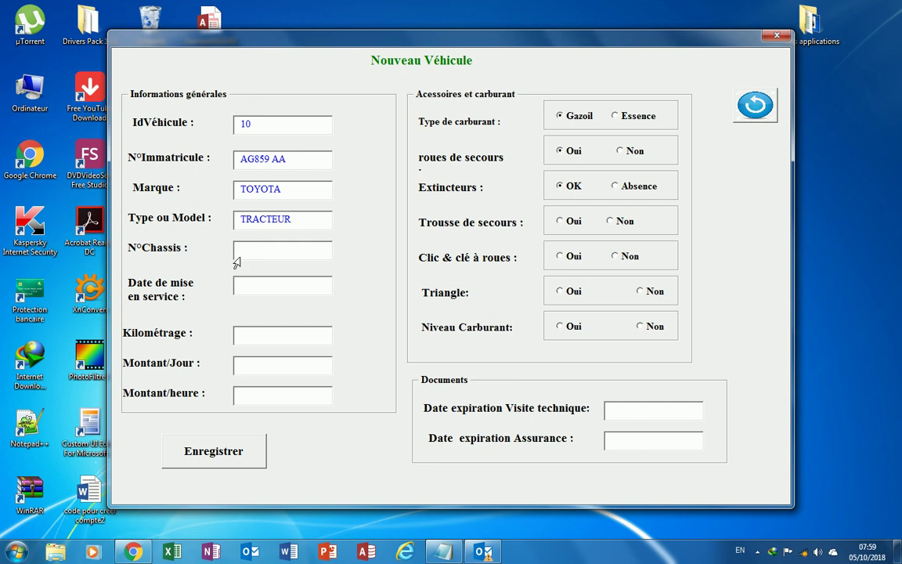
text(WTGYH)
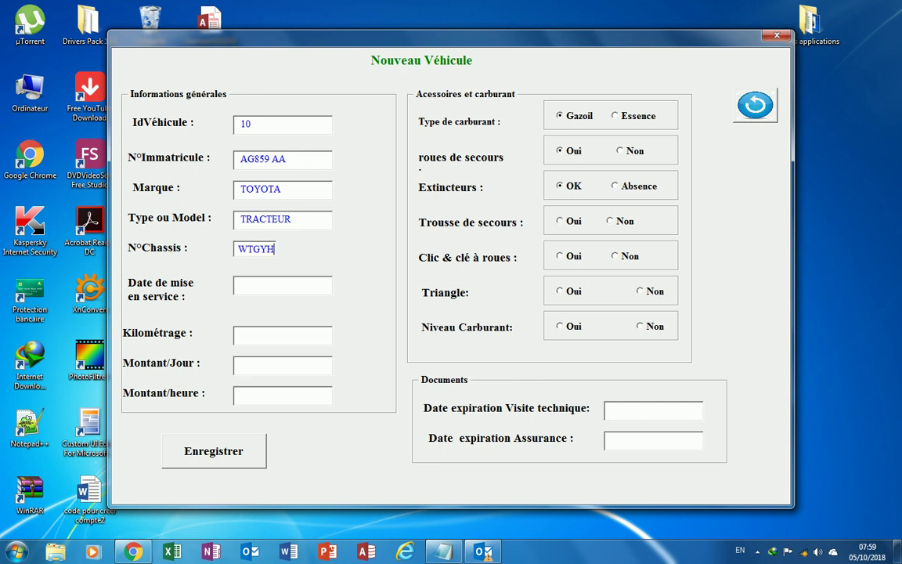
text(U4589)
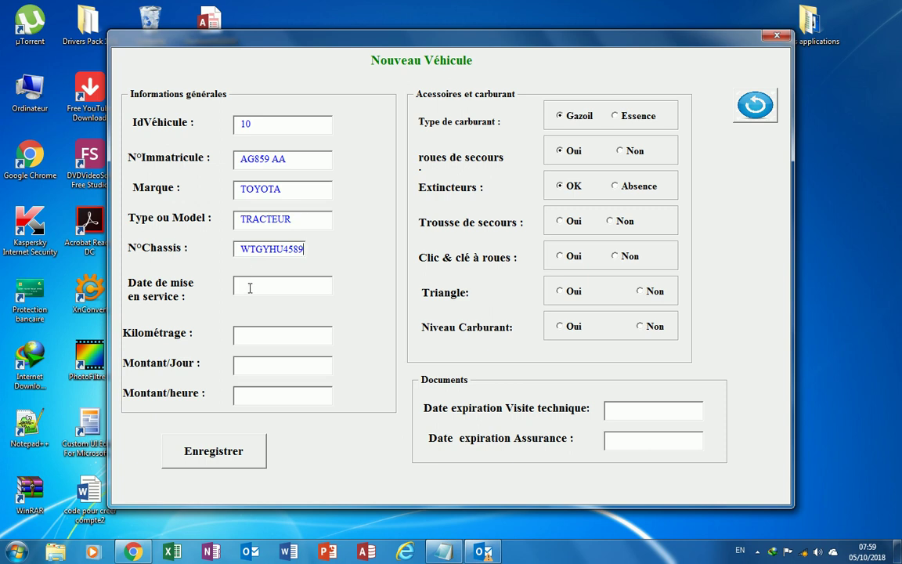
text(12/09/2018)
Enter mileage 7500, daily rate 150000 and hourly rate 0 for the new vehicle.
click(249, 335)
text(7500)
click(250, 362)
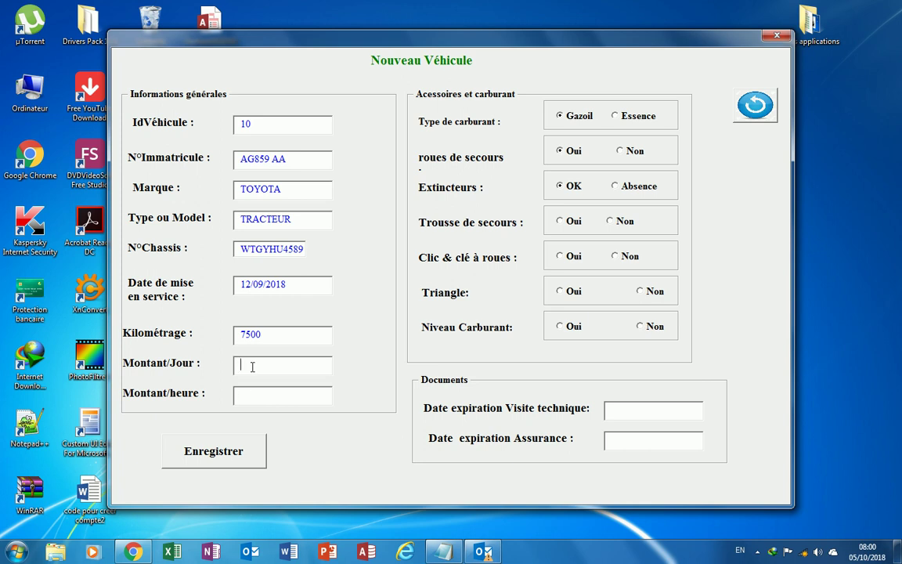
text(15000)
text(0)
text(0)
click(618, 117)
click(561, 119)
click(559, 221)
click(560, 257)
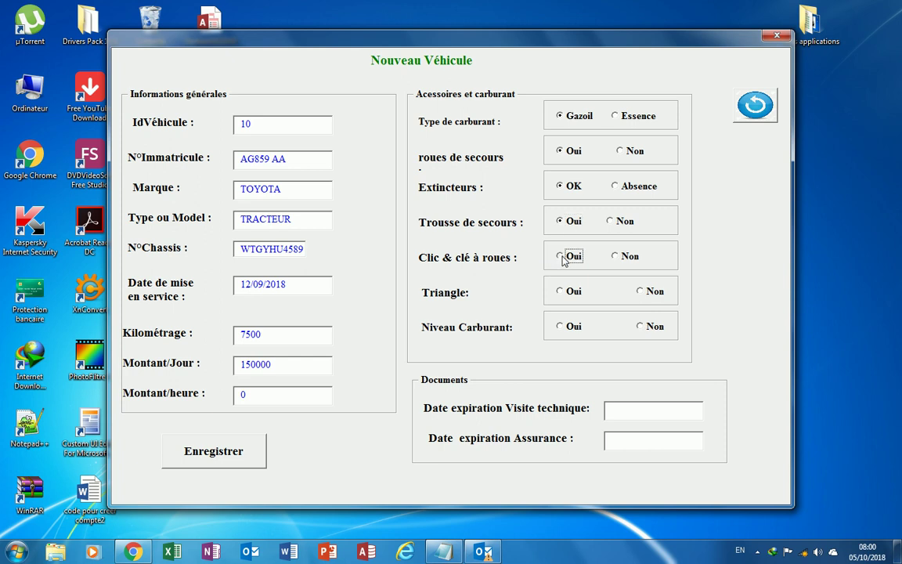
click(559, 292)
click(561, 328)
Set both the technical inspection and insurance expiry dates to 31/12/2018.
click(631, 409)
Keep fuel type Gazoil and mark first-aid kit, wheel brace, triangle and fuel level as Oui.
text(31/12/2018)
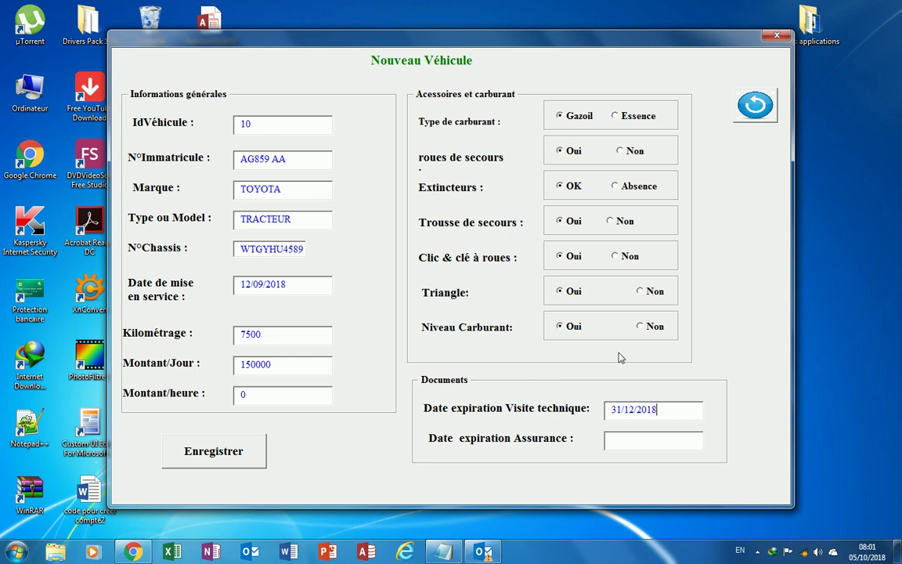
click(636, 442)
text(31/12/2018)
Save vehicle 10, close the new vehicle form, and open the vehicle modification list.
click(228, 457)
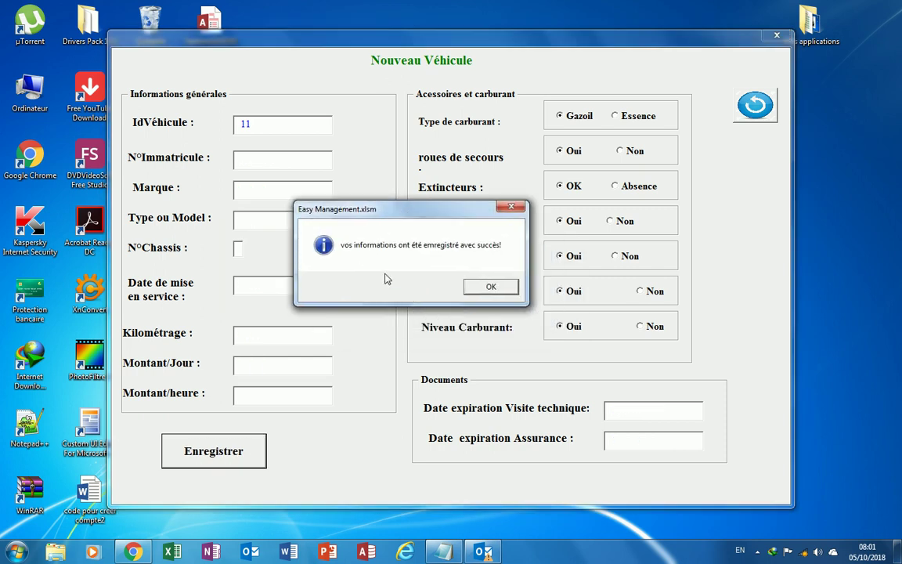
click(488, 287)
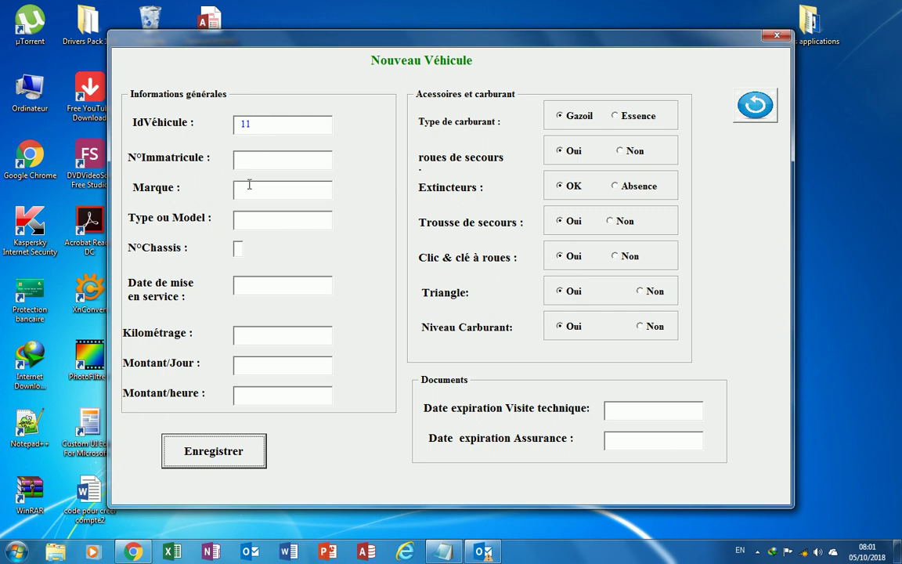
click(778, 38)
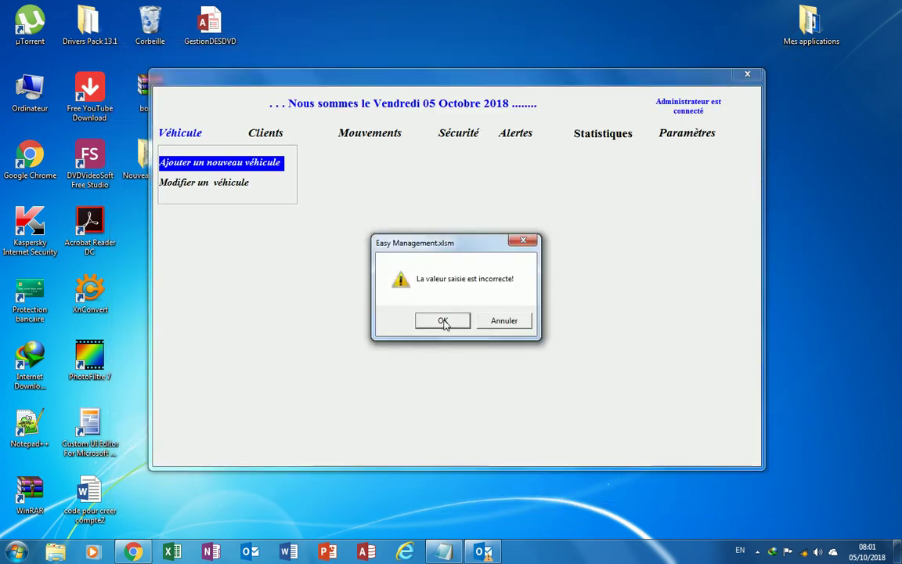
click(443, 320)
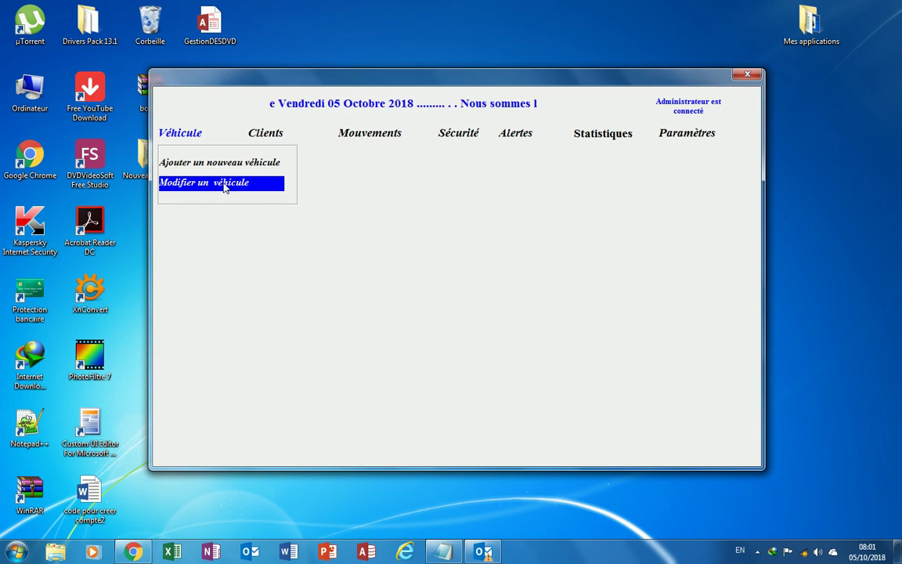
click(225, 186)
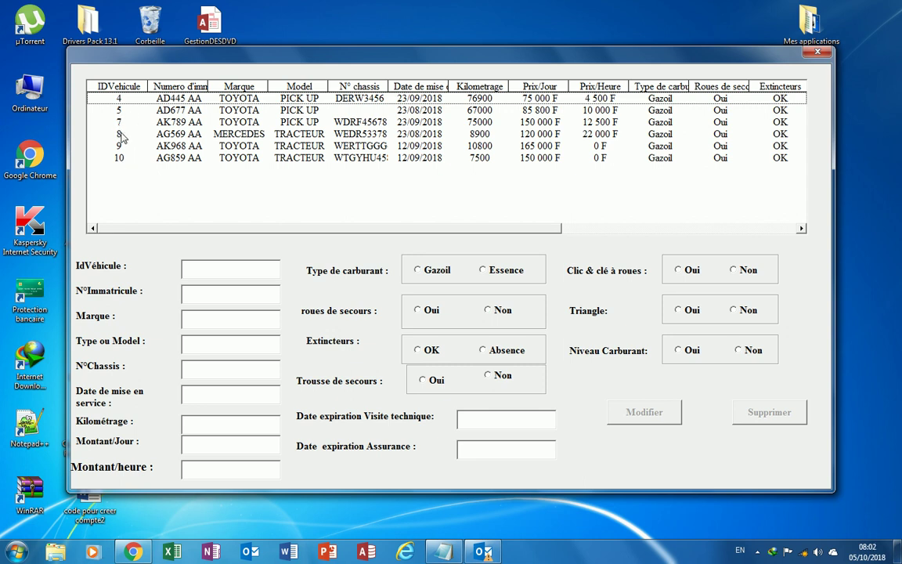
click(121, 147)
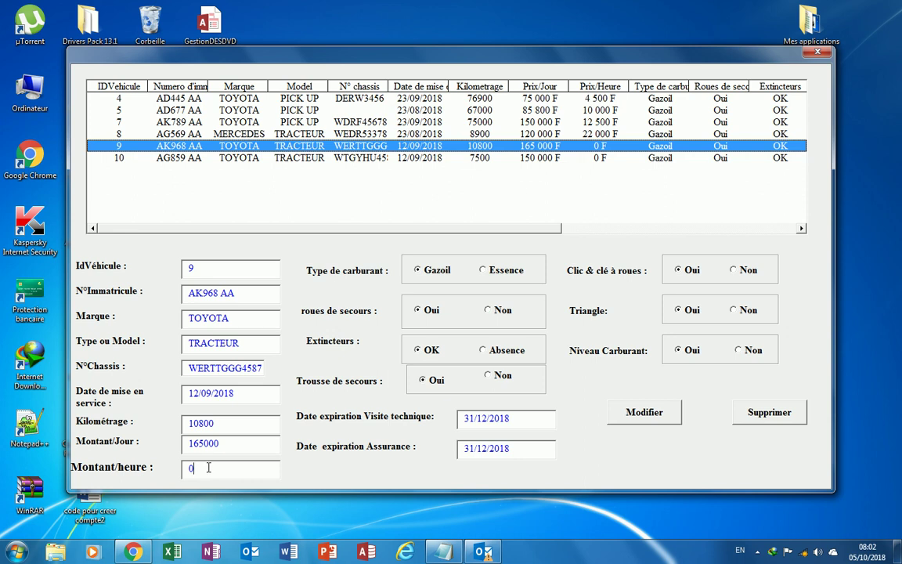
drag(208, 468, 181, 474)
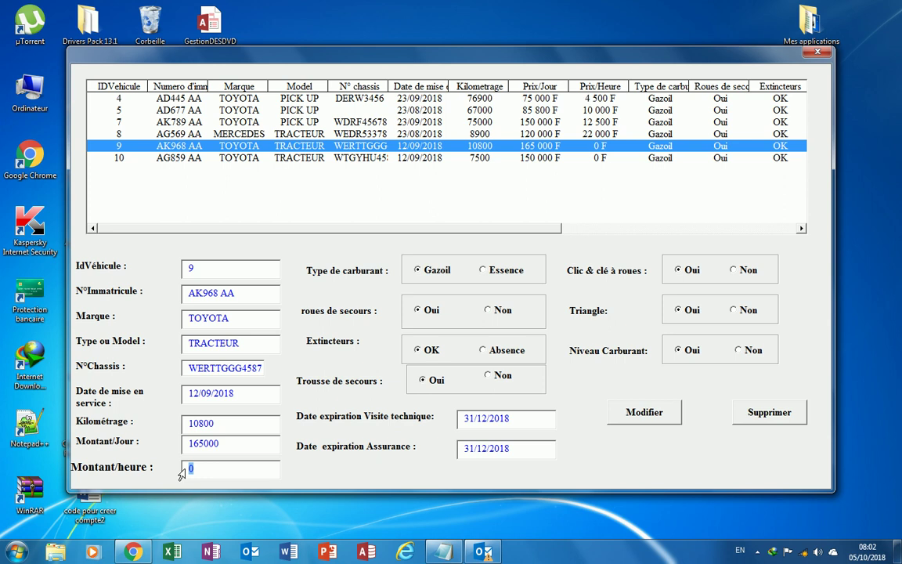
text(8500)
click(652, 415)
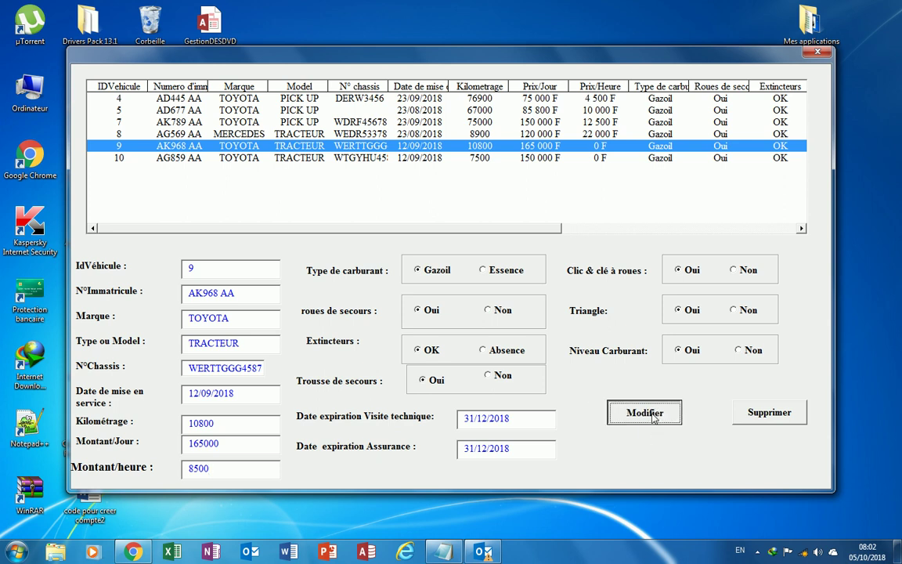
drag(412, 220, 396, 254)
click(370, 333)
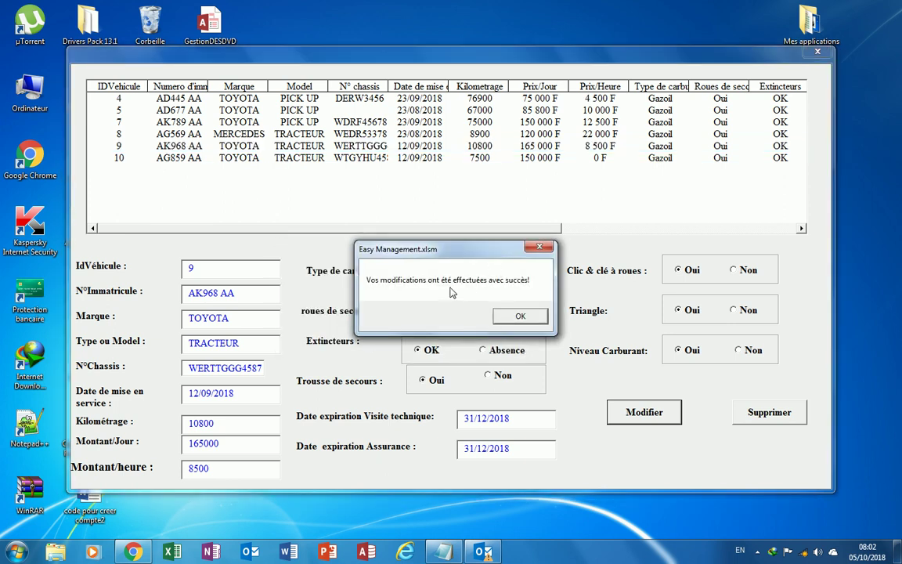
click(521, 317)
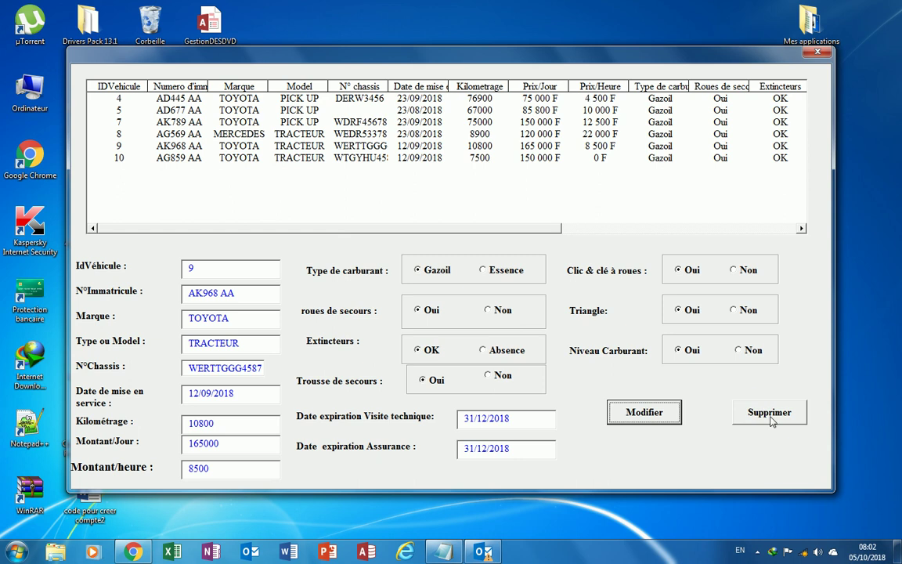
click(771, 415)
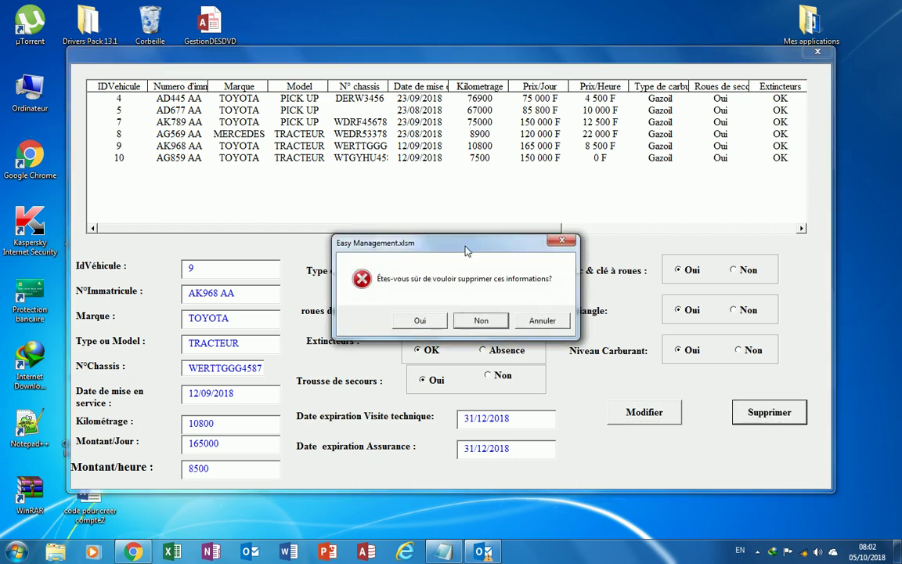
drag(399, 216, 365, 182)
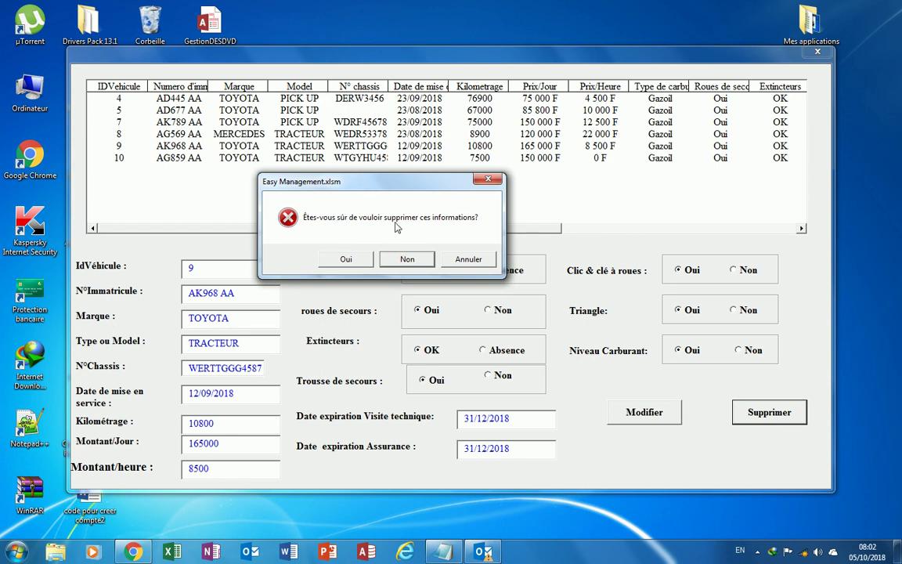
click(345, 263)
click(407, 259)
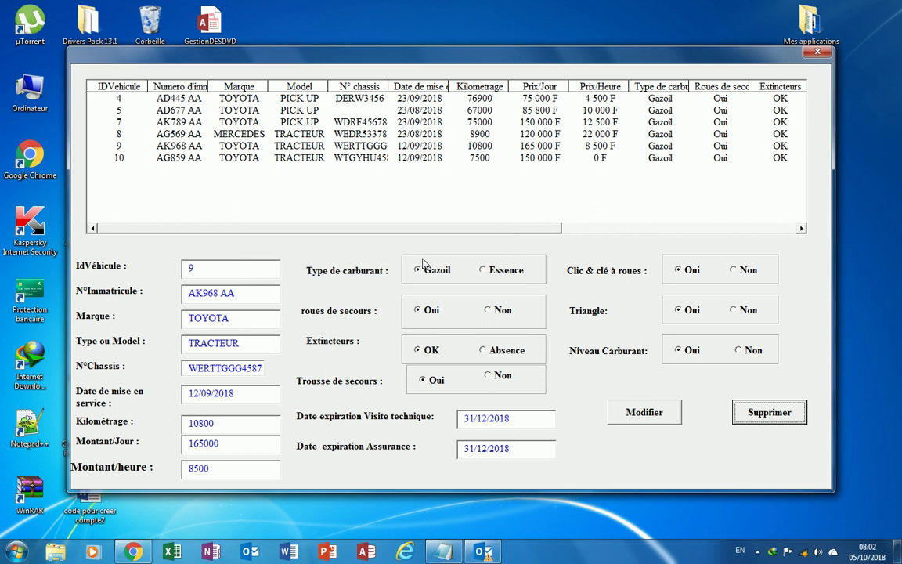
click(817, 54)
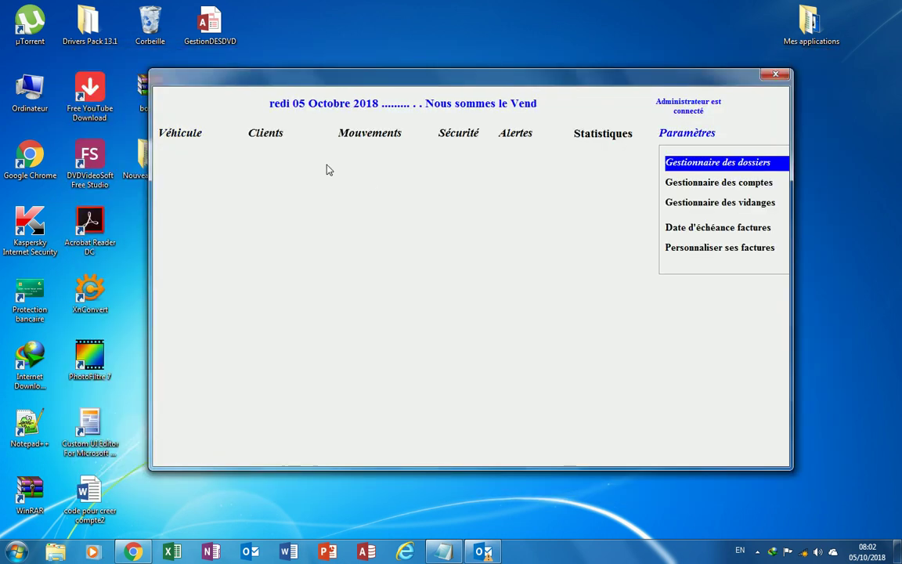
Choose Ajouter un nouveau client from the Clients menu.
mouse_move(271, 134)
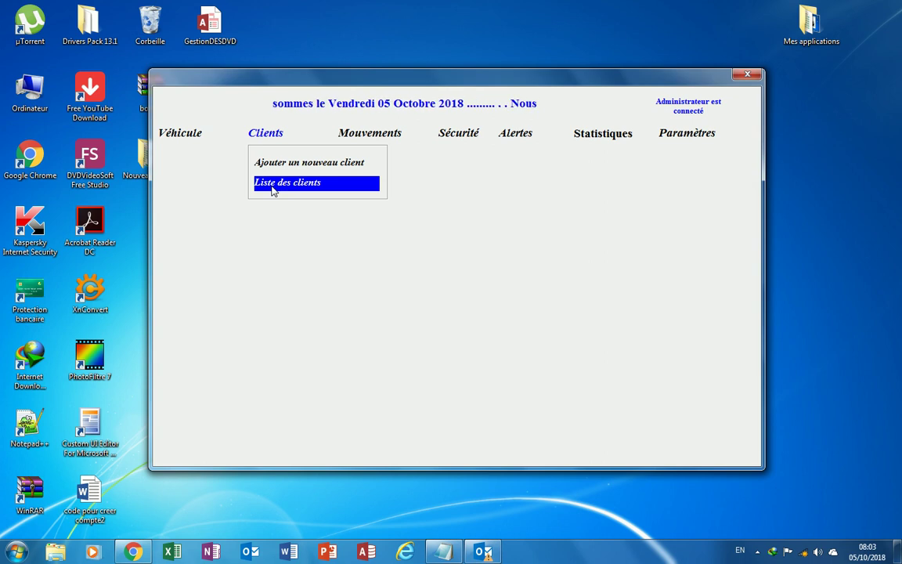
click(276, 168)
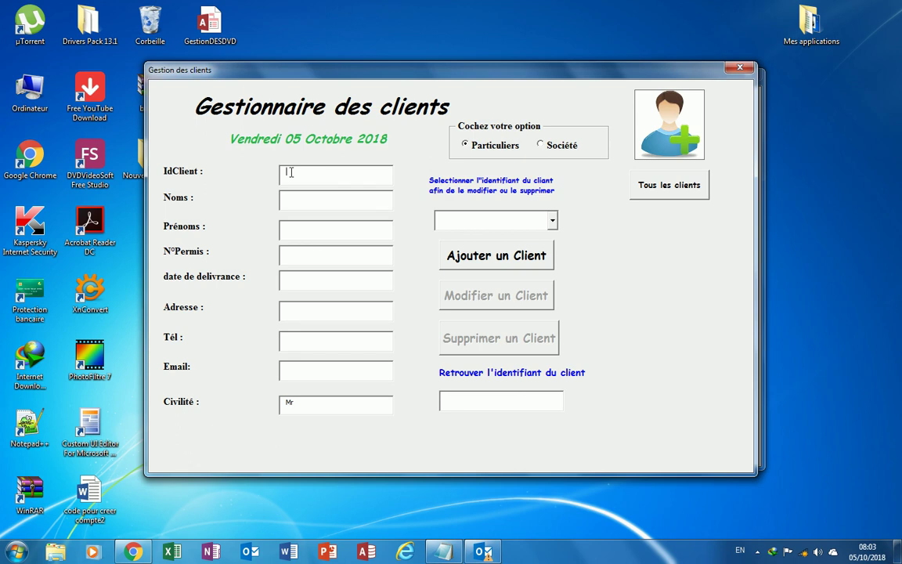
Enter the client's surname, first name, licence number and licence issue date 21/12/2015.
click(292, 200)
text(L)
key(BackSpace)
click(295, 256)
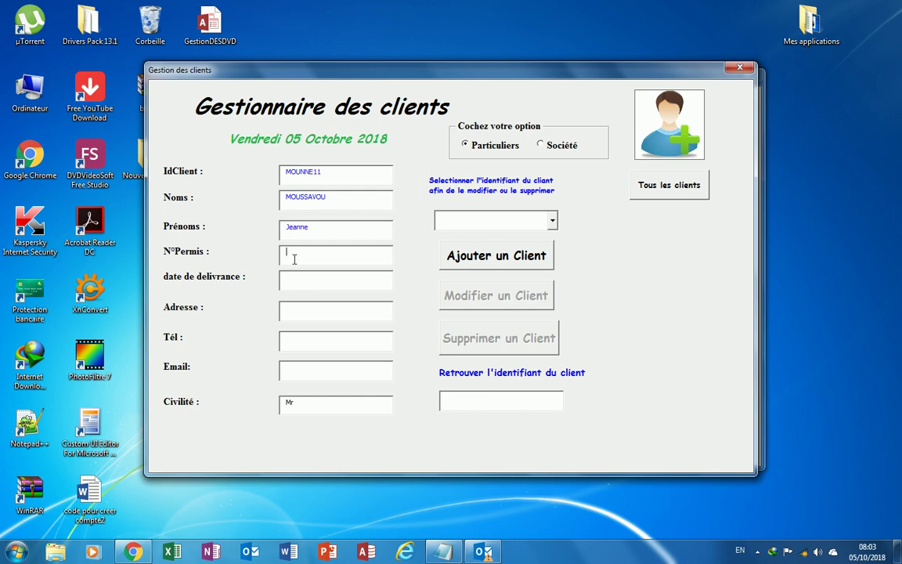
click(295, 280)
text(21/12/2015)
Fill in the client's address and phone number.
click(295, 312)
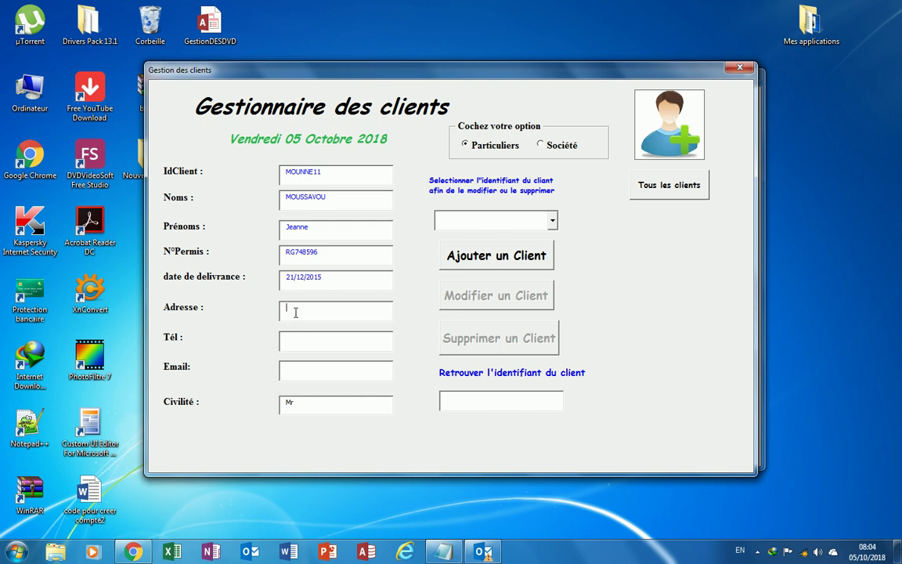
text(Libb)
text(ille Louis)
click(297, 338)
text(05 78 96 99)
key(Tab)
Dismiss the invalid e-mail warning, set Civilité to Mlle, and save the new client.
click(312, 408)
click(433, 328)
click(316, 410)
click(386, 405)
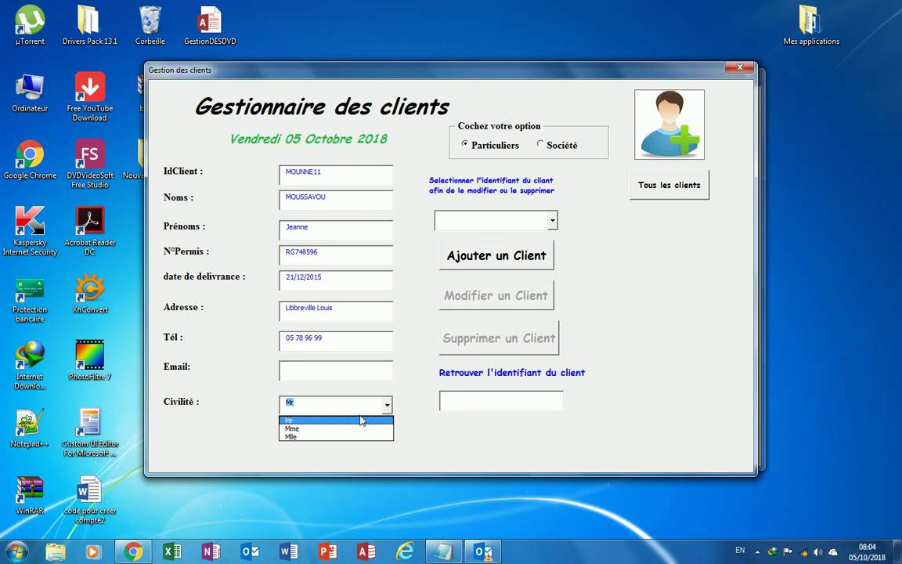
click(296, 437)
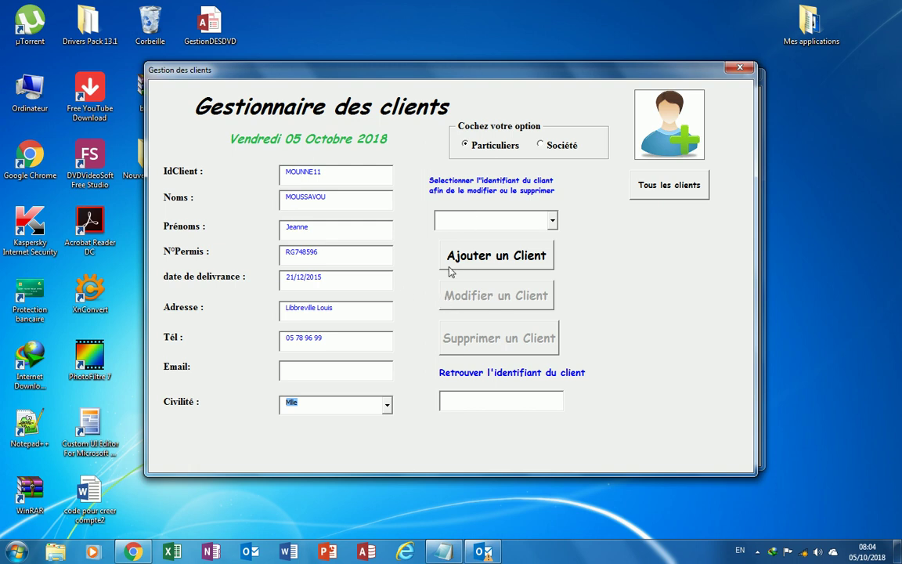
click(473, 265)
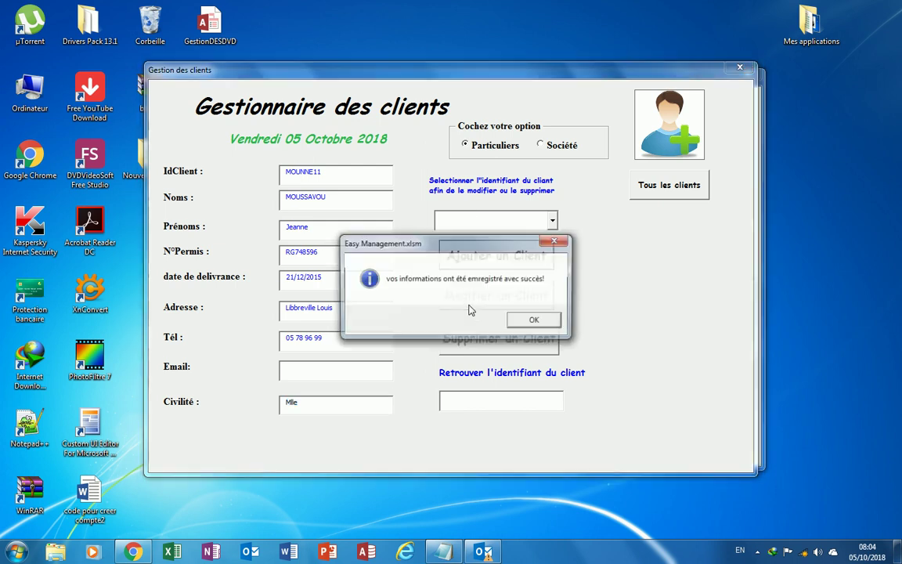
drag(462, 251, 306, 258)
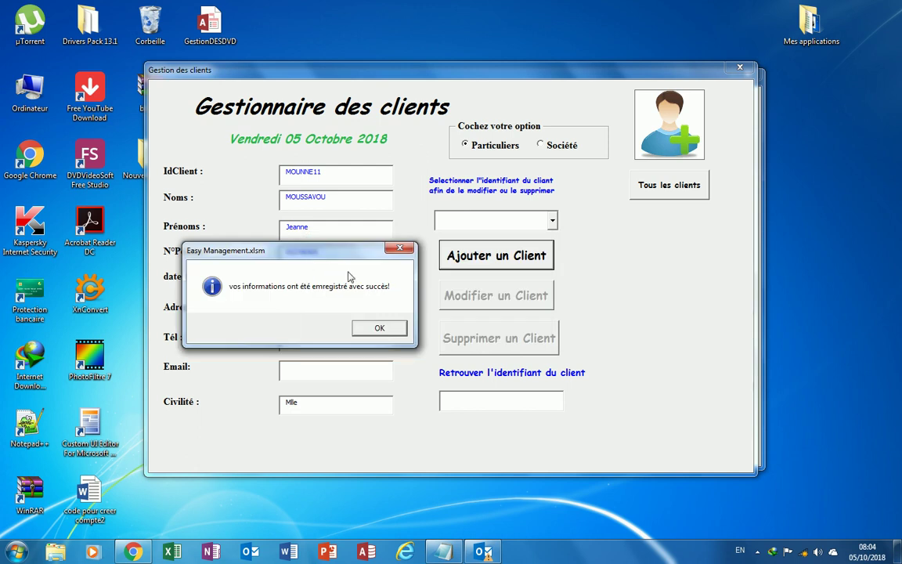
click(381, 333)
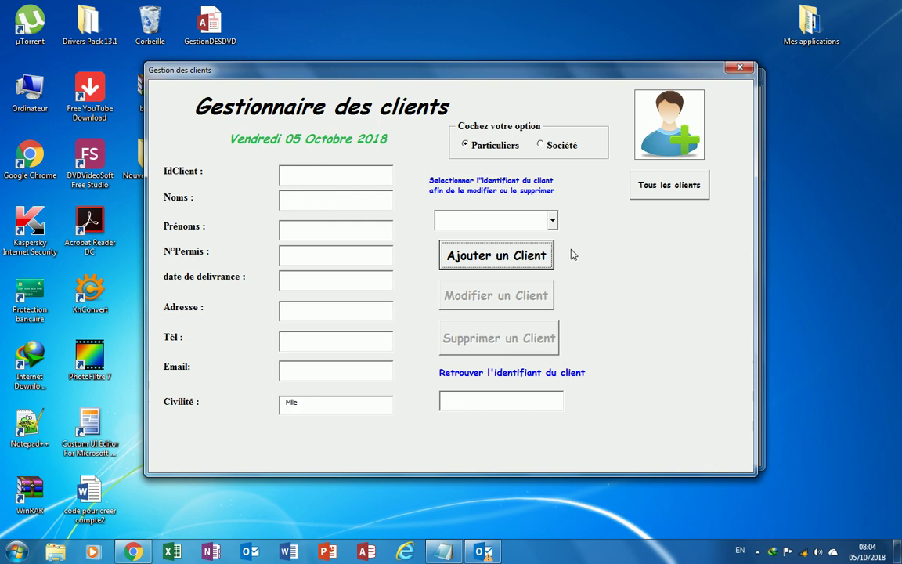
Browse the dropdown list of existing client IDs and close it without choosing one.
click(554, 224)
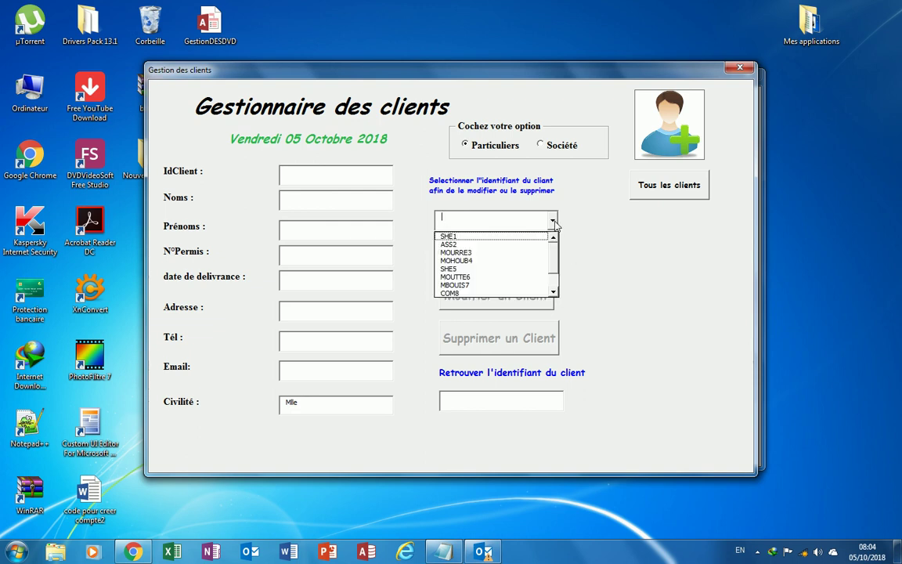
scroll(558, 276, down, 1)
scroll(559, 266, up, 1)
scroll(556, 255, down, 1)
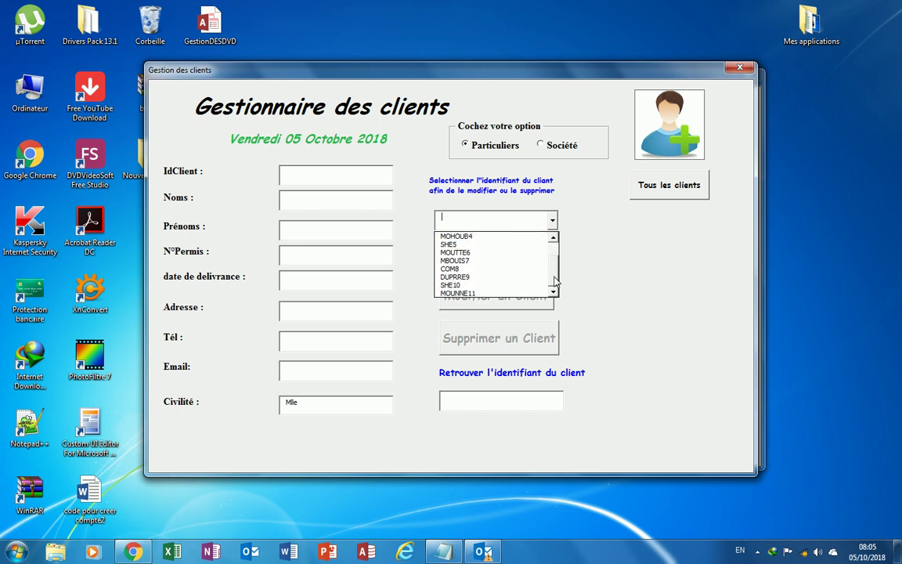
scroll(554, 243, up, 1)
click(554, 221)
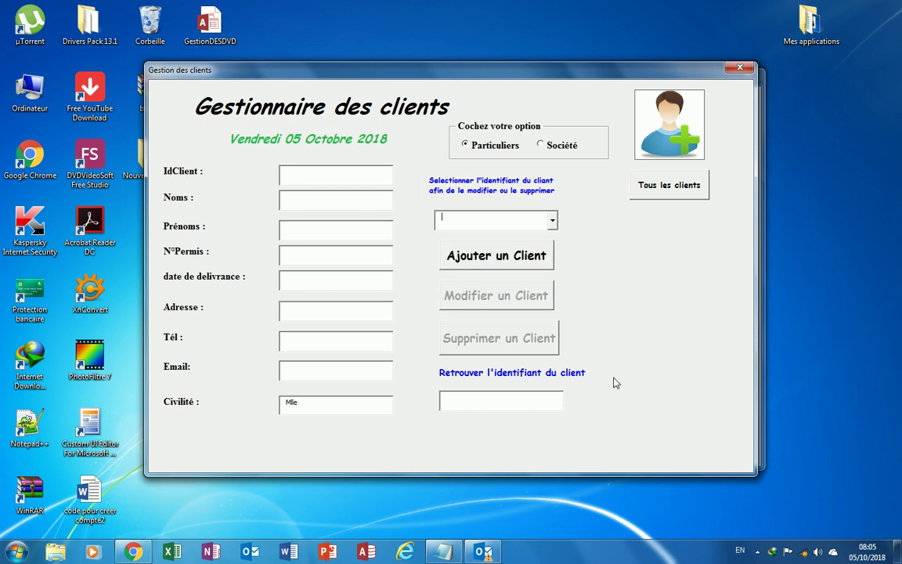
Search by part of the client's name and load a matching client's saved record.
click(483, 402)
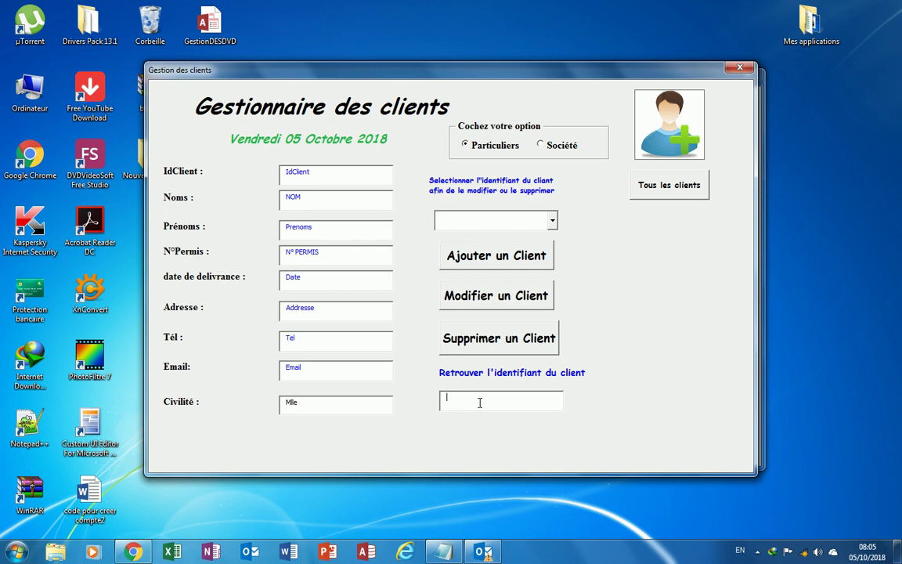
text(M)
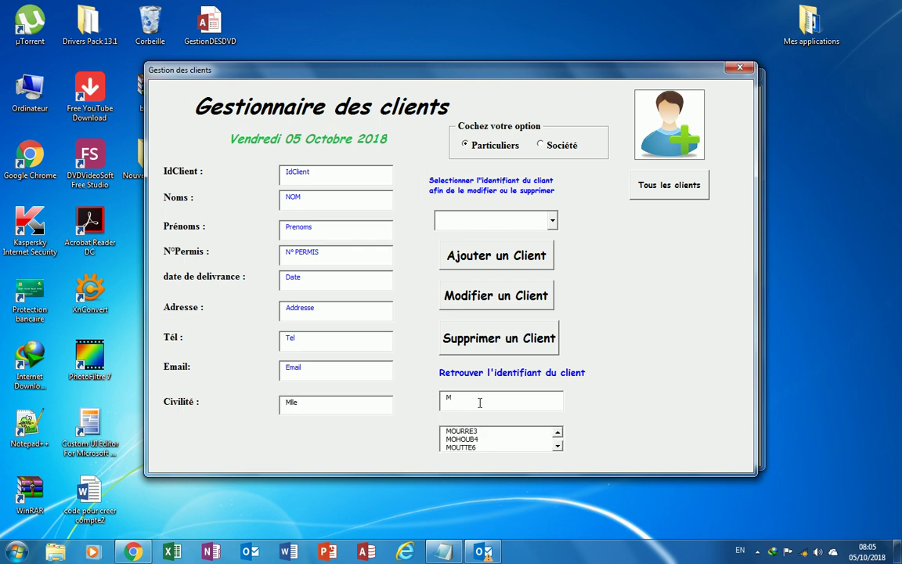
text(OUSS)
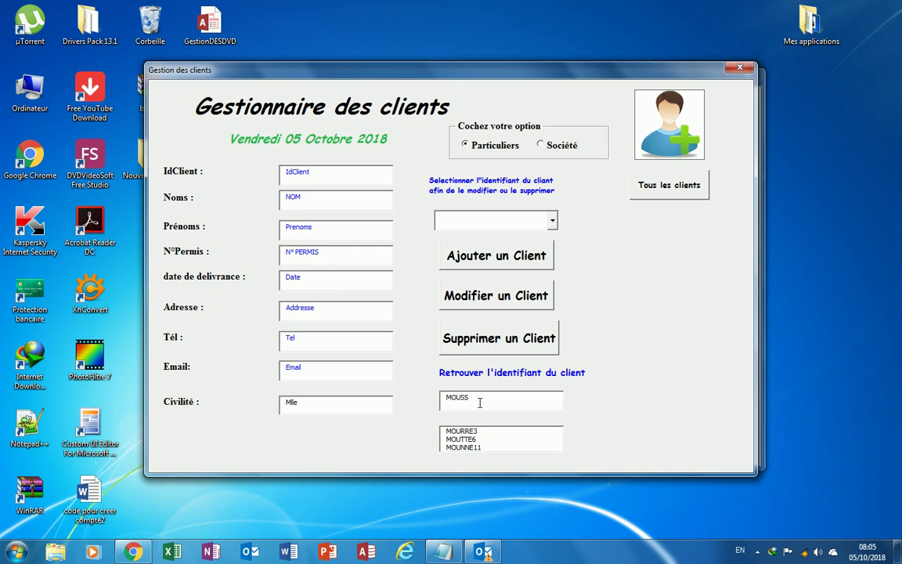
click(467, 447)
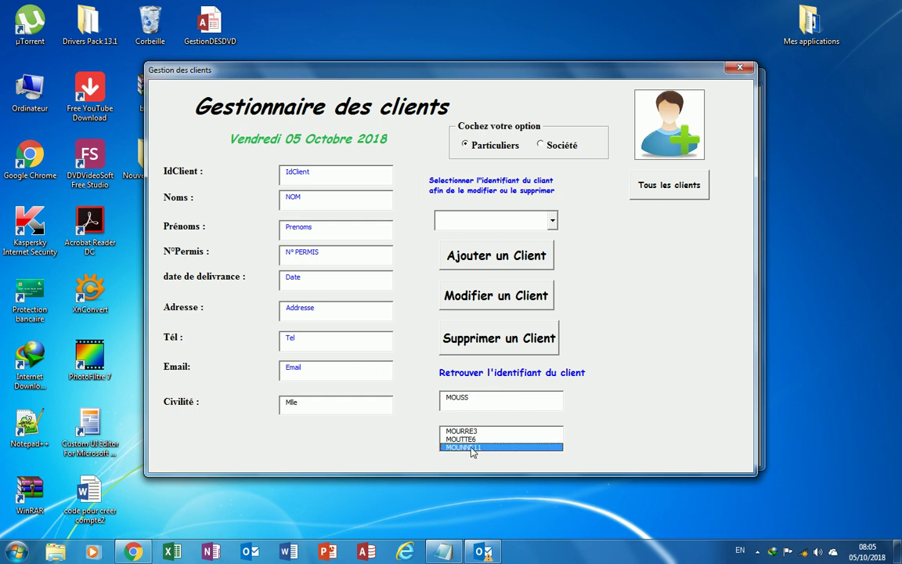
click(474, 397)
click(466, 440)
click(466, 431)
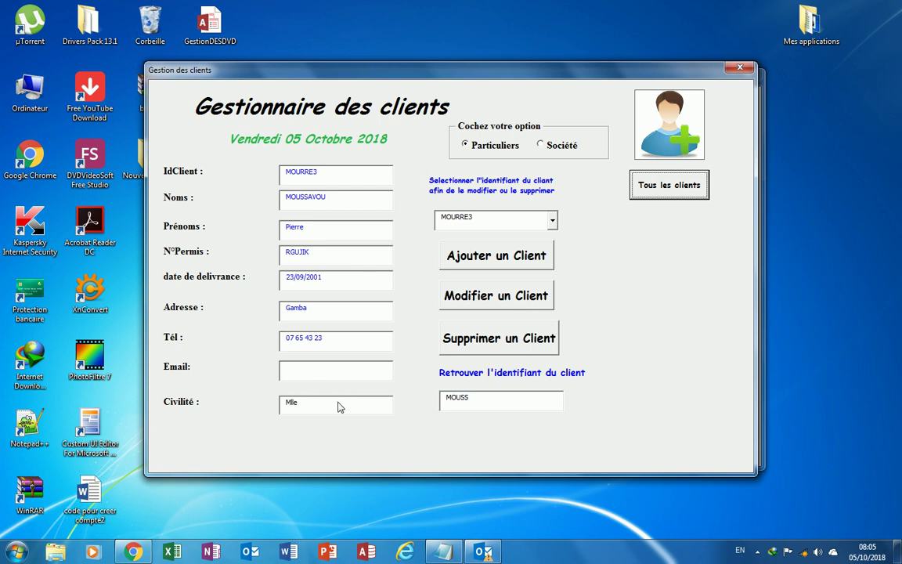
Set the client's civility to Mr and enter the client's Gmail e-mail address.
click(386, 406)
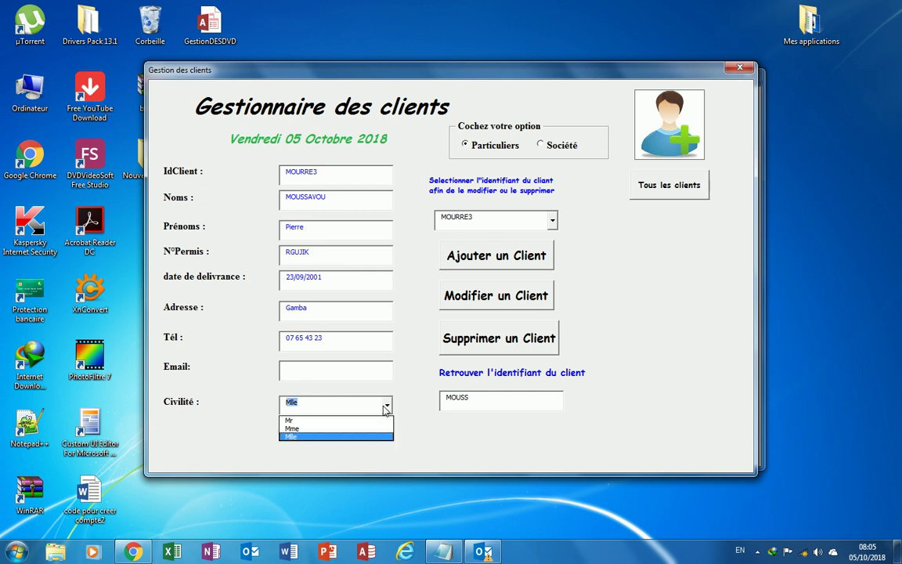
click(334, 421)
click(301, 374)
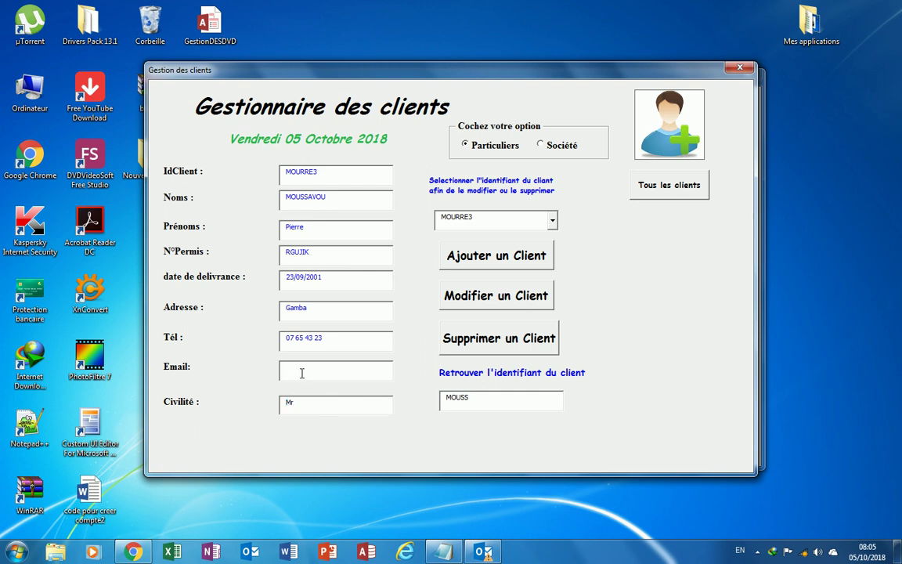
Save the client modification with Modifier un Client, confirming with Oui and acknowledging success.
click(443, 296)
drag(412, 251, 390, 264)
click(412, 332)
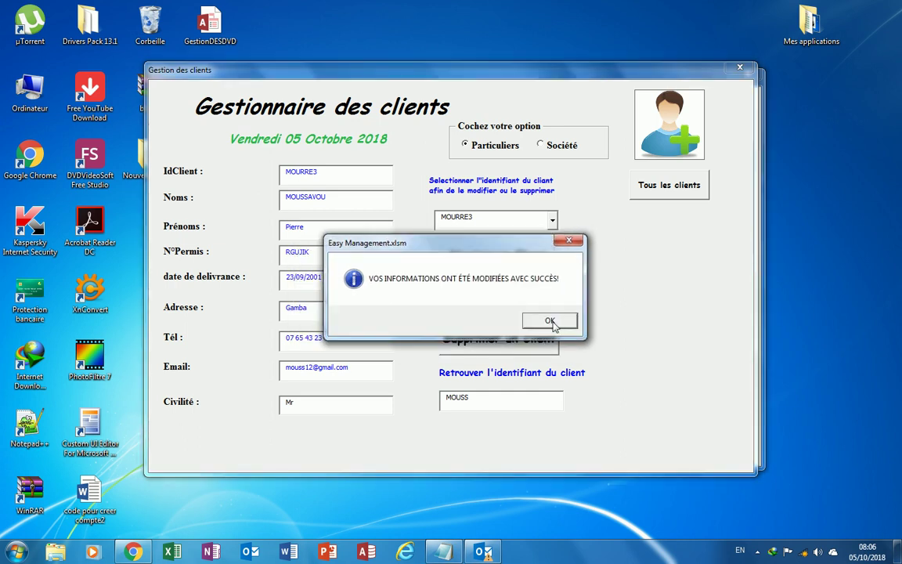
click(551, 322)
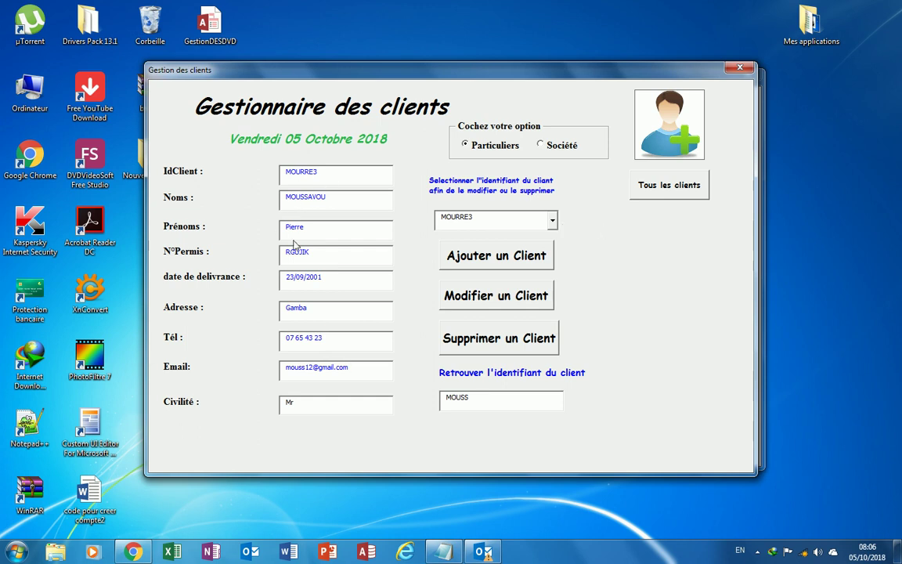
Review all clients with the edited client's row selected, then reopen and close Liste des clients.
click(669, 188)
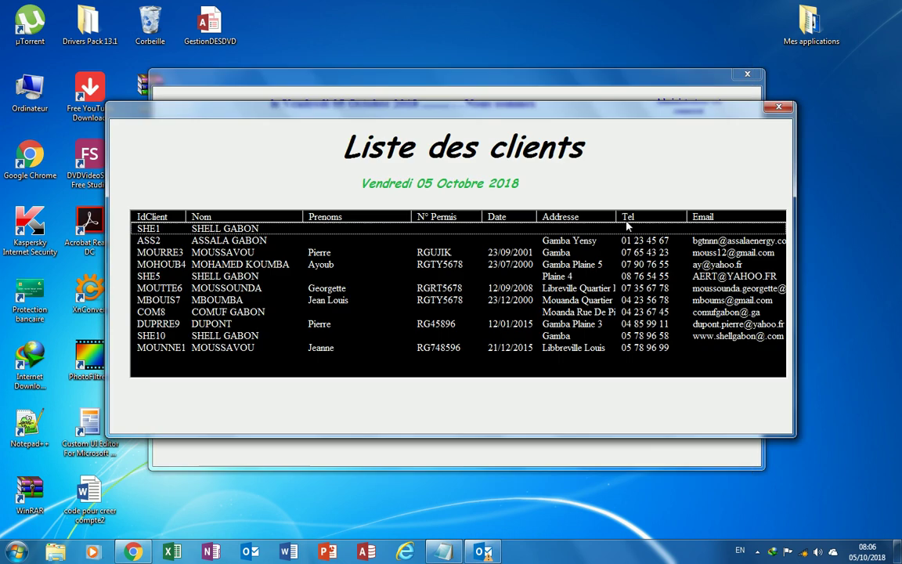
click(235, 252)
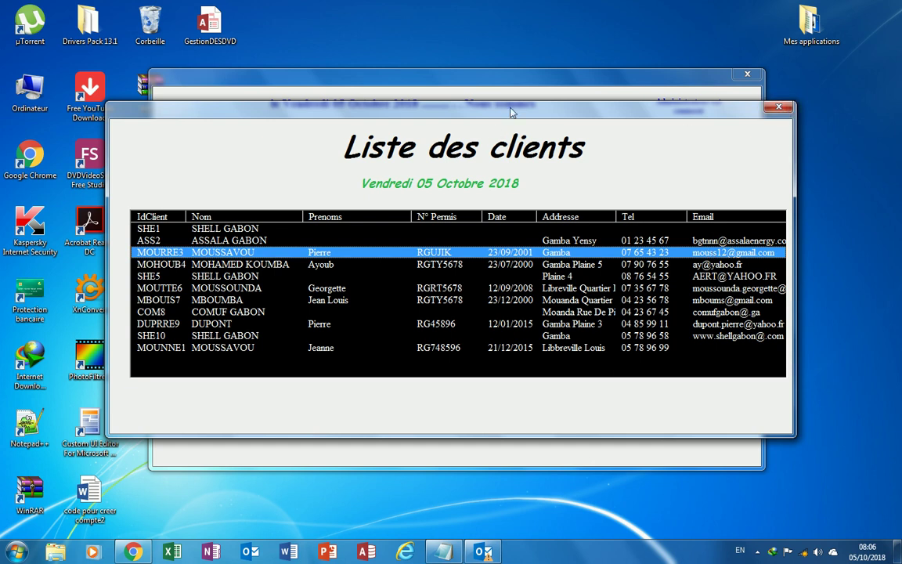
click(778, 106)
mouse_move(274, 140)
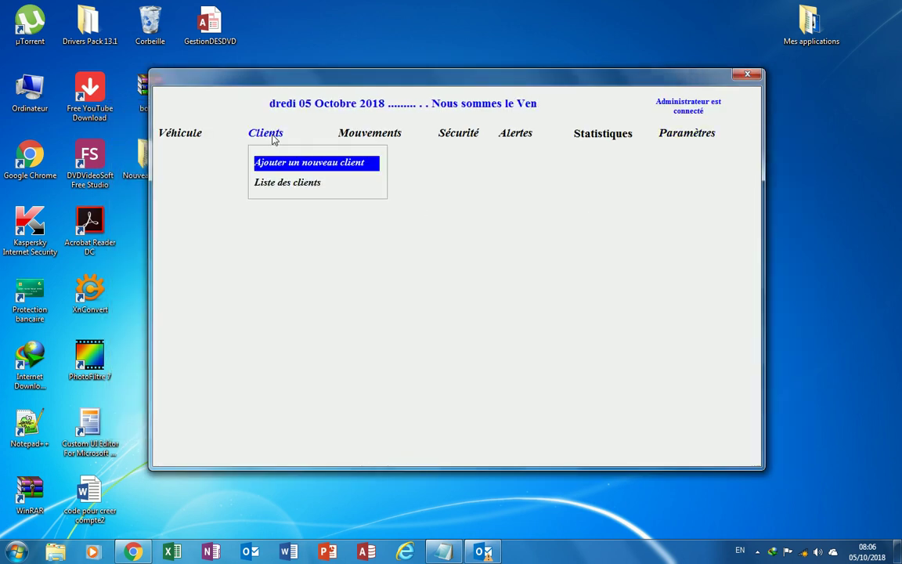
click(268, 184)
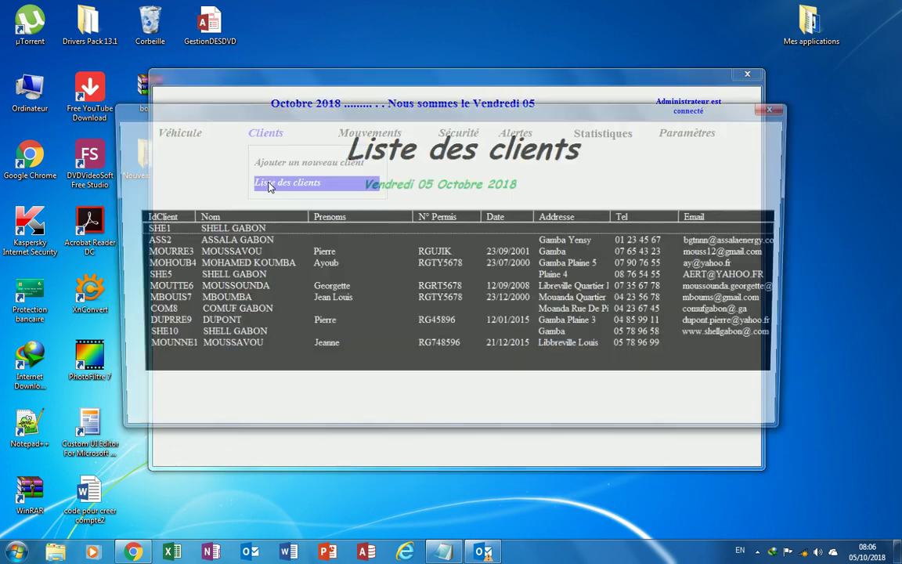
click(780, 107)
mouse_move(372, 137)
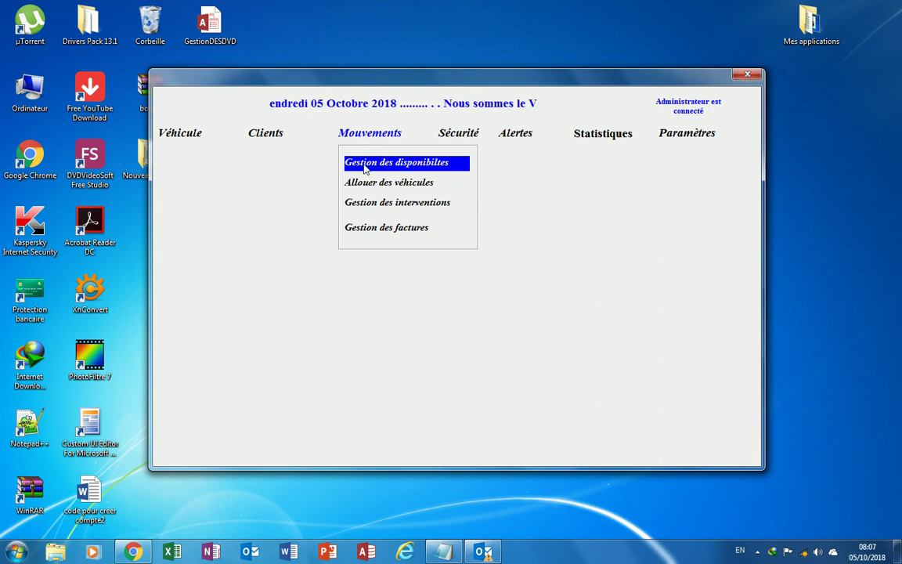
List the five available TOYOTA vehicles in Gestion des disponibilités, then close both windows.
click(365, 169)
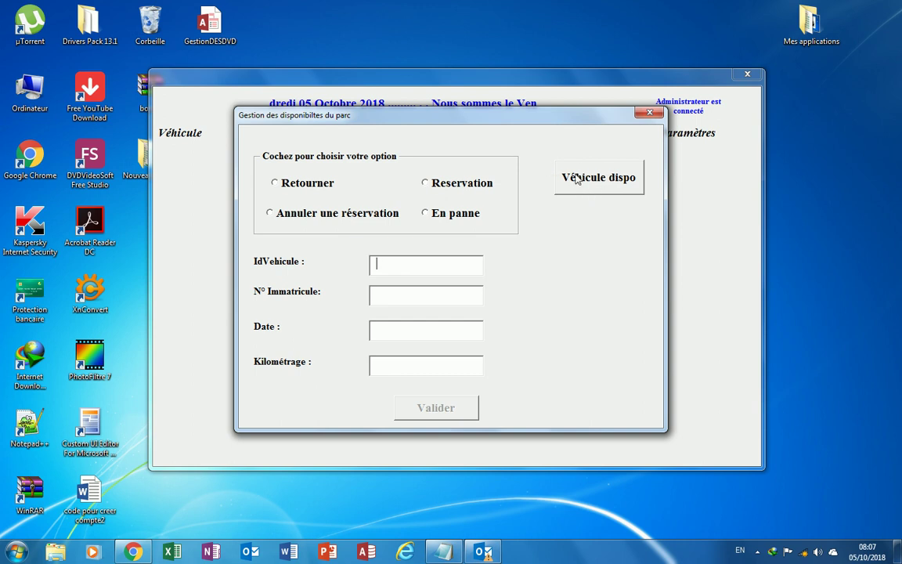
click(584, 180)
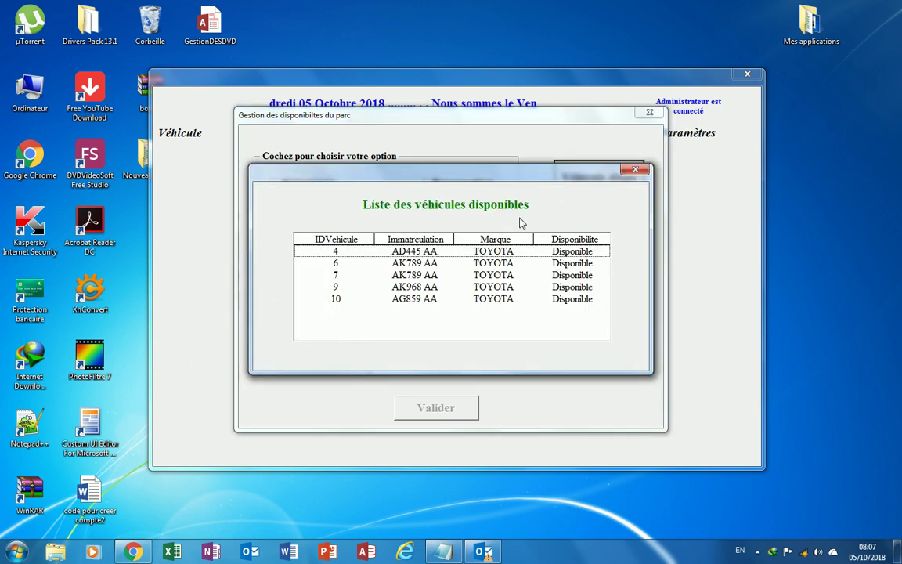
drag(493, 181, 485, 143)
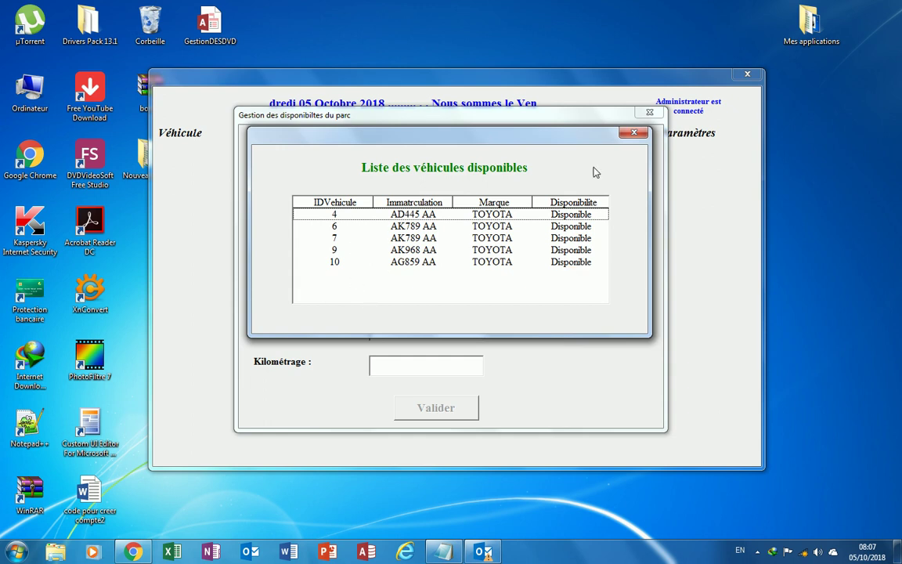
click(634, 135)
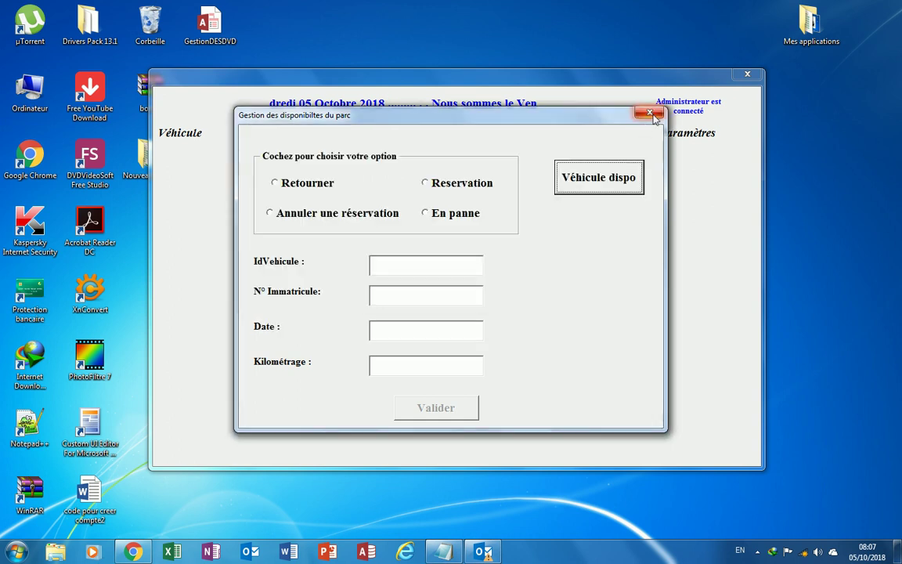
click(650, 115)
mouse_move(395, 139)
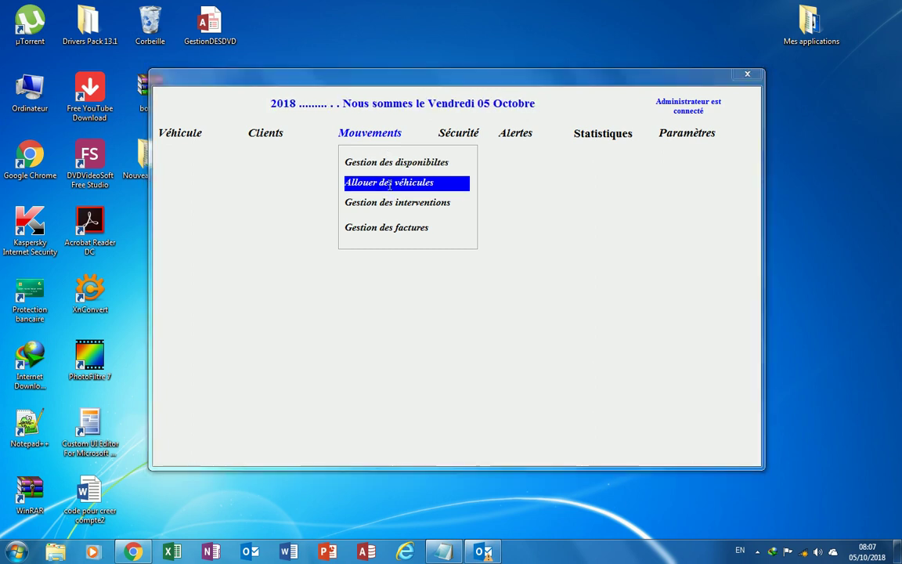
click(389, 184)
click(624, 249)
text(10)
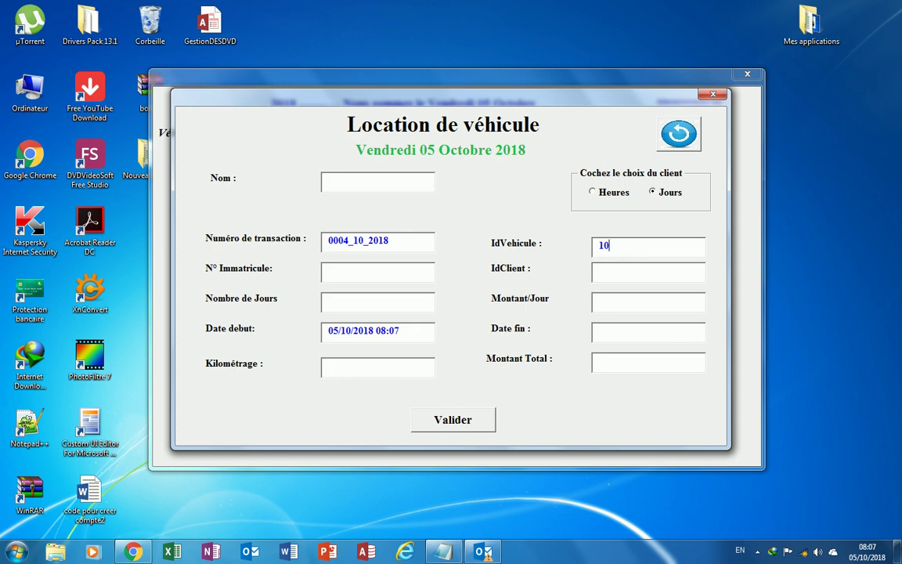
key(Tab)
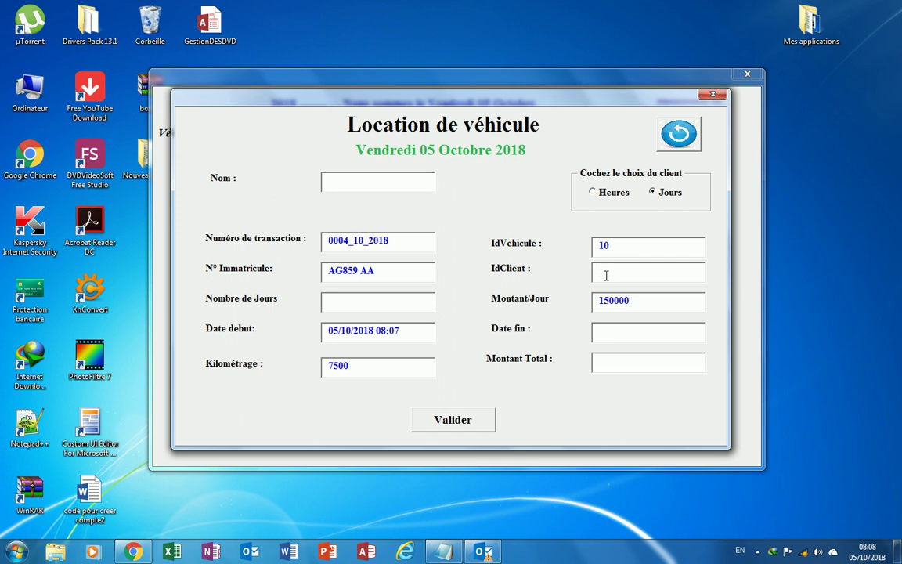
Dismiss the name-not-found warning and pick the client found by typing 'MO' in Nom.
click(377, 182)
click(460, 327)
text(MO)
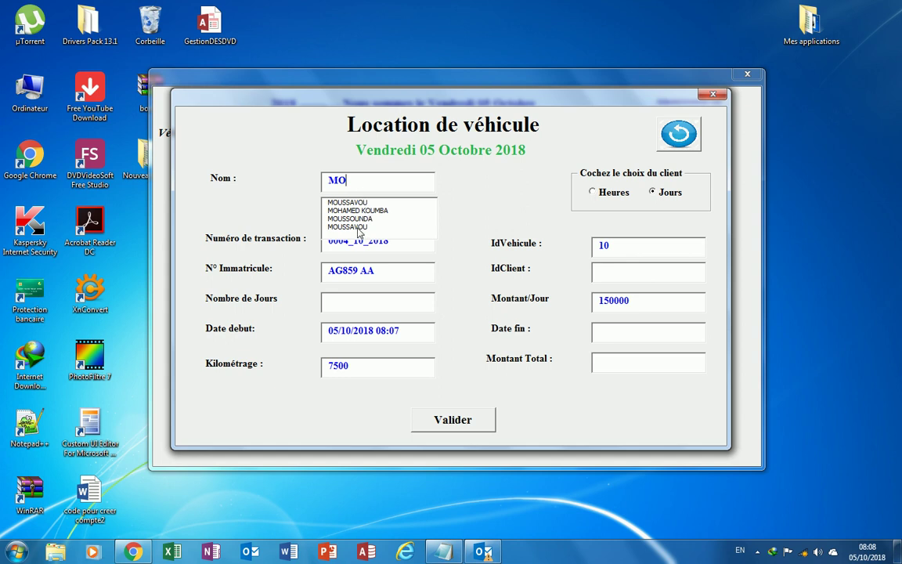
click(357, 227)
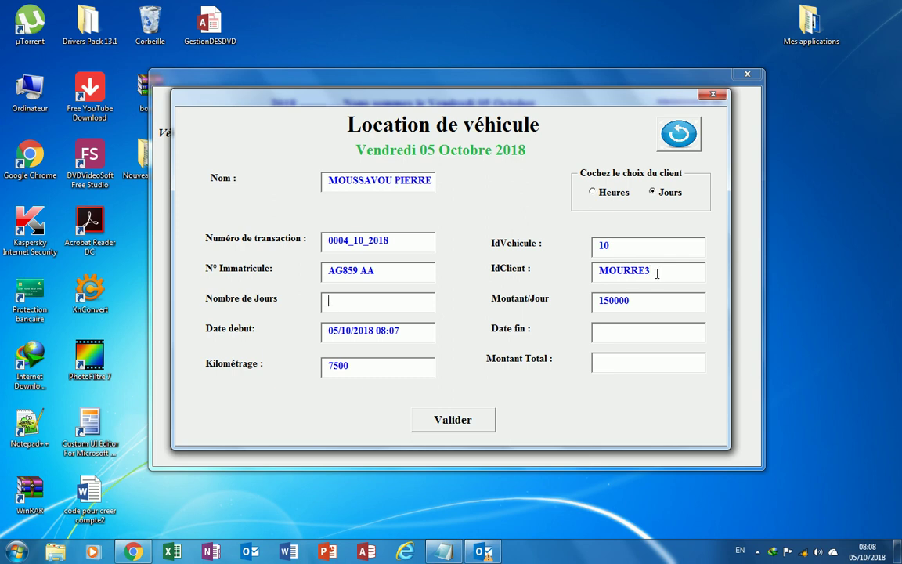
Rent for 15 days, ending 20/10/2018 08:07 with total 2250000, and submit with Valider.
click(361, 303)
text(15)
key(Tab)
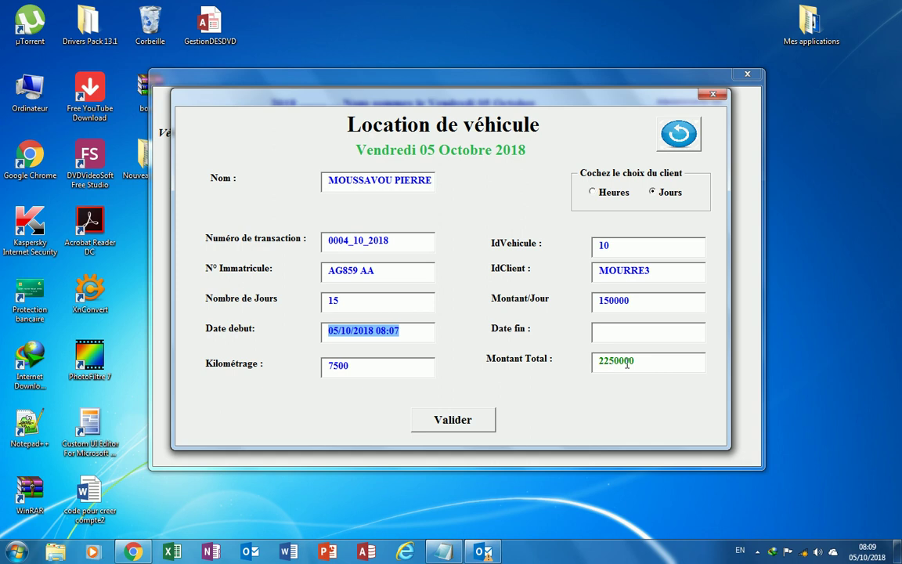
click(415, 333)
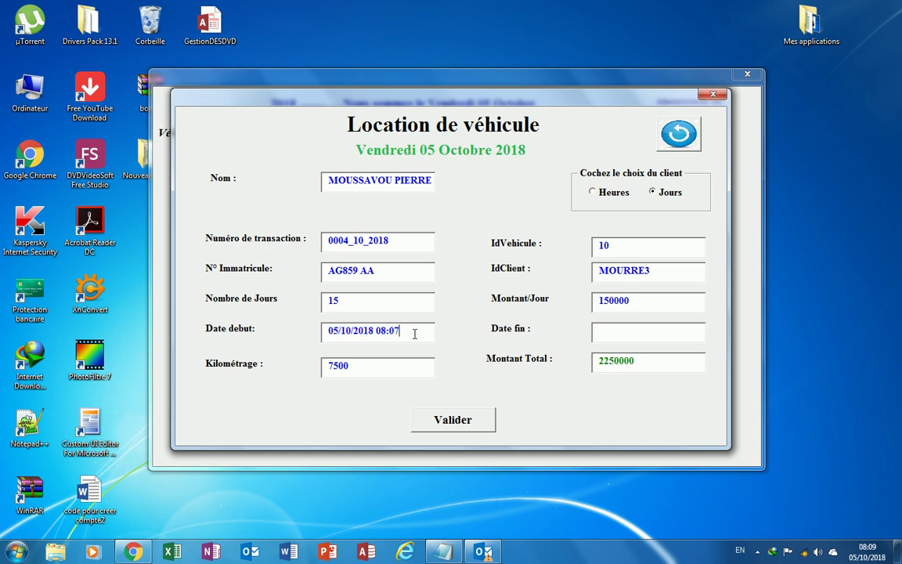
key(Tab)
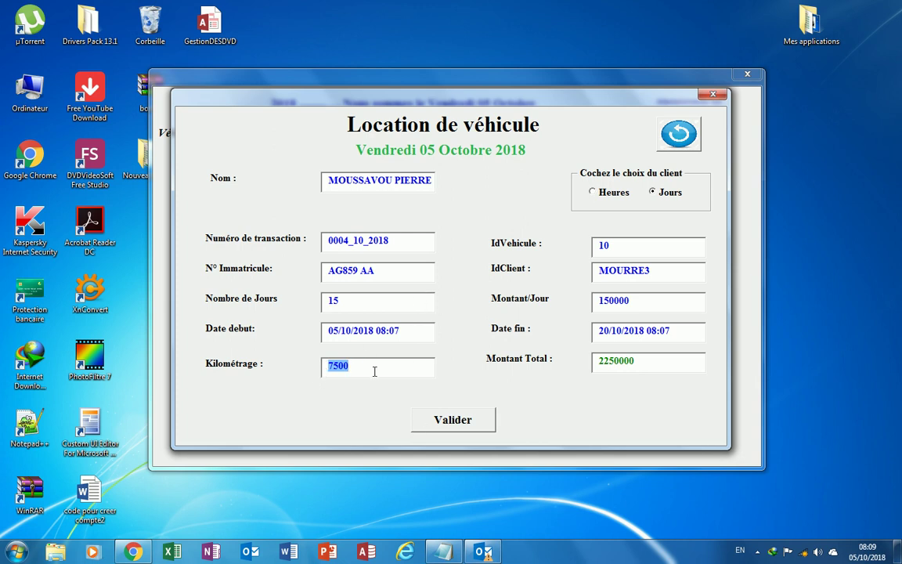
click(470, 426)
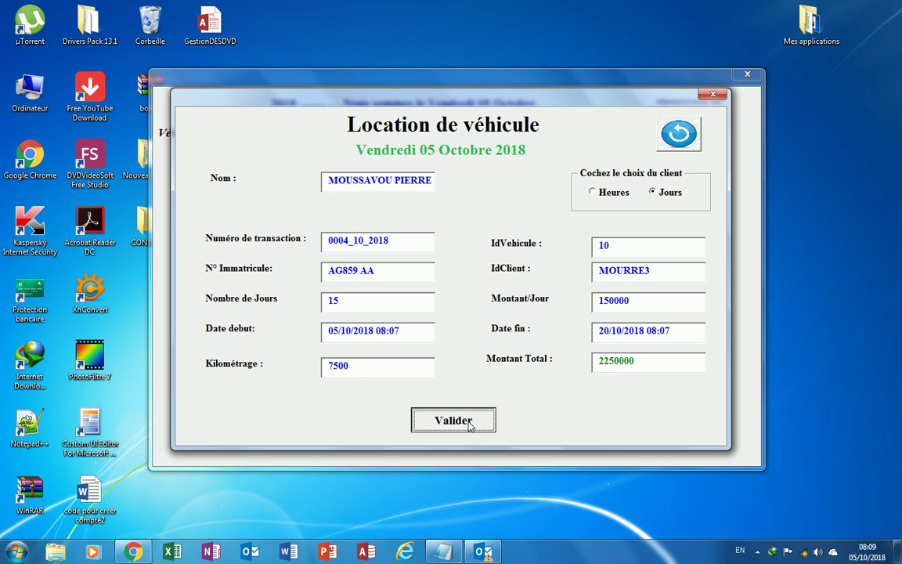
Generate the contract PDF Contrat N°0004_10_2018, dismiss the invoice-saved message, and close the rental form.
click(471, 426)
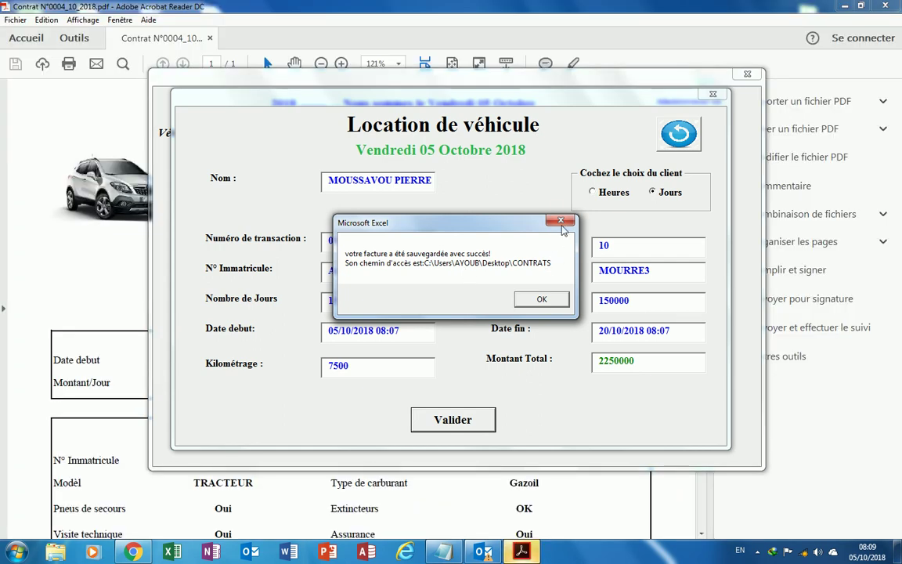
click(562, 225)
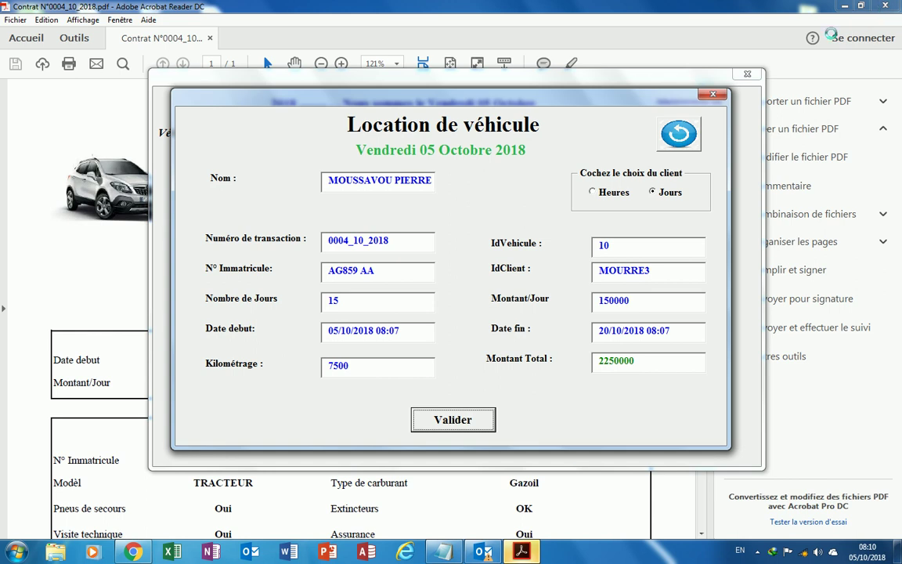
click(535, 550)
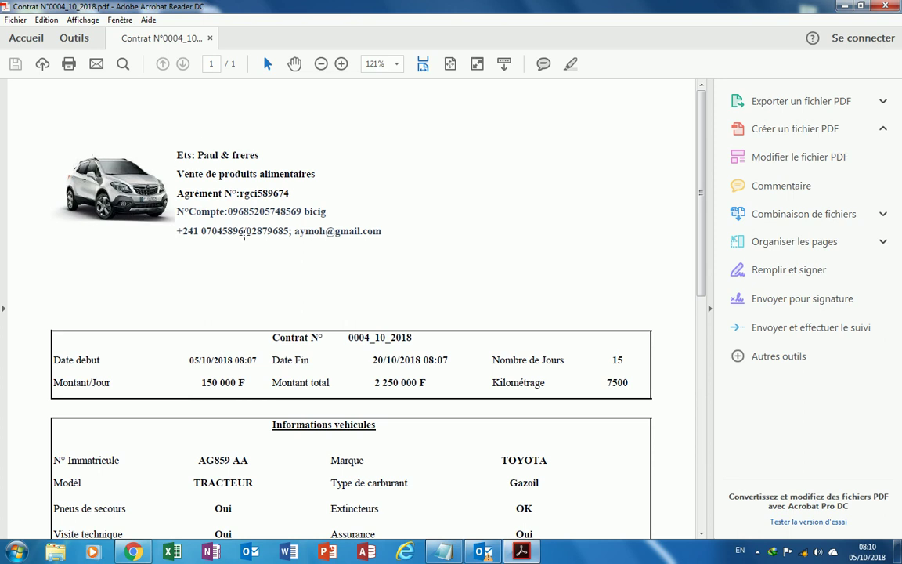
Scroll through the contract PDF, zoom it to 100%, then close Acrobat Reader.
scroll(383, 297, down, 3)
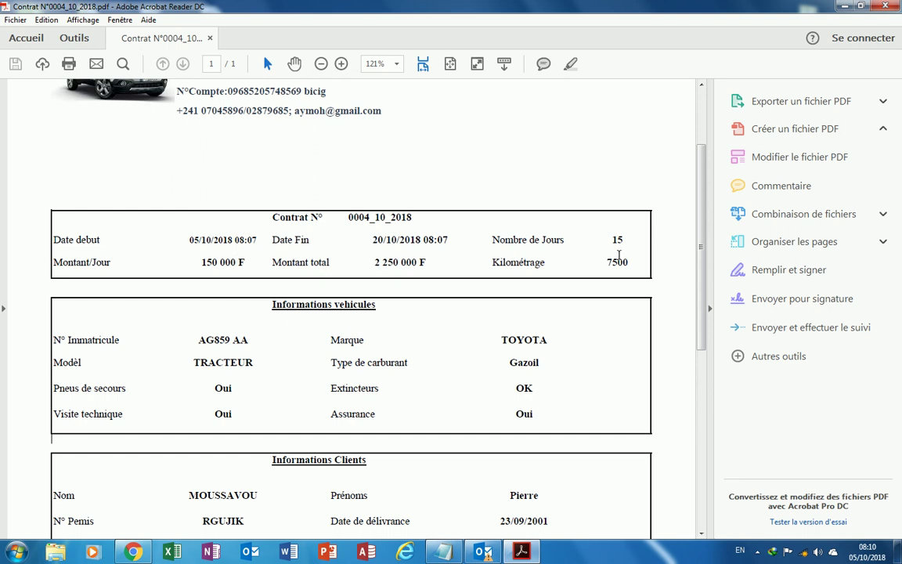
scroll(416, 328, down, 1)
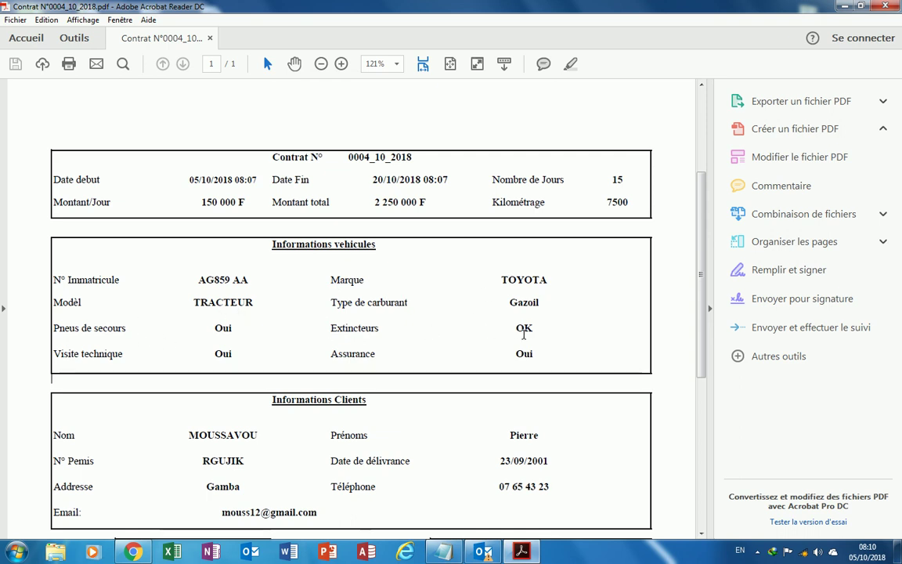
scroll(460, 388, down, 2)
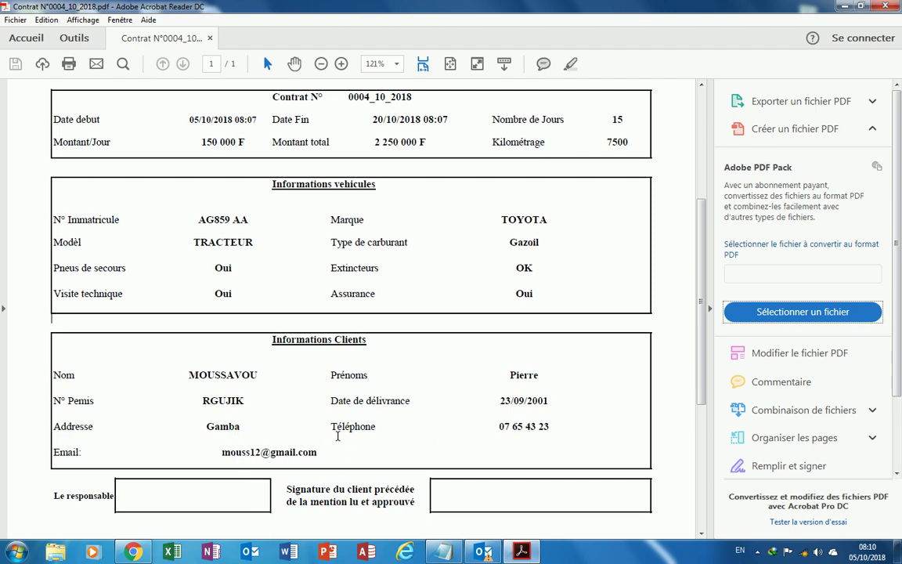
scroll(405, 362, down, 2)
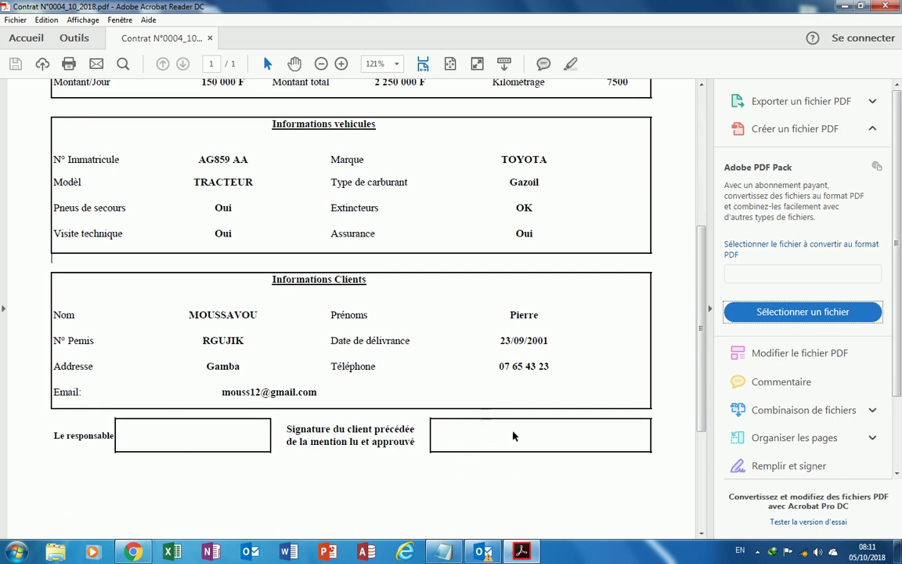
scroll(569, 412, up, 7)
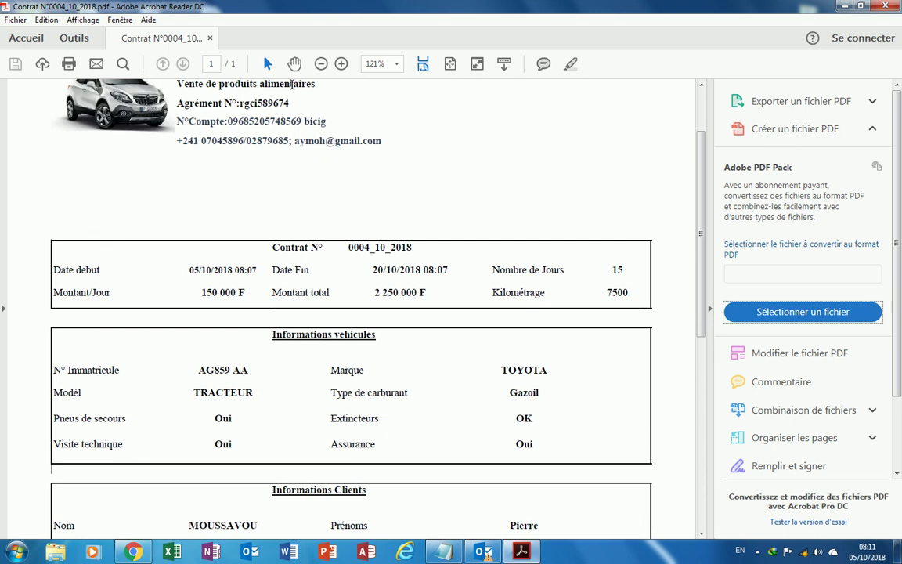
click(321, 63)
scroll(432, 186, up, 2)
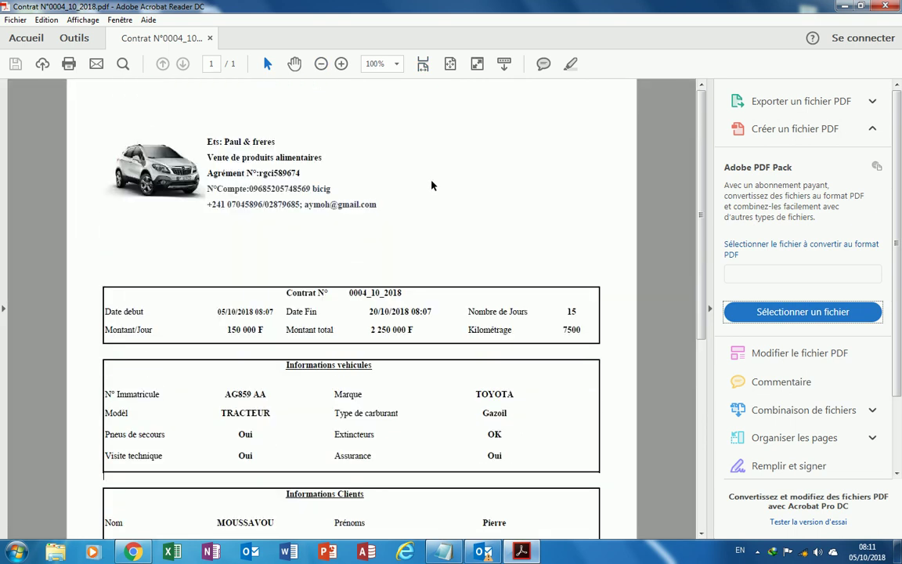
click(893, 7)
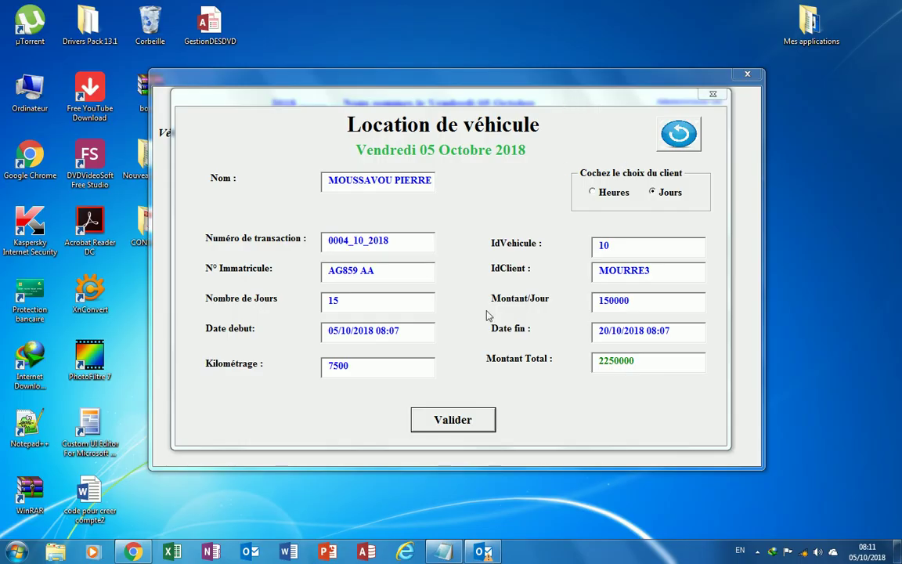
Close the rental form and minimize the CONTRATS folder holding the saved contract PDF.
click(680, 119)
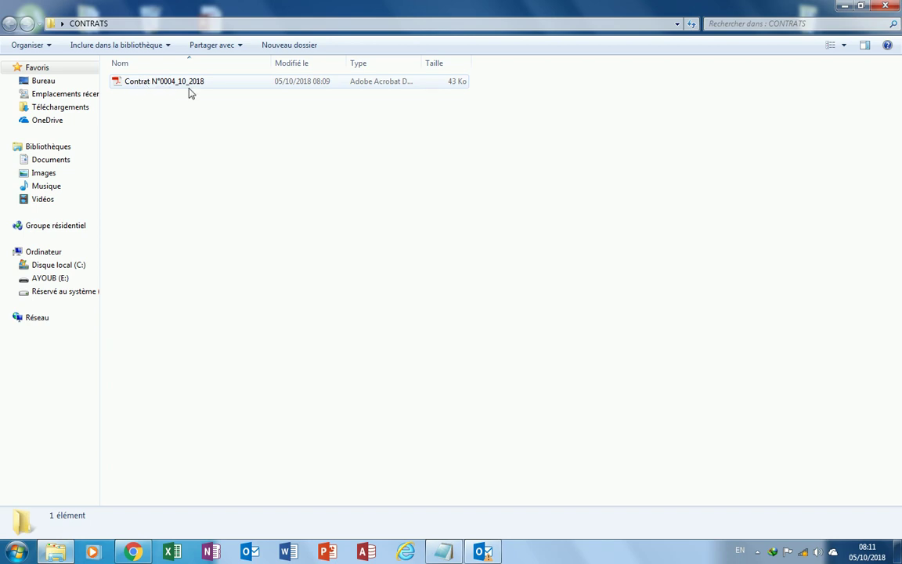
click(844, 6)
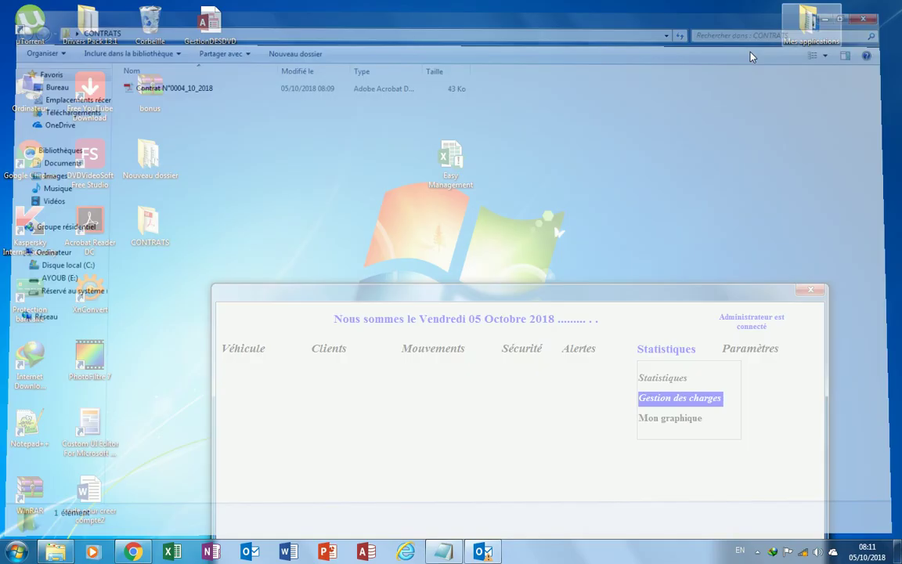
Open Gestion des factures, showing invoice 0012_10_2018 dated 05/10/2018.
drag(482, 294, 414, 83)
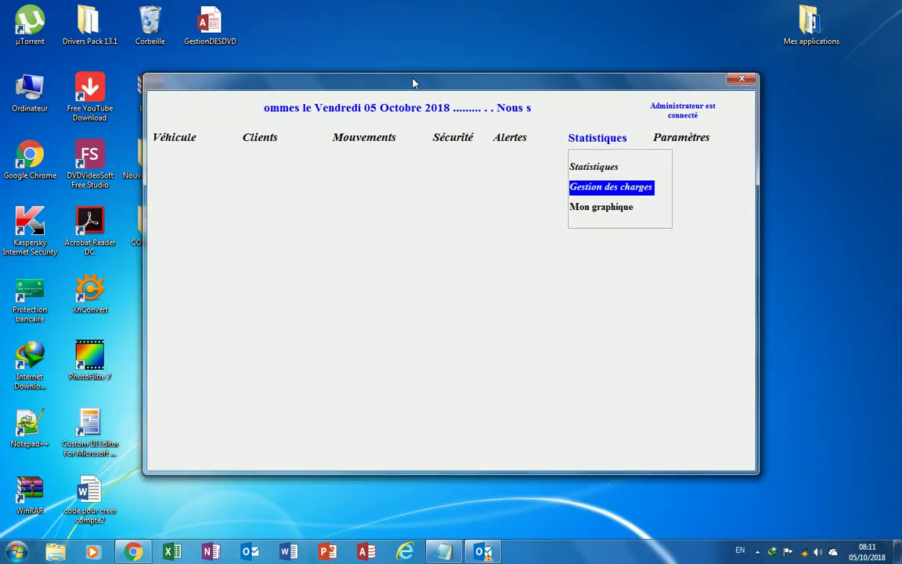
mouse_move(364, 149)
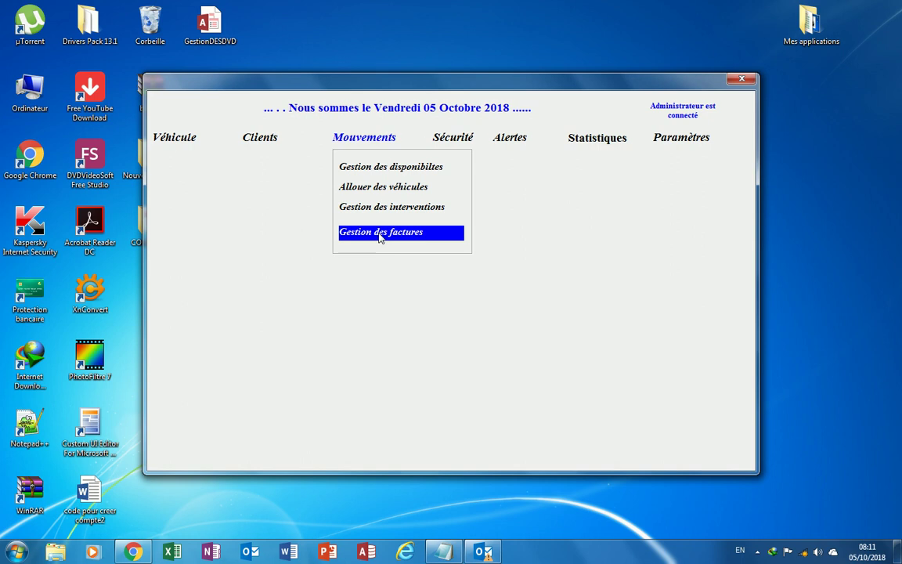
click(382, 235)
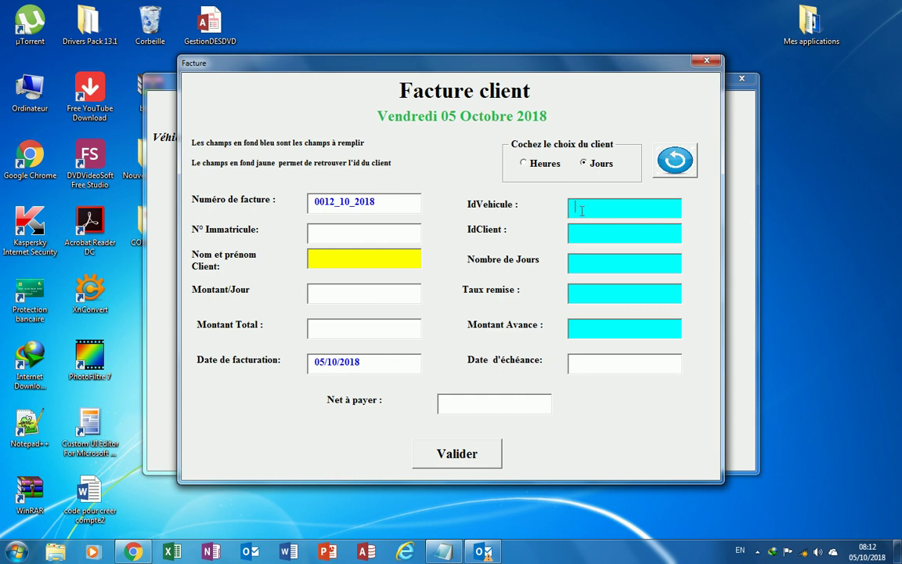
click(582, 210)
text(1)
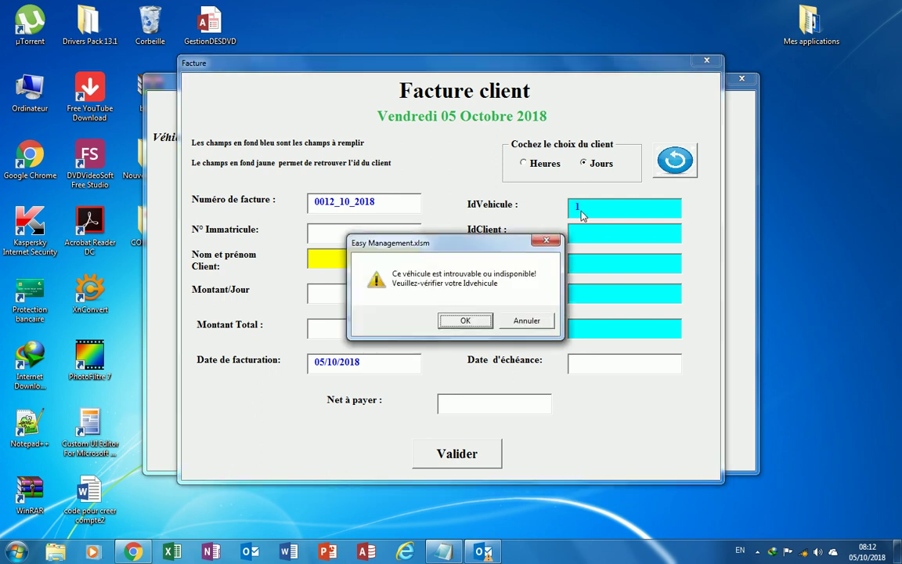
click(554, 243)
text(0)
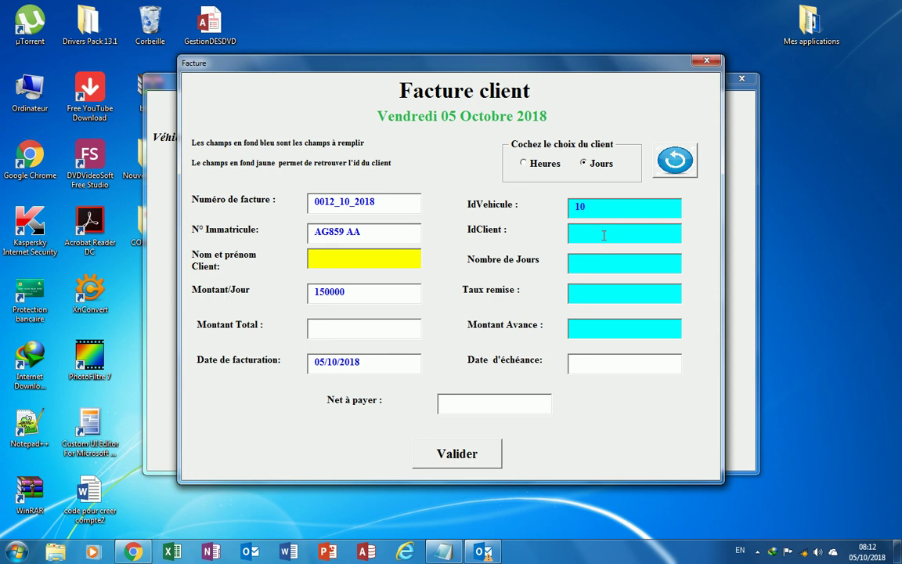
text(MOURRE3)
key(Tab)
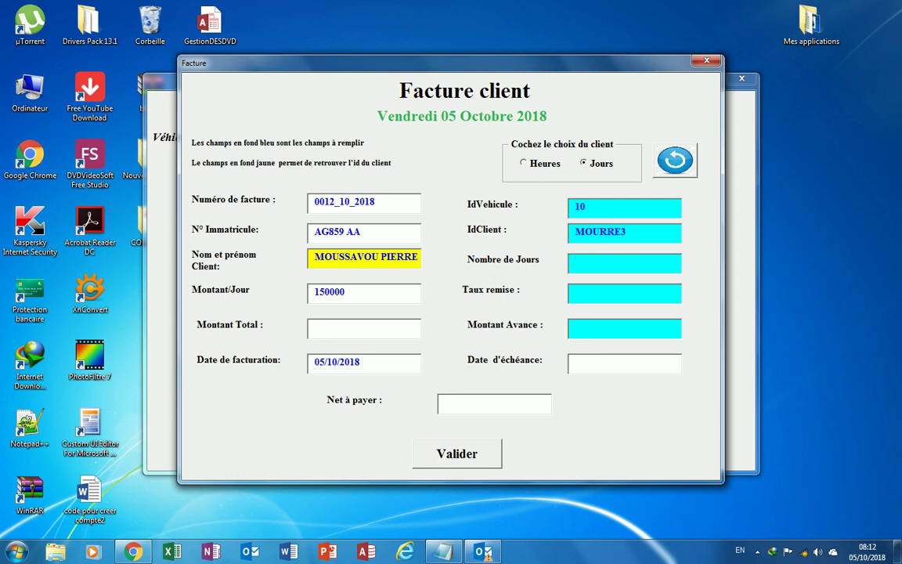
Enter 15 days, a 5% discount and a 1500000 advance, giving net 2137500 due 10/11/2018.
key(Tab)
text(5)
key(Tab)
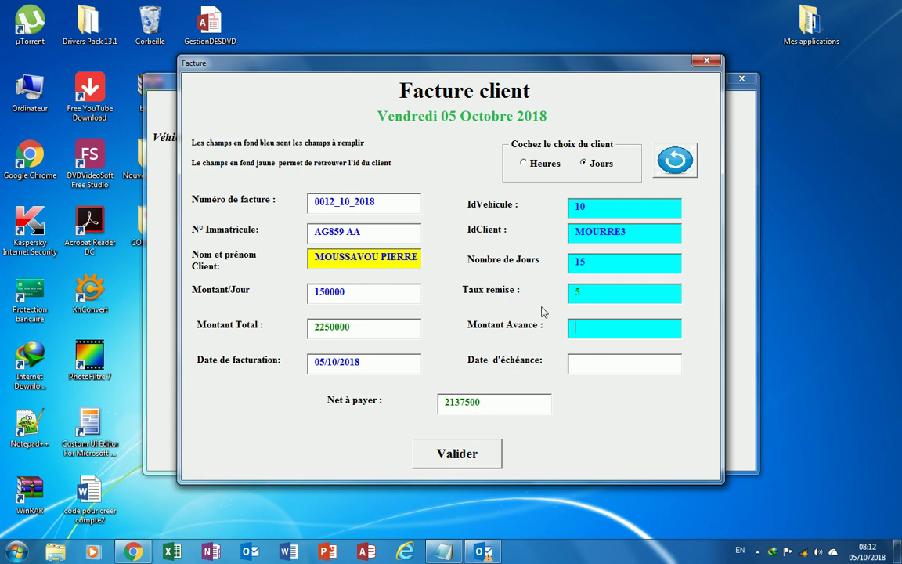
text(1500)
key(Return)
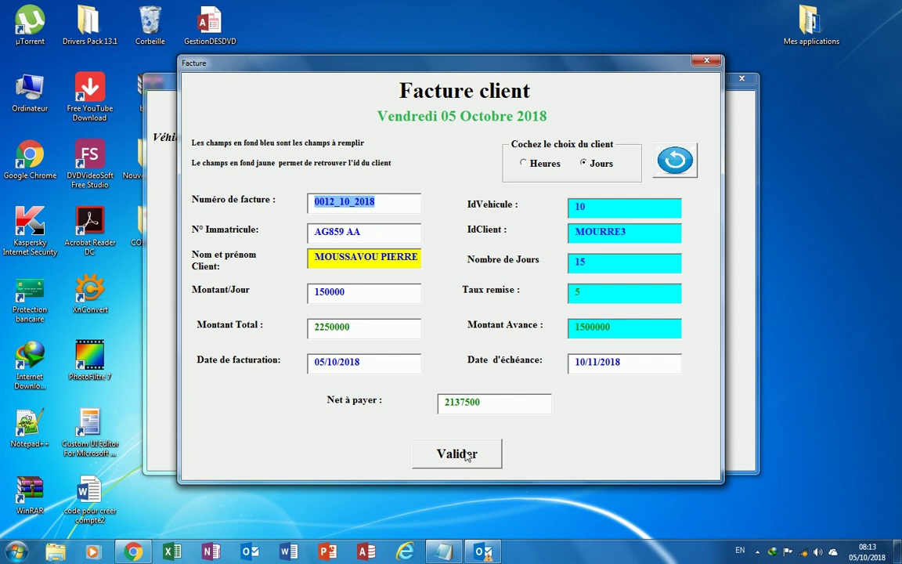
Validate the invoice and scroll through the generated PDF Facture N°0012_10_2018.
click(460, 455)
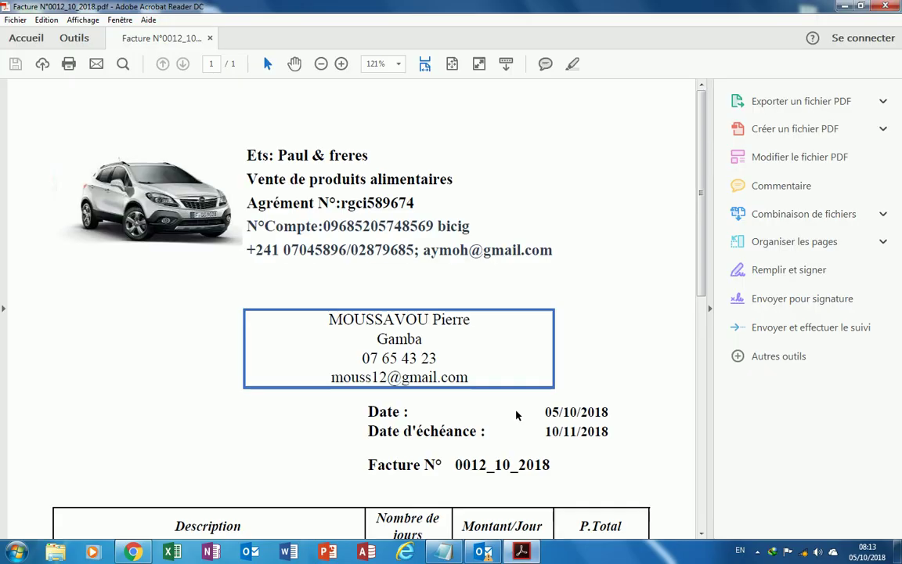
scroll(431, 329, down, 8)
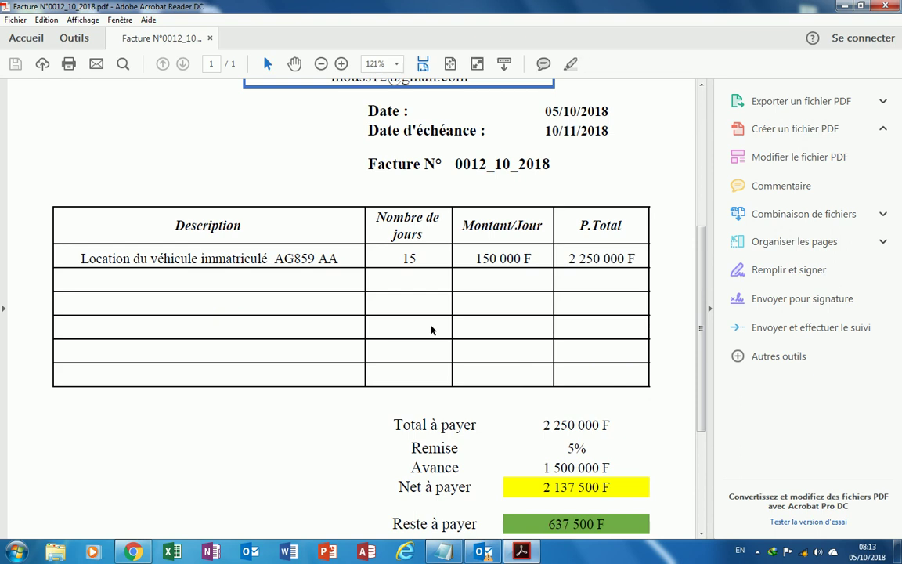
scroll(431, 330, down, 3)
scroll(430, 325, up, 11)
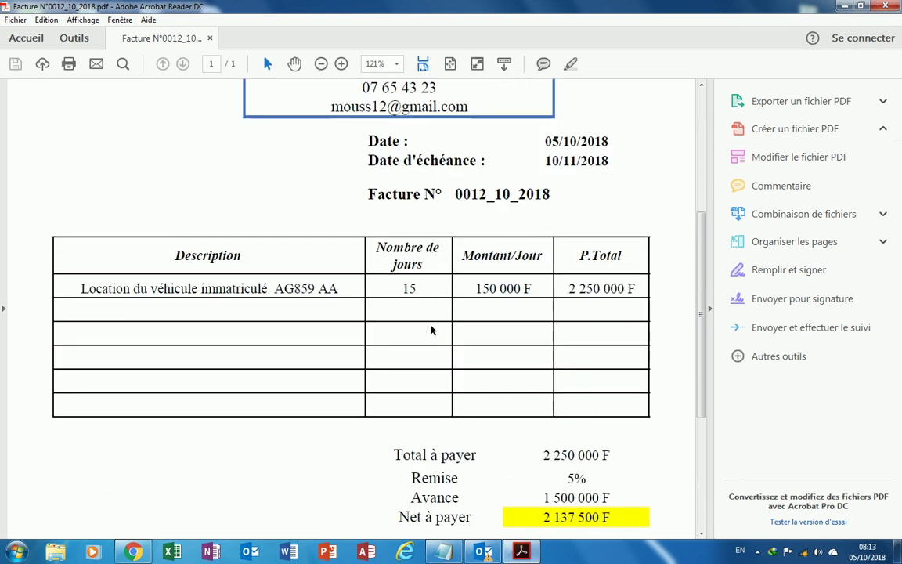
scroll(430, 325, down, 3)
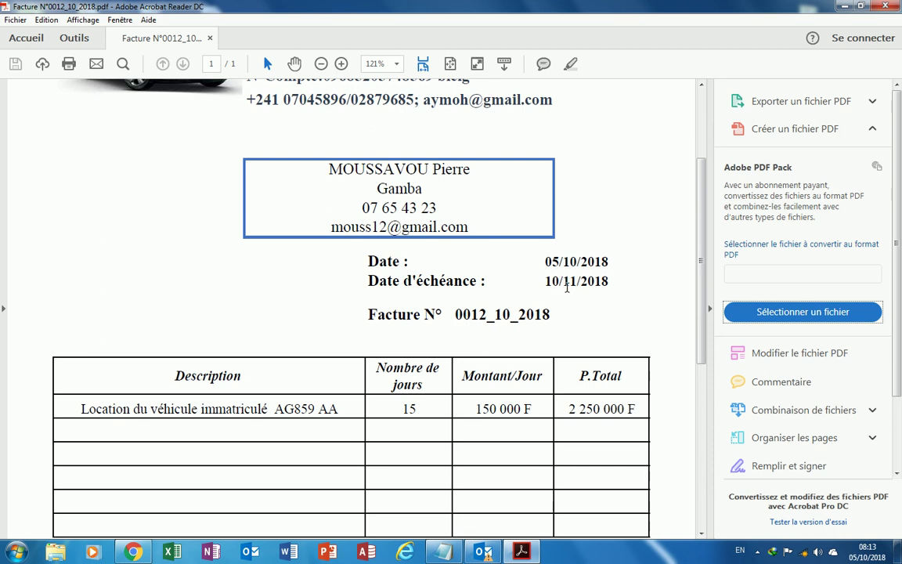
scroll(571, 289, down, 3)
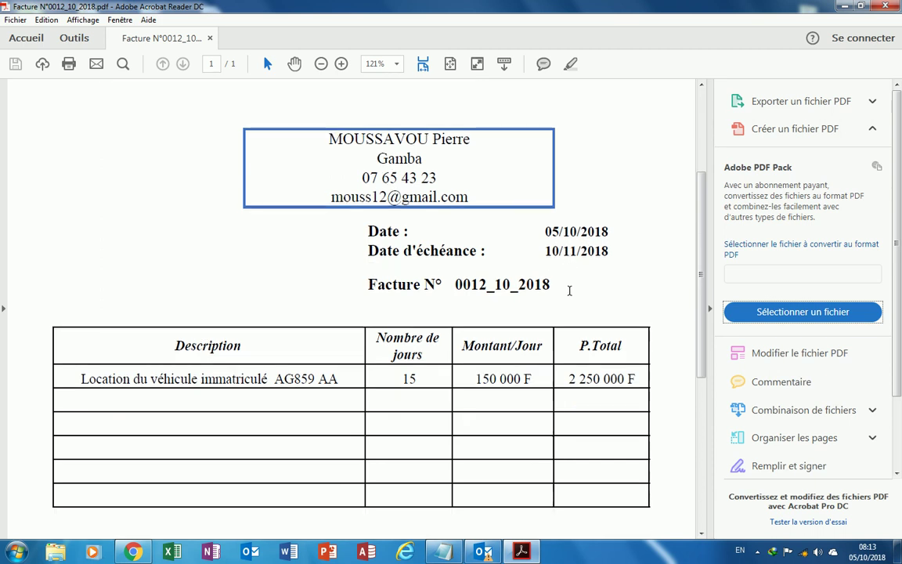
scroll(570, 291, down, 6)
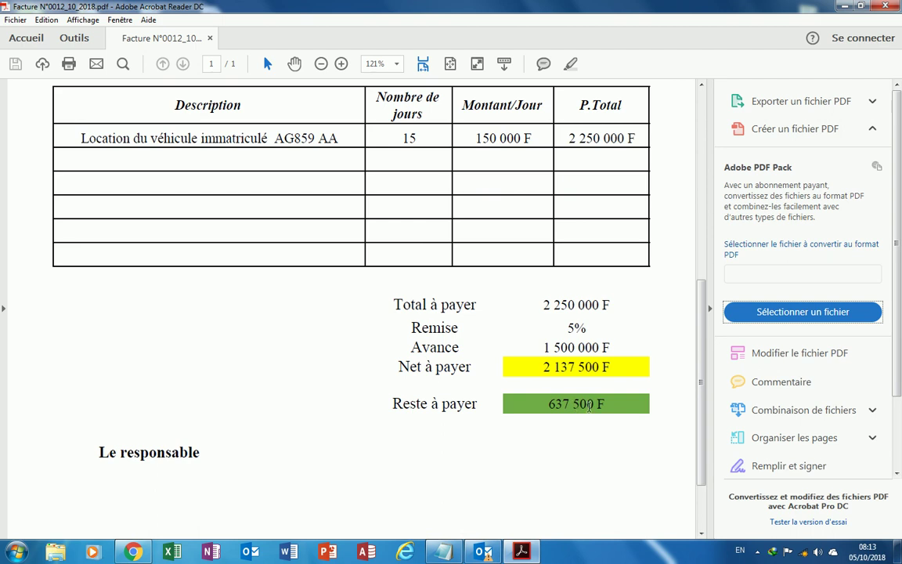
scroll(557, 383, up, 2)
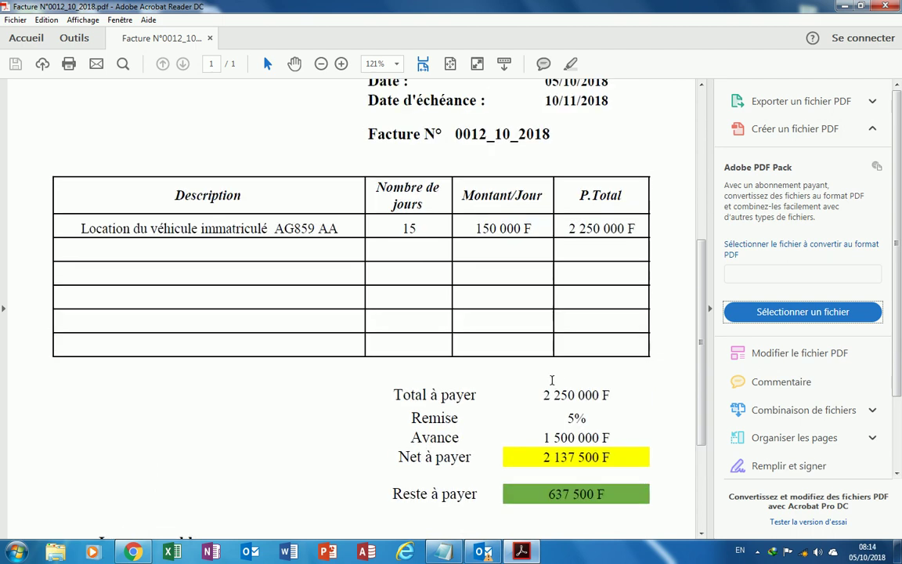
Zoom the invoice PDF to 100%, check the 637 500 F remaining, and close Acrobat.
click(320, 64)
scroll(392, 199, up, 5)
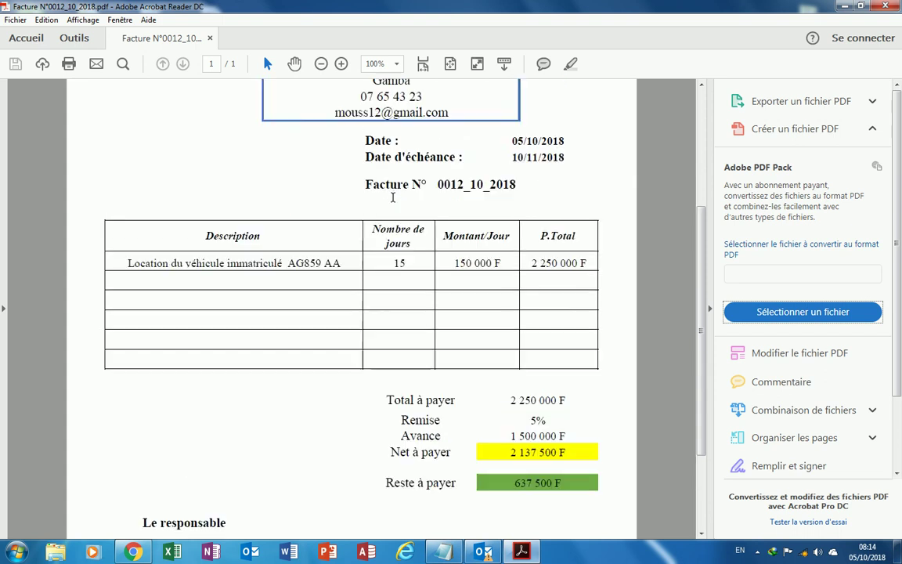
scroll(392, 199, up, 1)
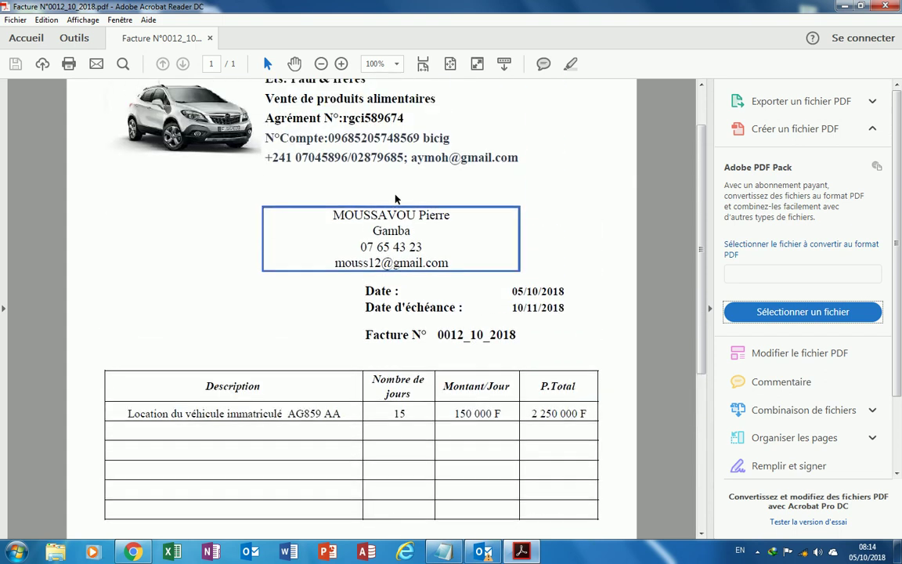
scroll(396, 192, up, 2)
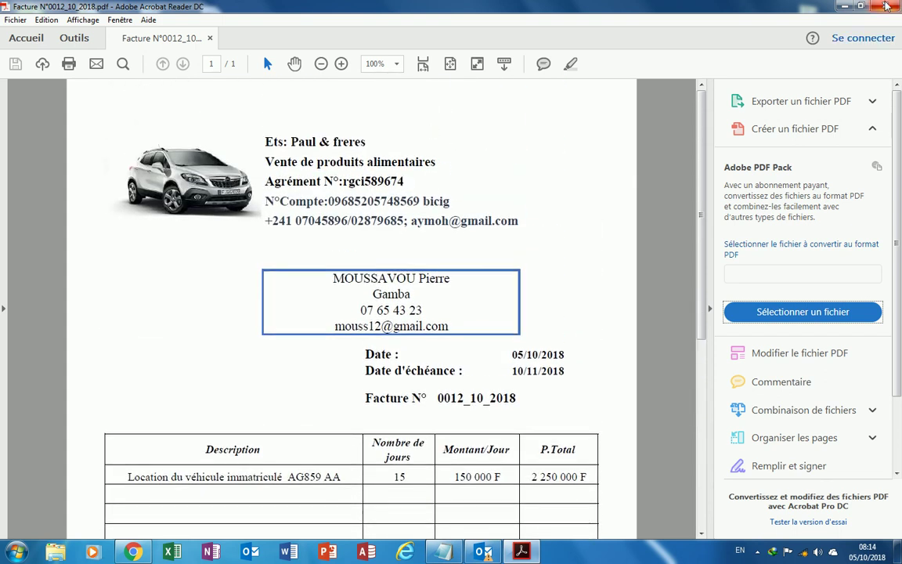
click(885, 6)
mouse_move(491, 252)
mouse_down()
mouse_move(512, 214)
mouse_move(486, 210)
mouse_up()
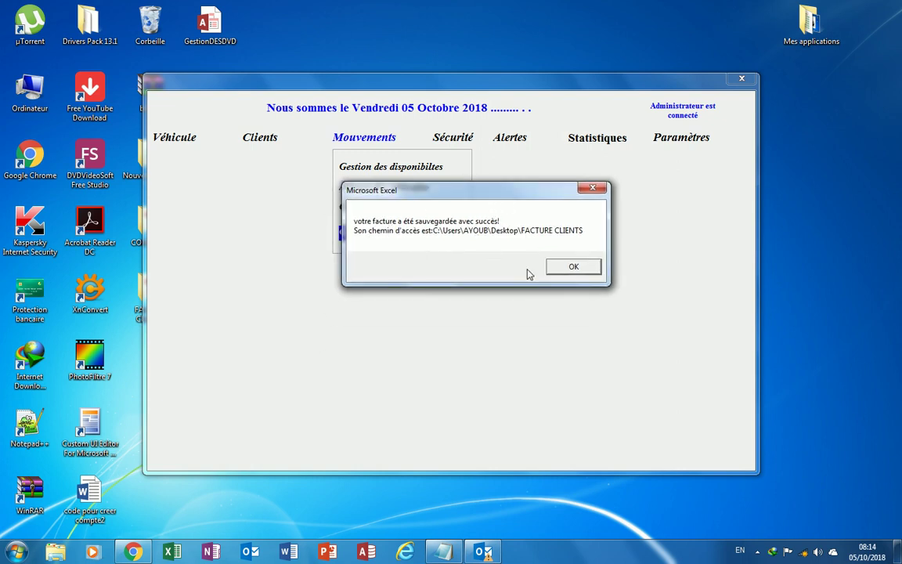
Dismiss the invoice-saved message and show the Sécurité menu's Alertes options.
click(578, 267)
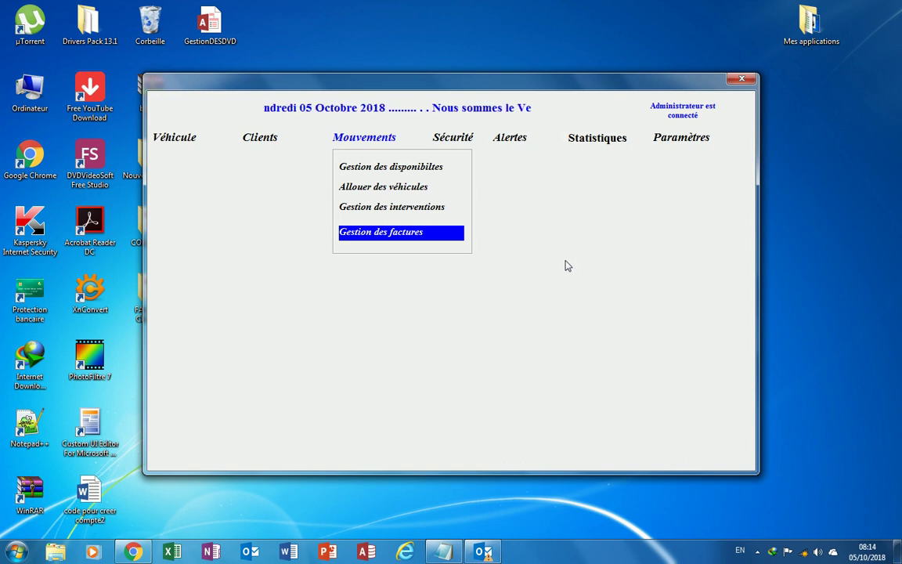
click(461, 141)
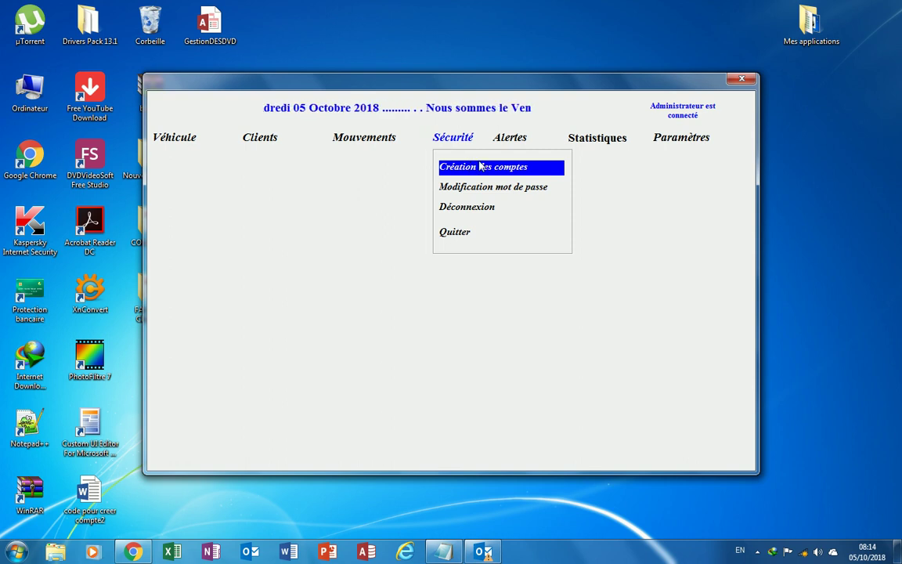
mouse_move(516, 144)
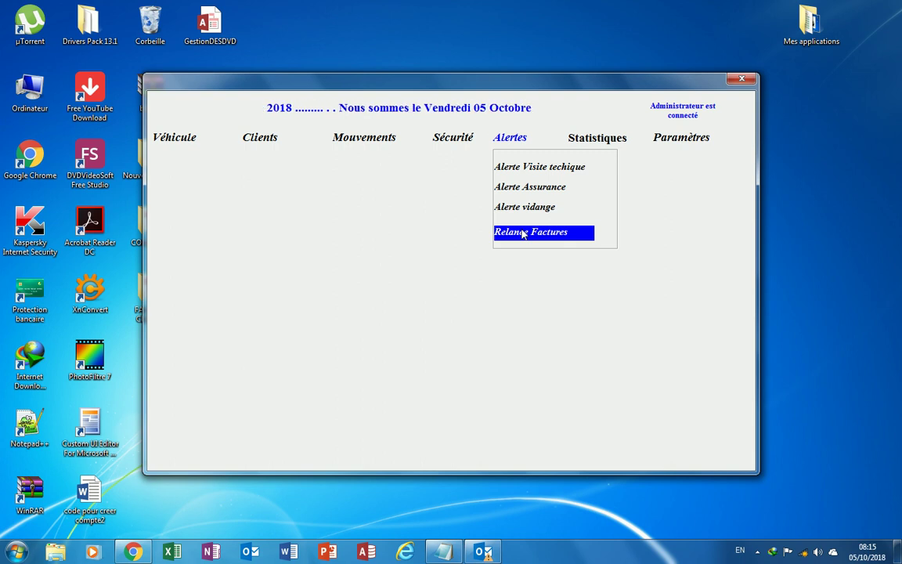
Run the technical inspection, insurance and oil-change alert checks, dismissing each up-to-date message.
click(521, 173)
drag(415, 241, 347, 210)
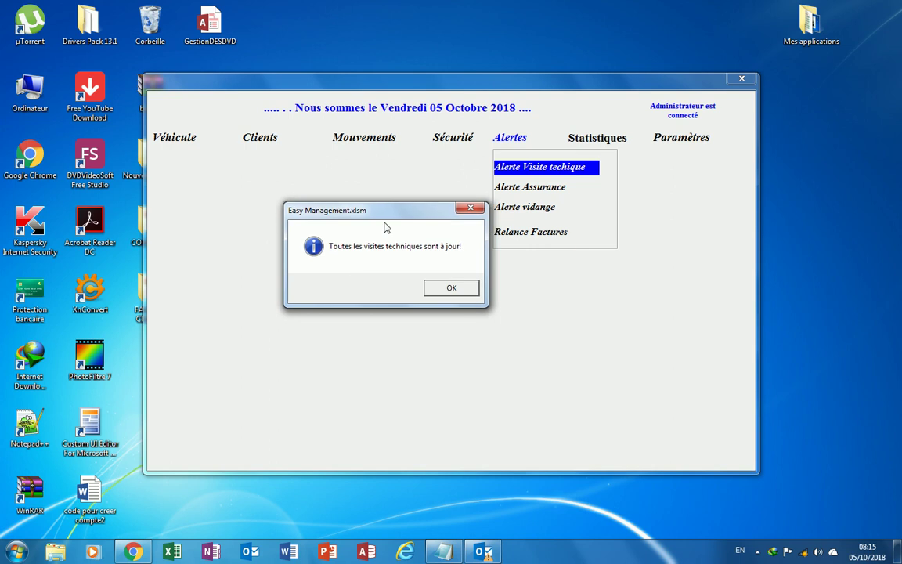
click(452, 289)
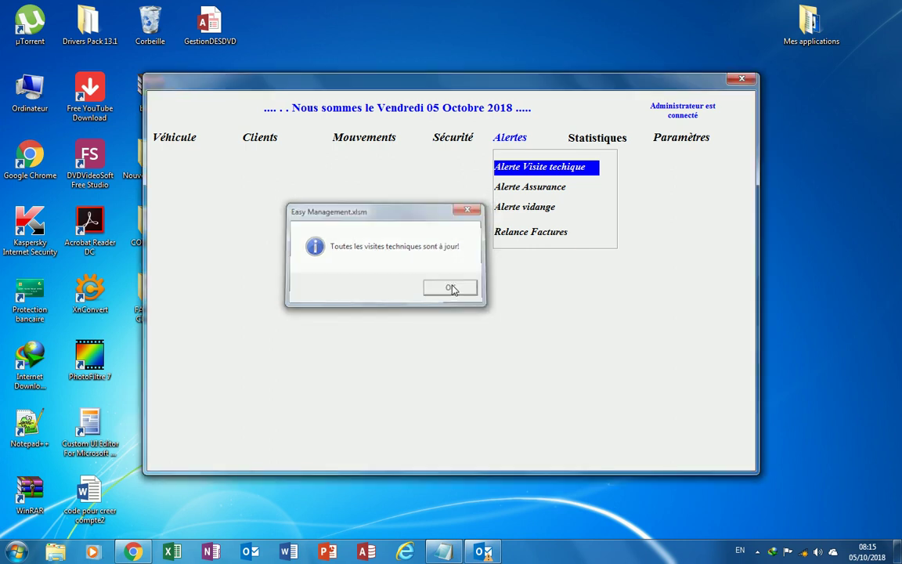
click(529, 187)
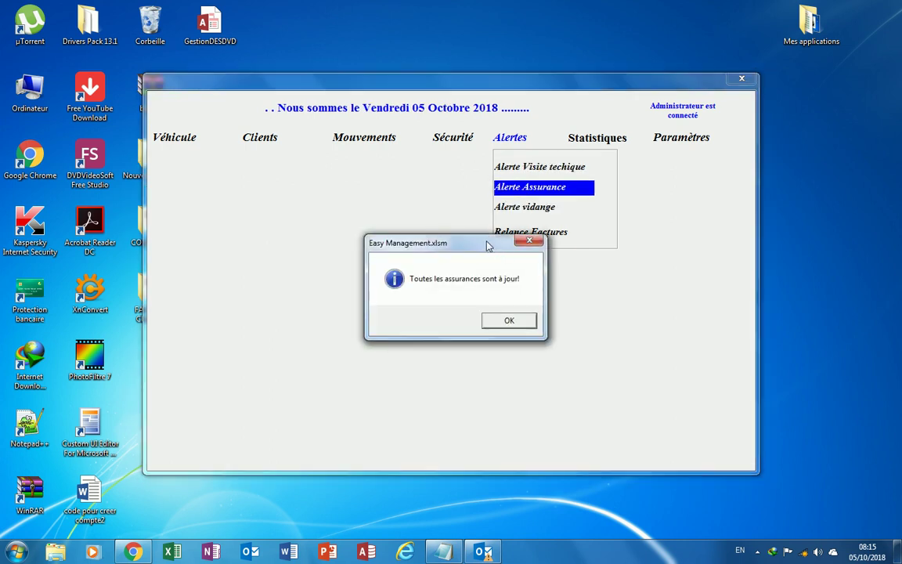
drag(490, 247, 387, 223)
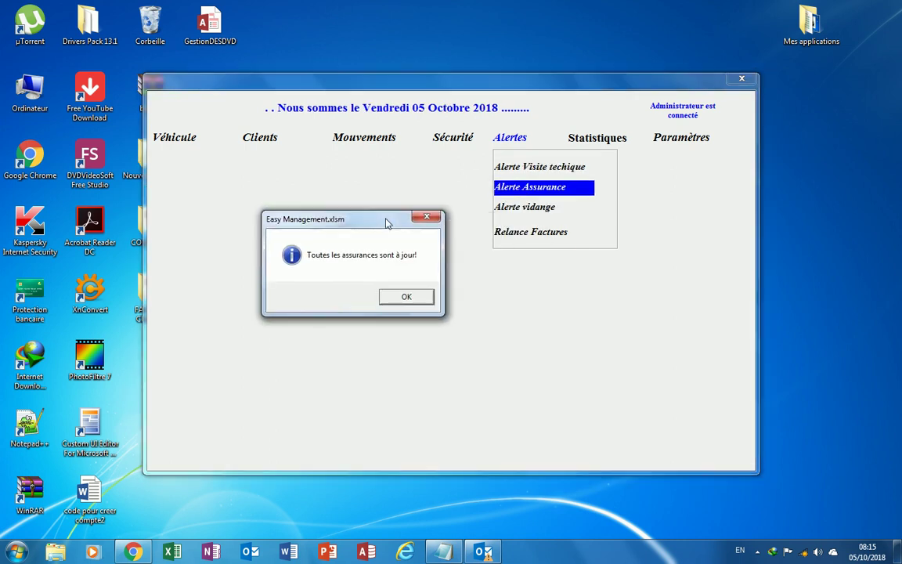
click(430, 219)
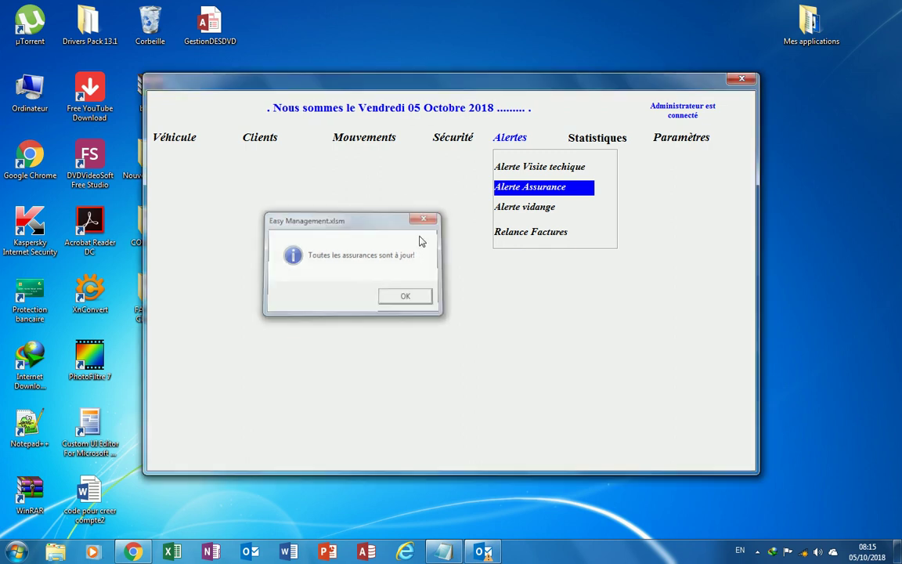
click(523, 210)
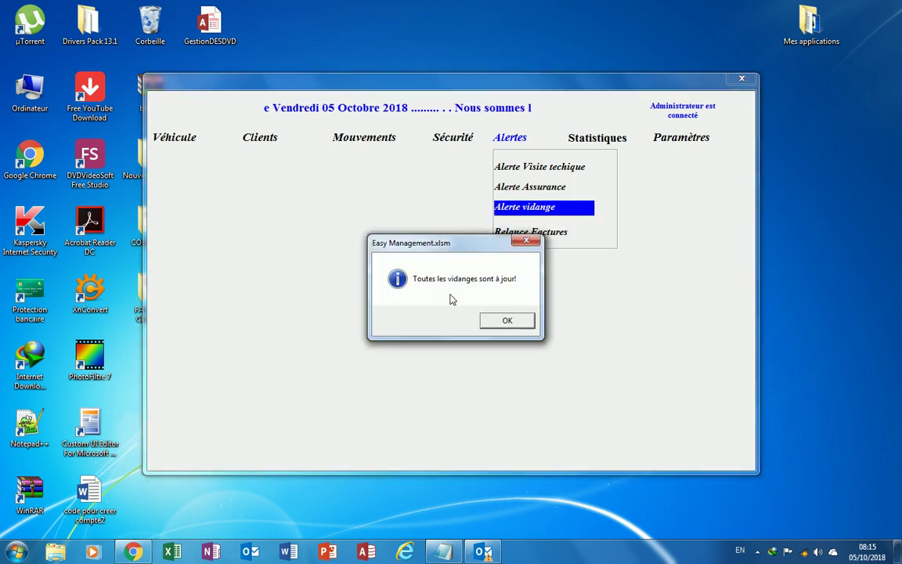
drag(450, 241, 401, 227)
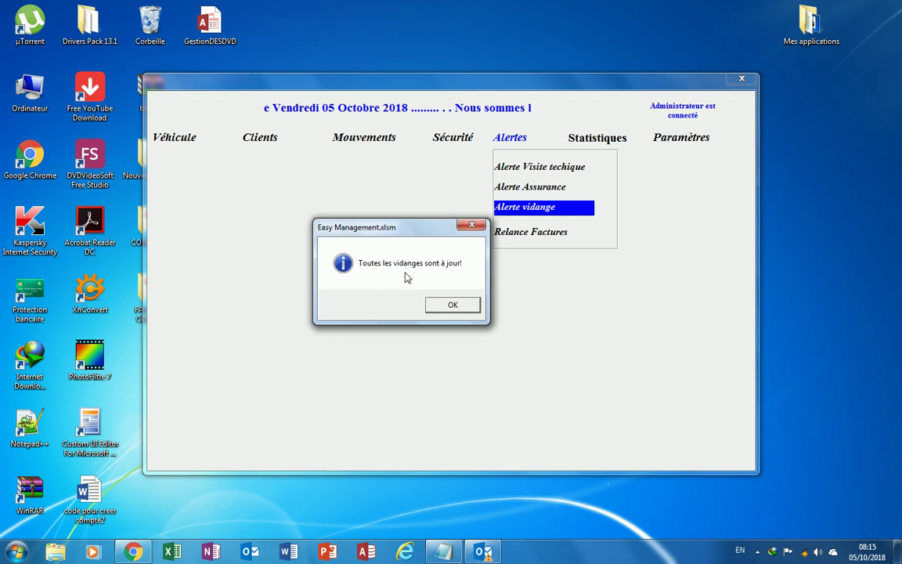
click(473, 227)
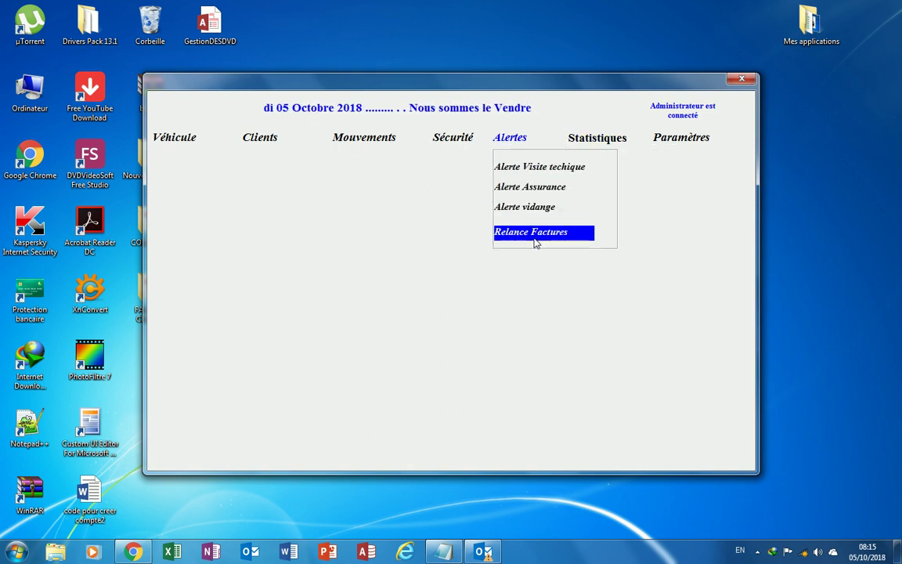
click(816, 554)
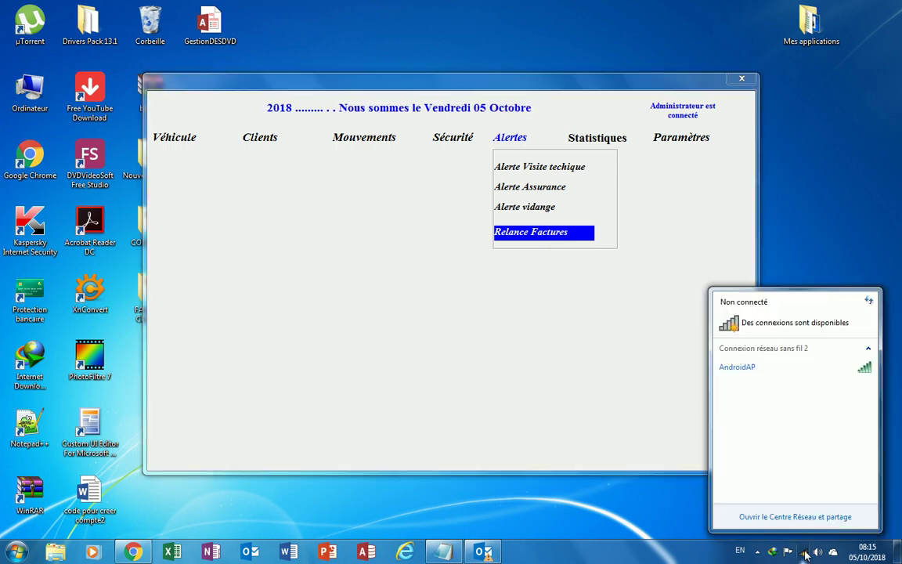
click(810, 370)
click(833, 385)
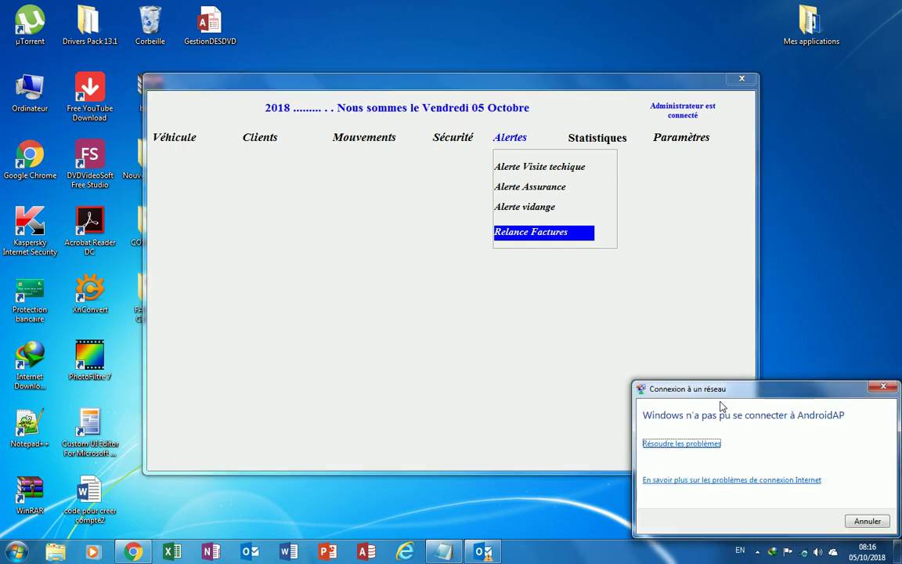
click(884, 386)
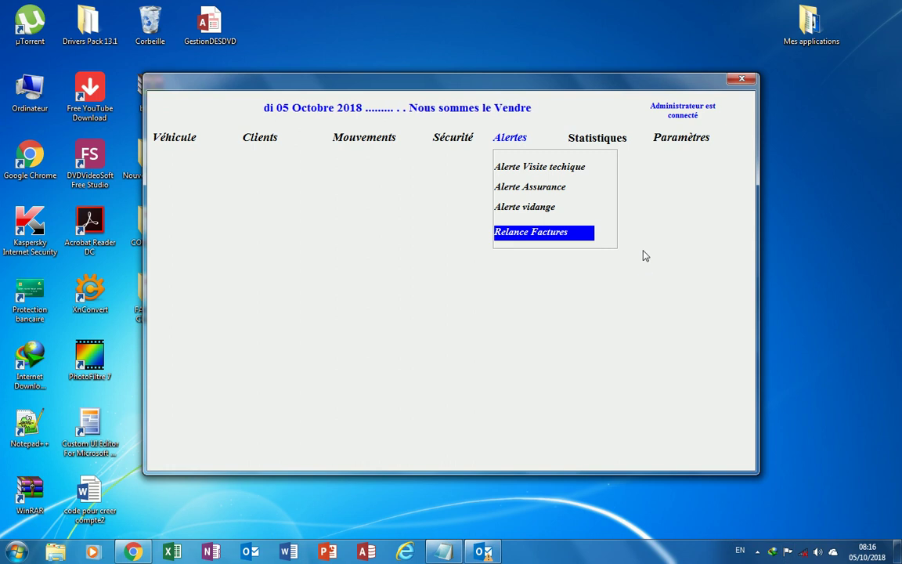
Open the Statistiques window from the Statistiques menu to list the twelve invoices.
mouse_move(601, 139)
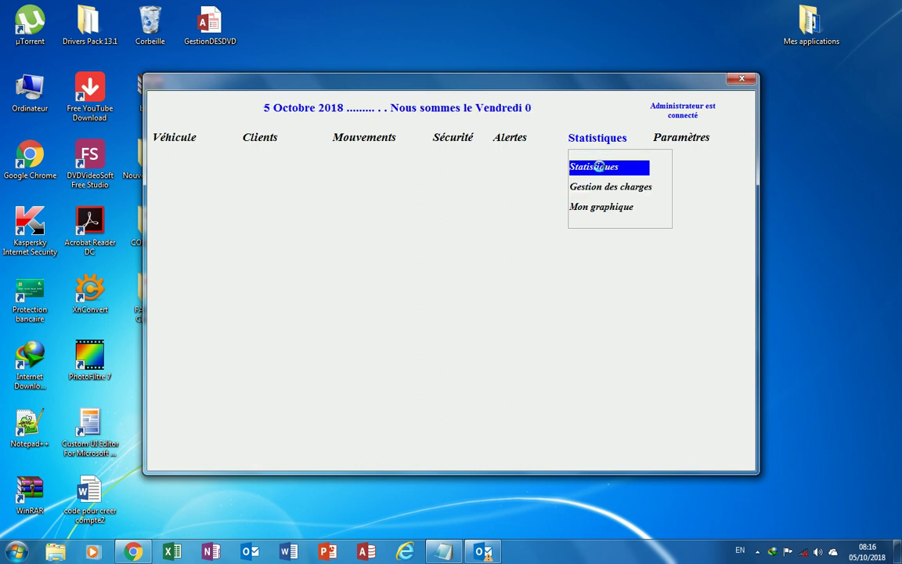
click(599, 168)
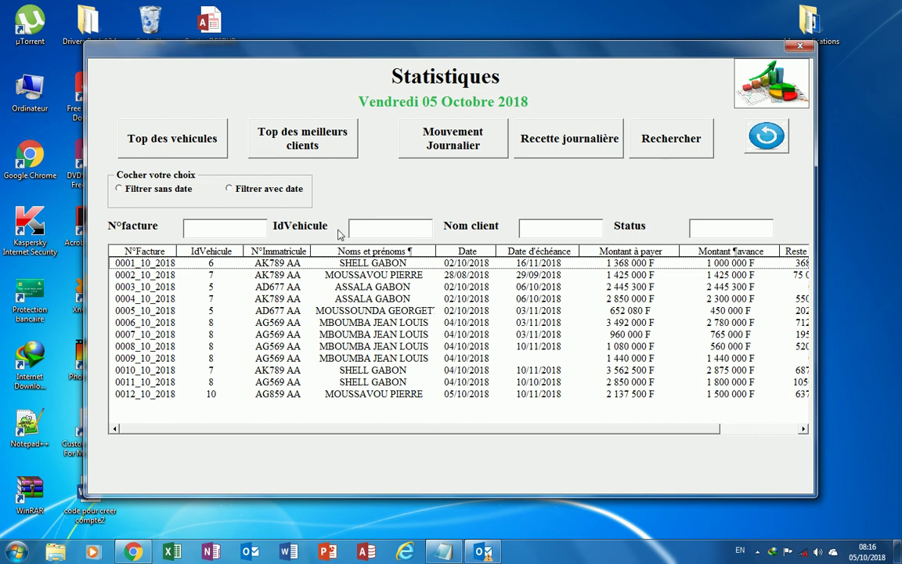
click(181, 138)
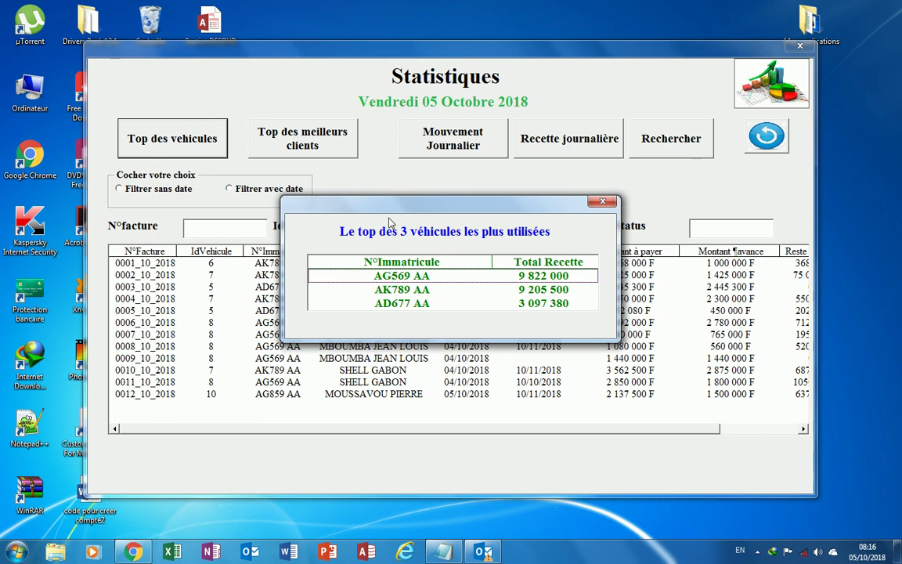
drag(419, 202, 415, 180)
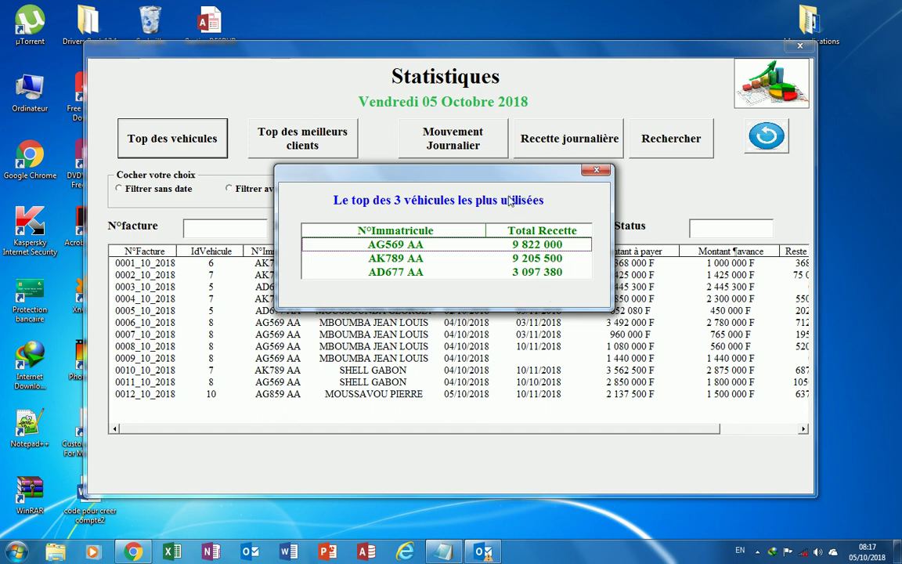
drag(469, 175, 464, 171)
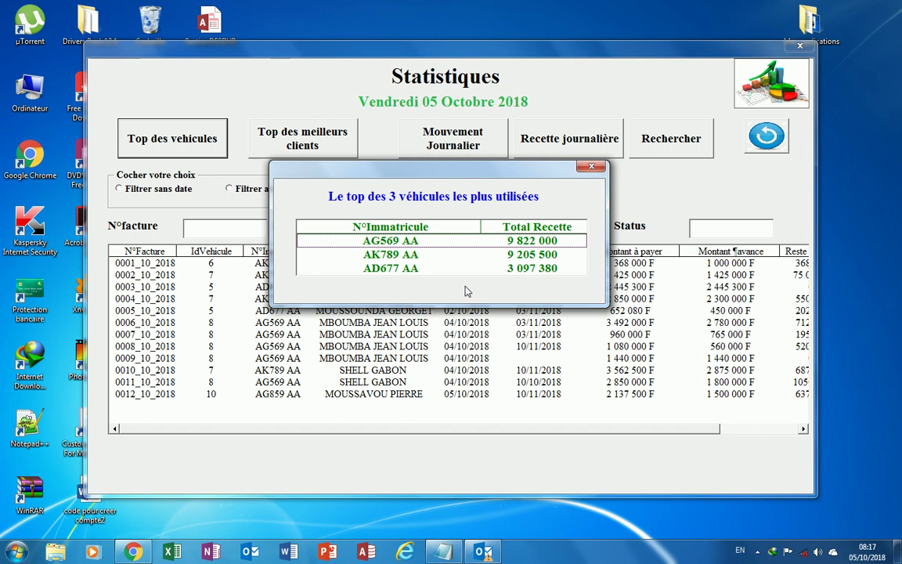
click(591, 166)
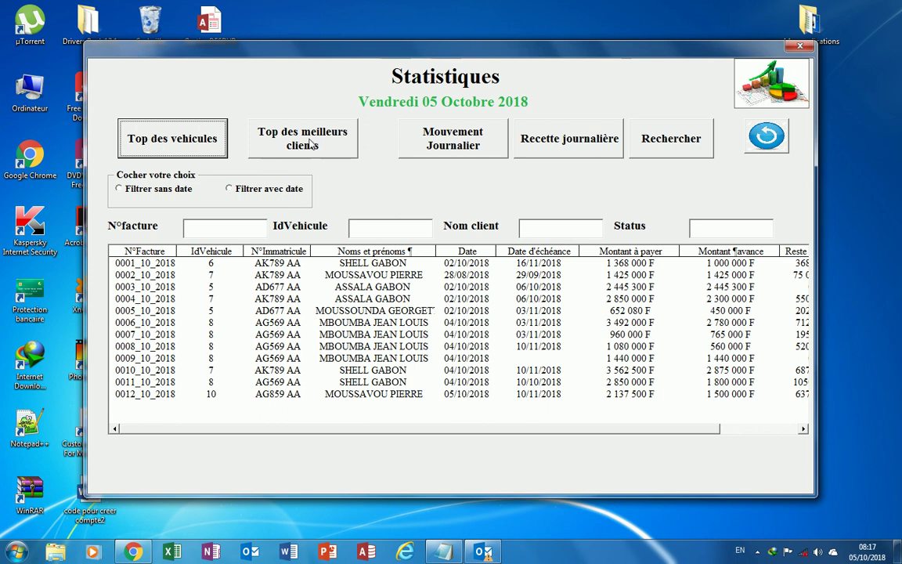
click(312, 143)
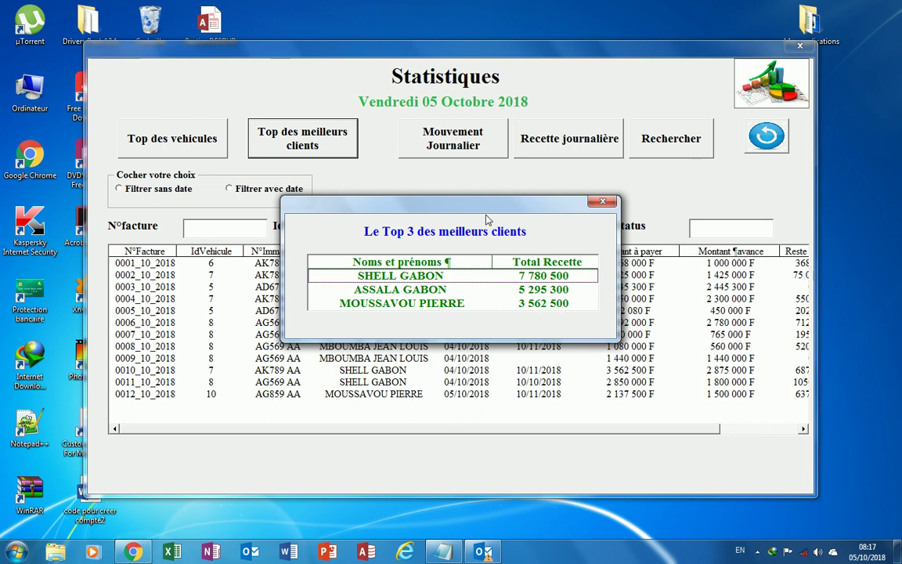
click(601, 202)
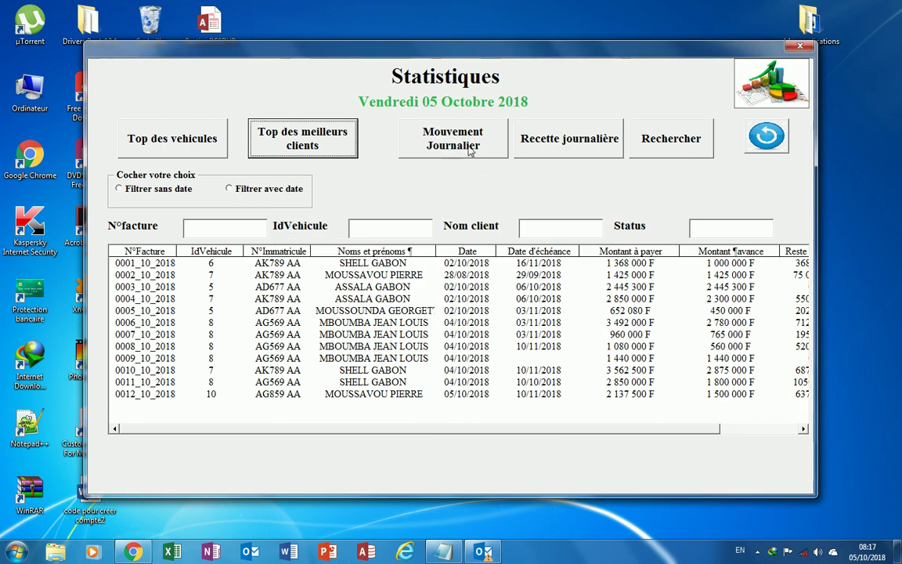
click(573, 145)
drag(501, 208, 465, 186)
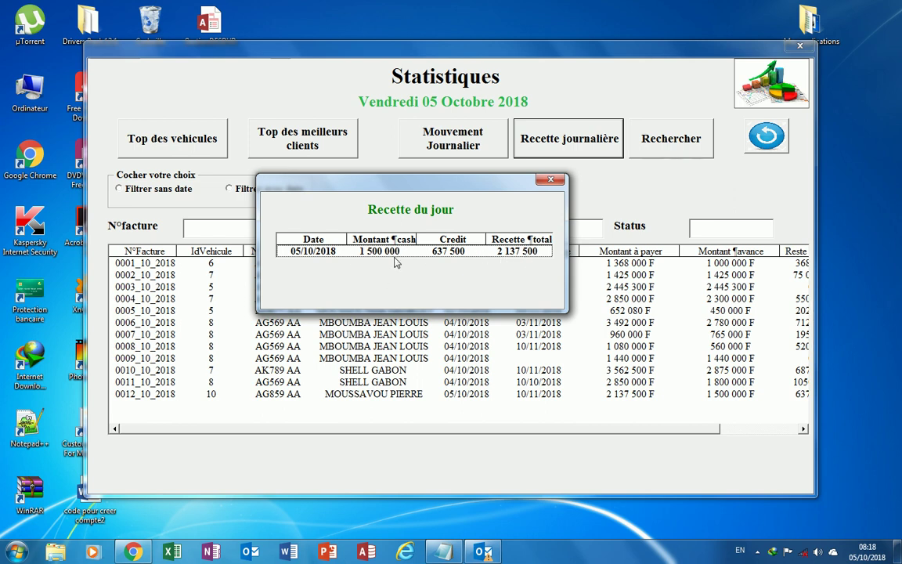
click(498, 162)
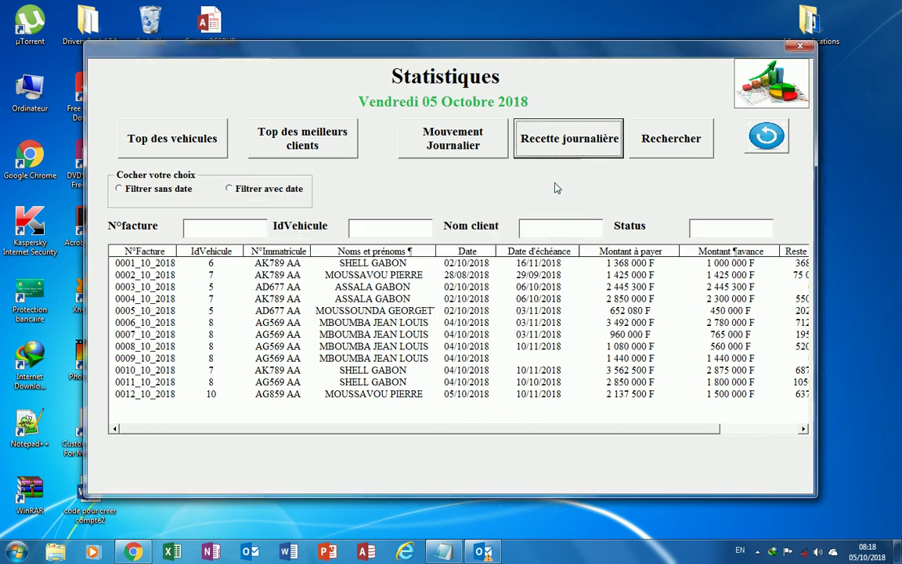
click(483, 147)
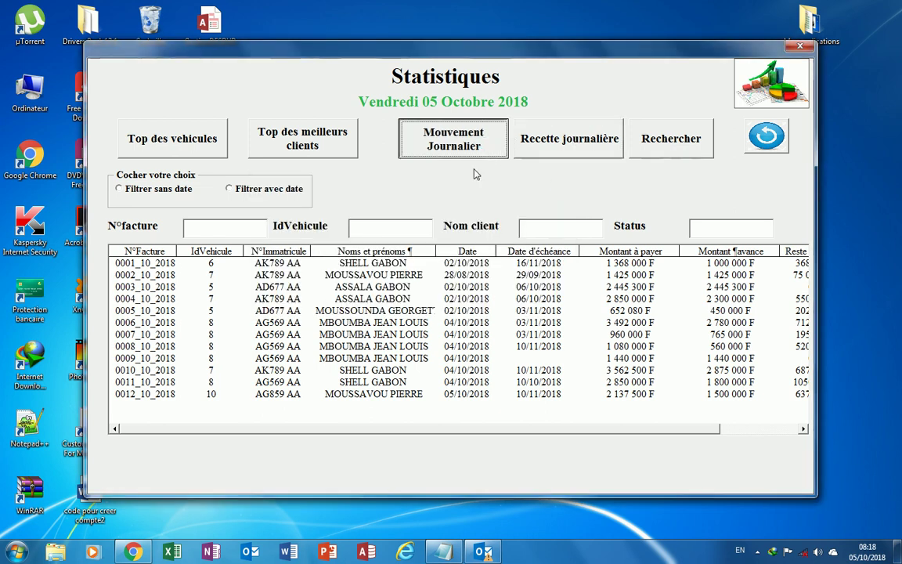
click(377, 264)
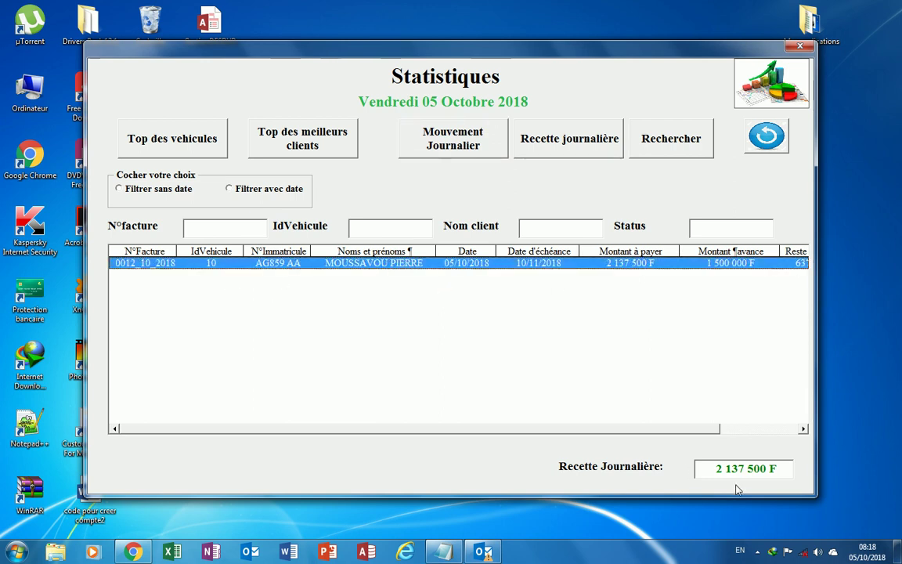
click(763, 138)
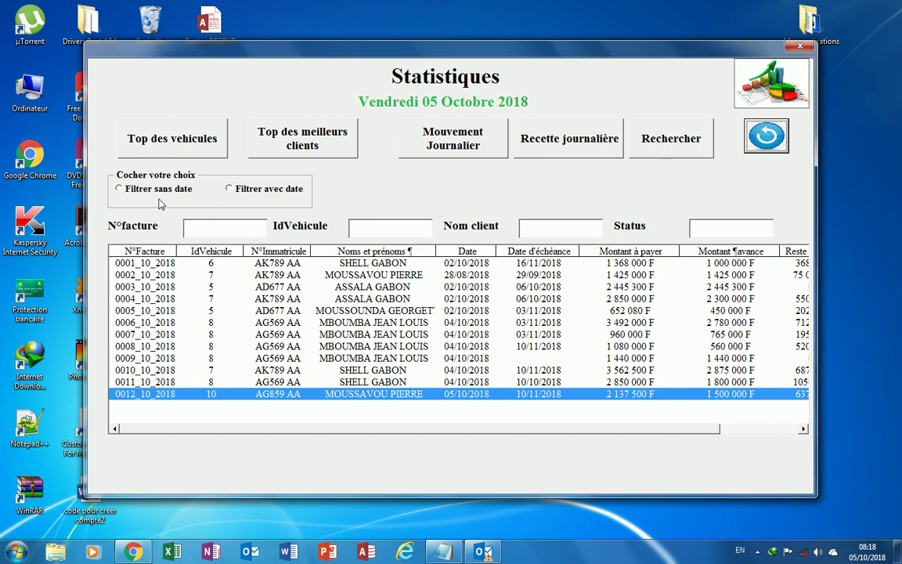
Search invoices dated 01/10/2018 to 04/10/2018, then reload the full twelve-invoice list.
click(229, 189)
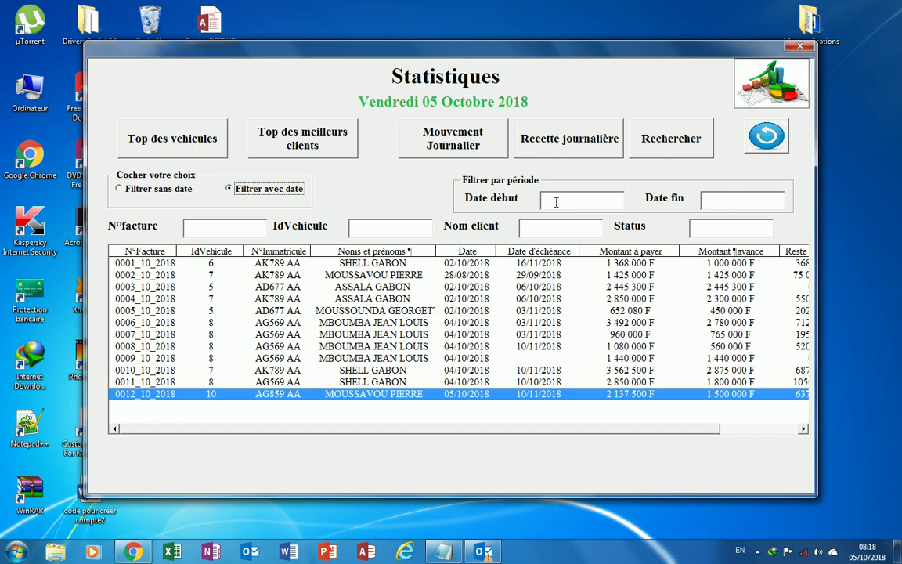
click(556, 202)
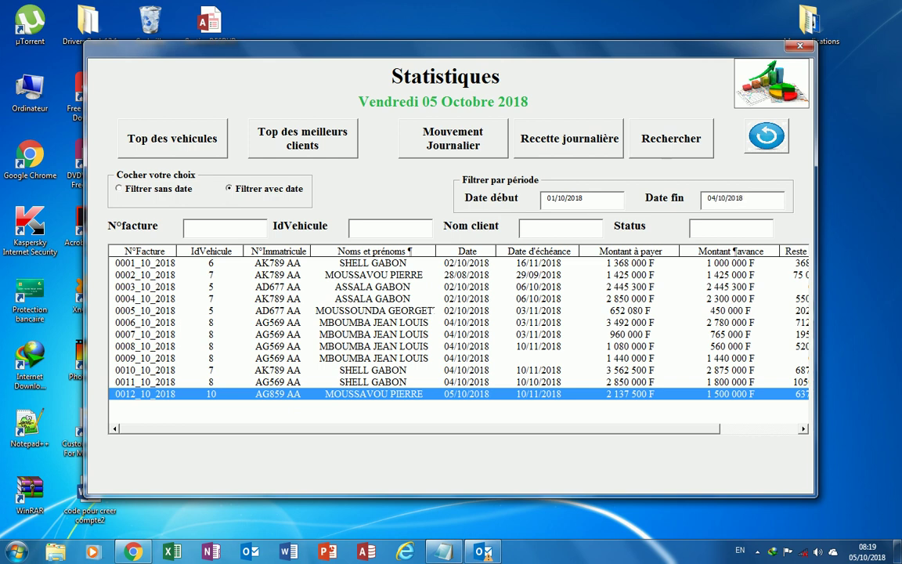
click(656, 141)
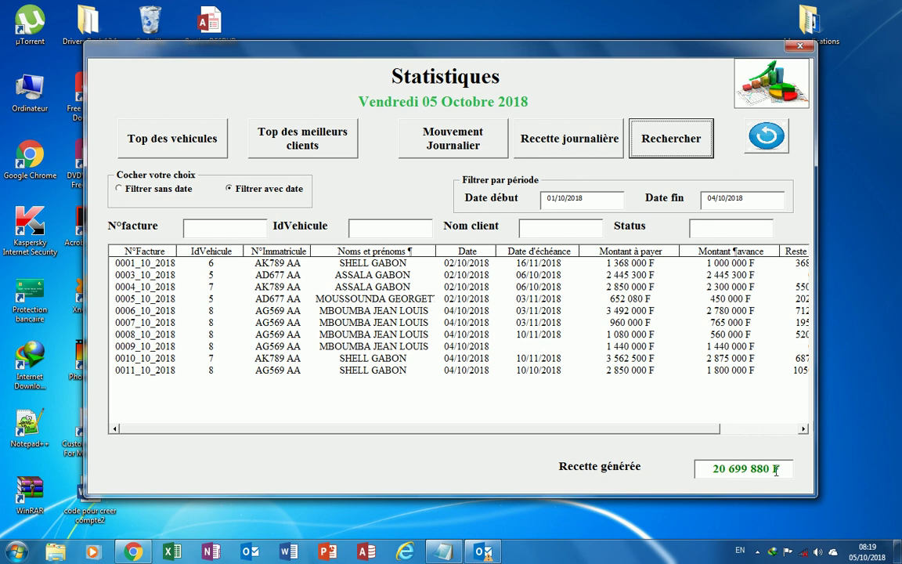
click(772, 137)
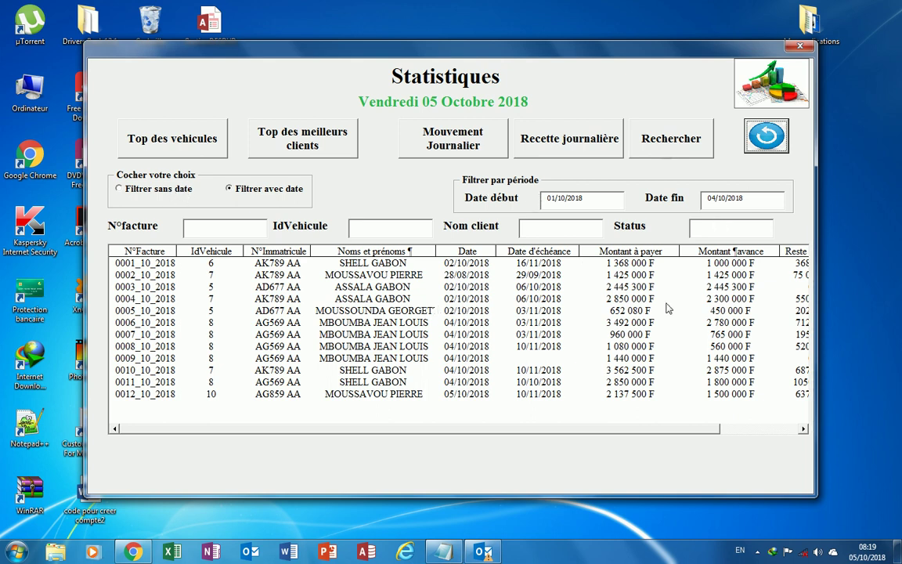
Search for status 'A relancer' (one invoice, 1 425 000 F), then clear filters to list all 12.
click(803, 429)
click(804, 429)
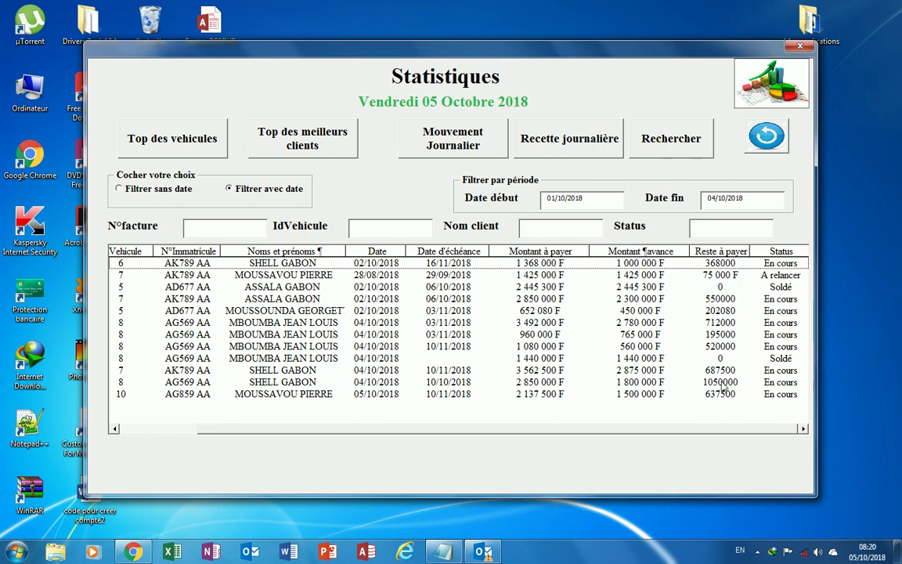
click(705, 228)
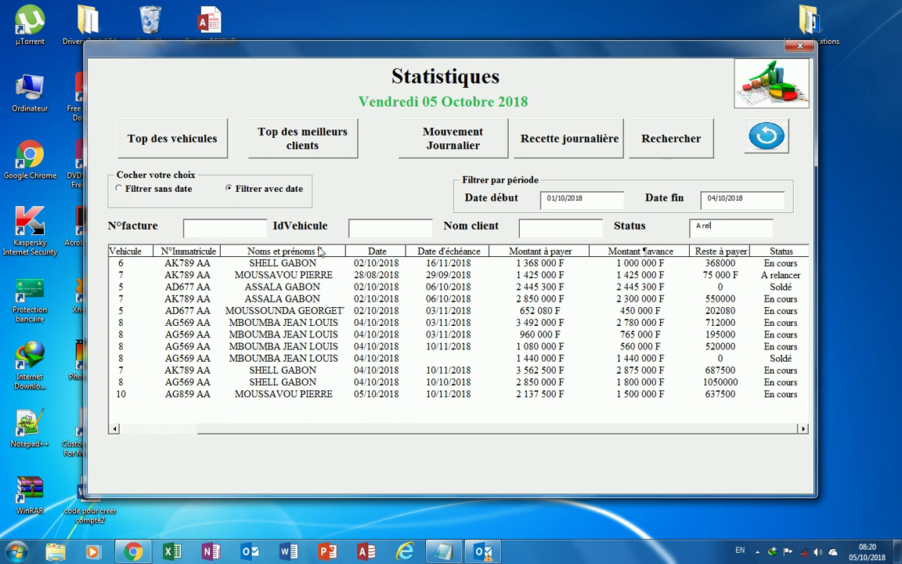
click(119, 190)
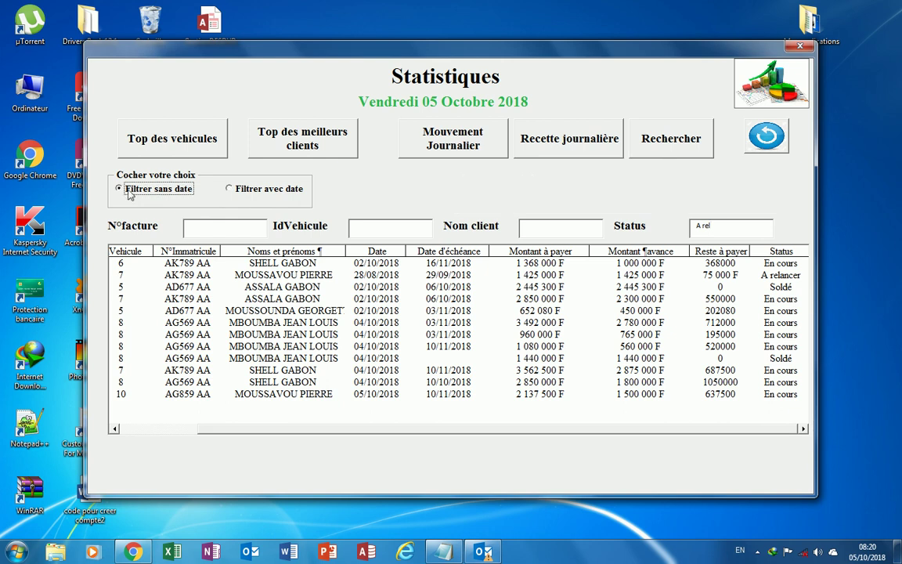
click(680, 150)
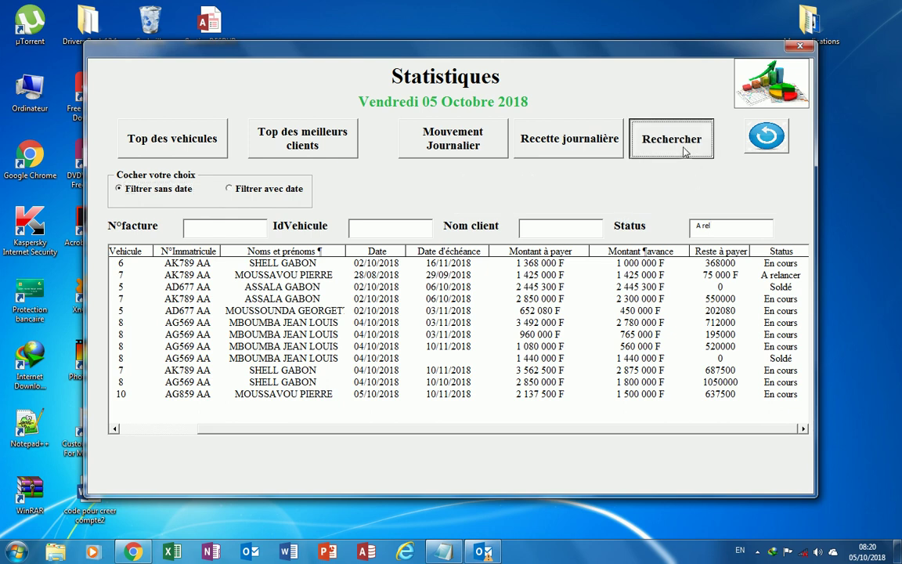
click(803, 428)
click(802, 429)
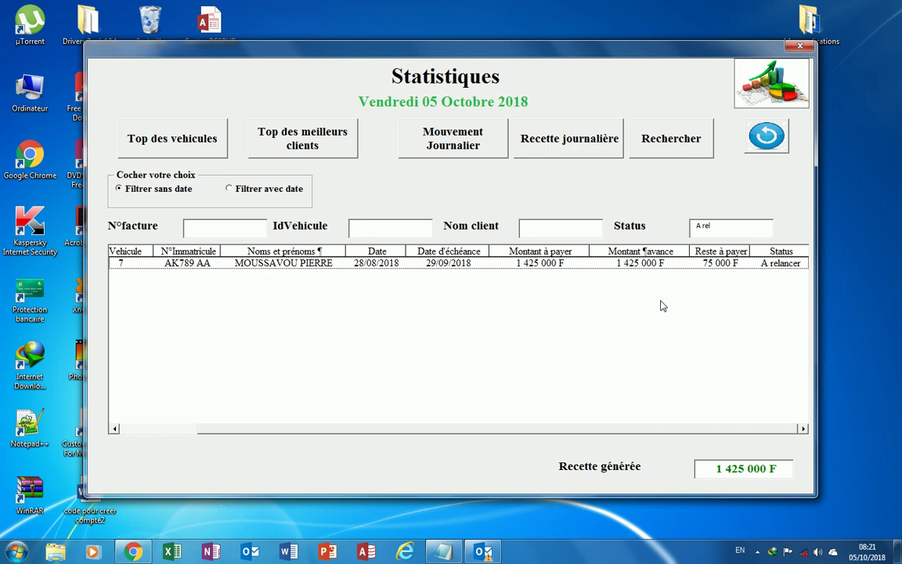
click(767, 137)
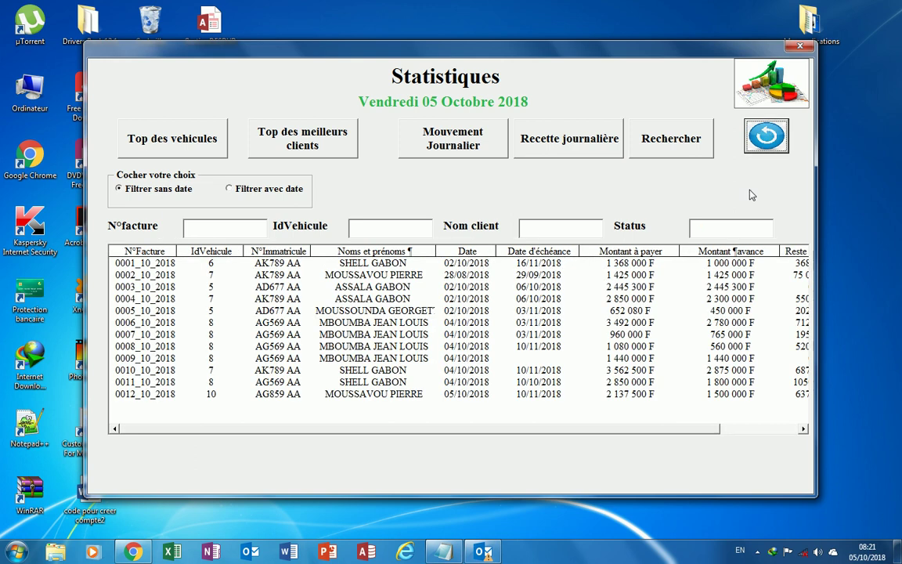
click(804, 429)
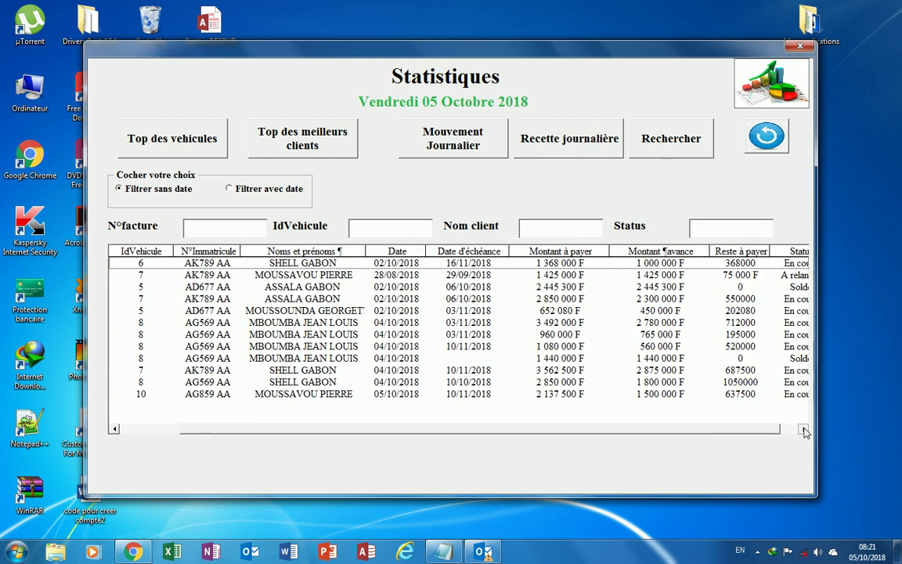
click(803, 429)
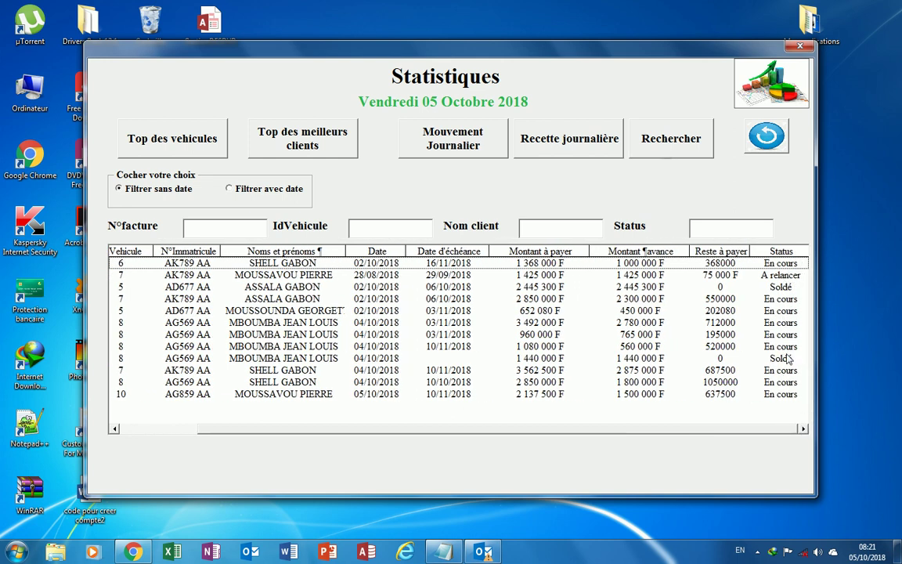
click(219, 225)
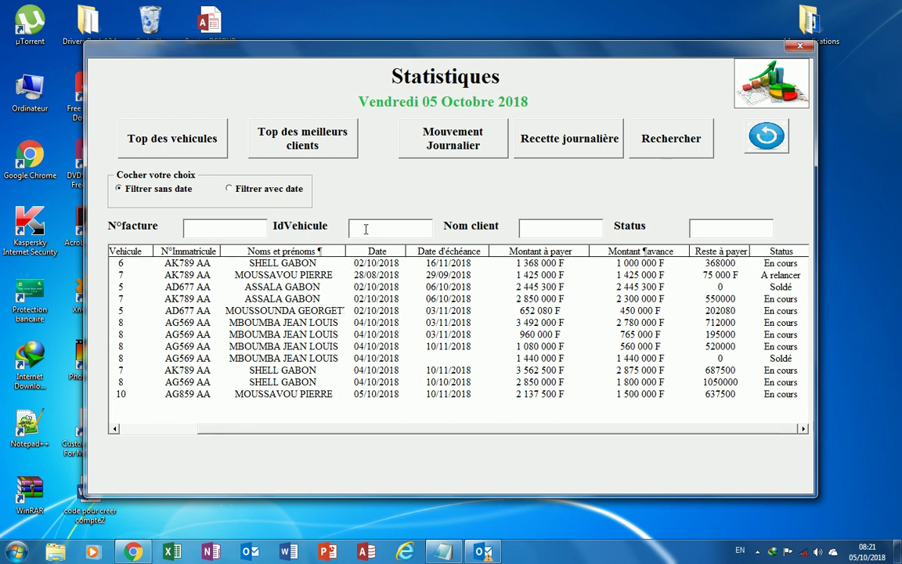
click(539, 225)
text(she)
click(675, 145)
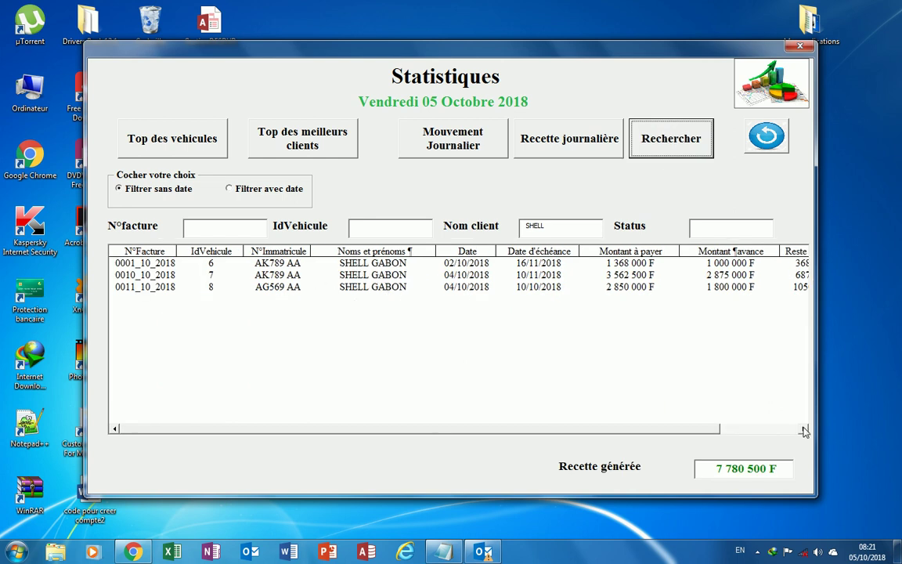
click(805, 430)
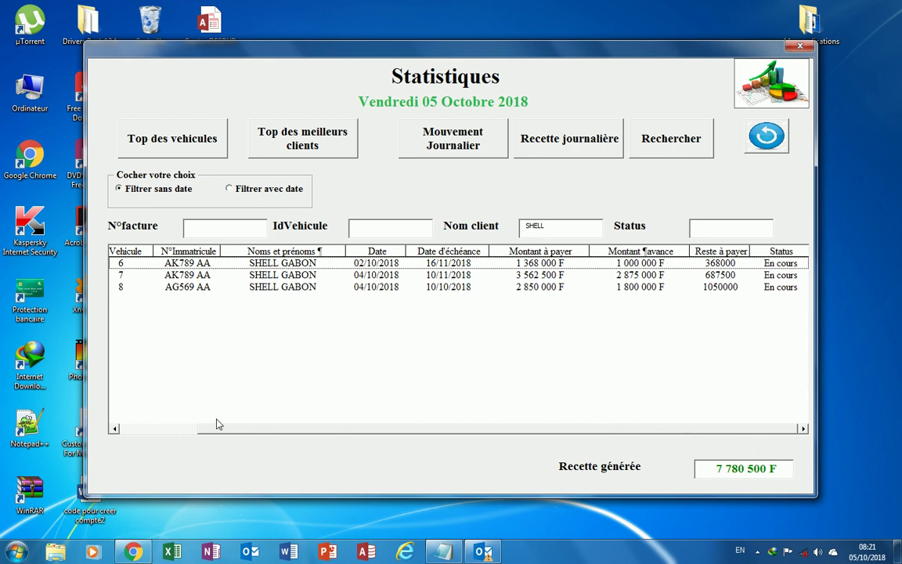
click(115, 430)
click(115, 430)
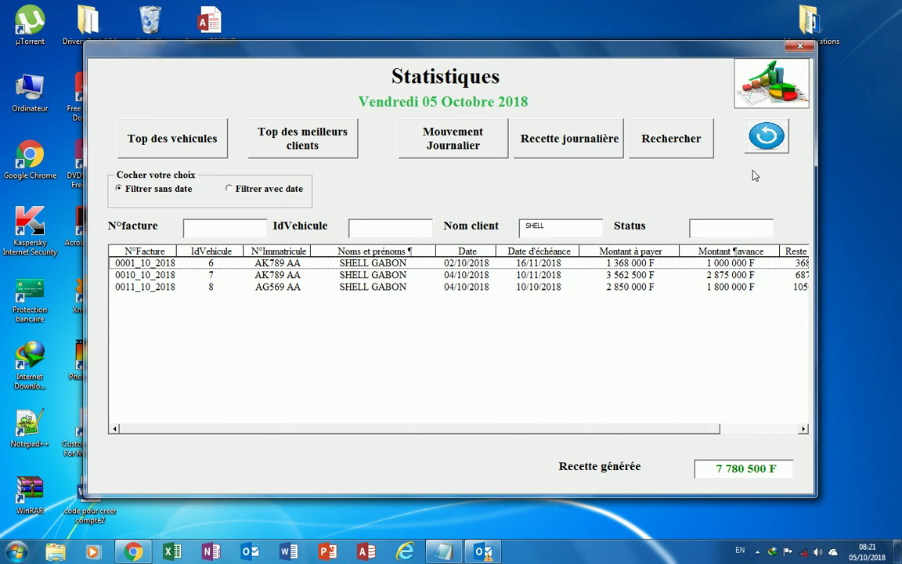
click(768, 136)
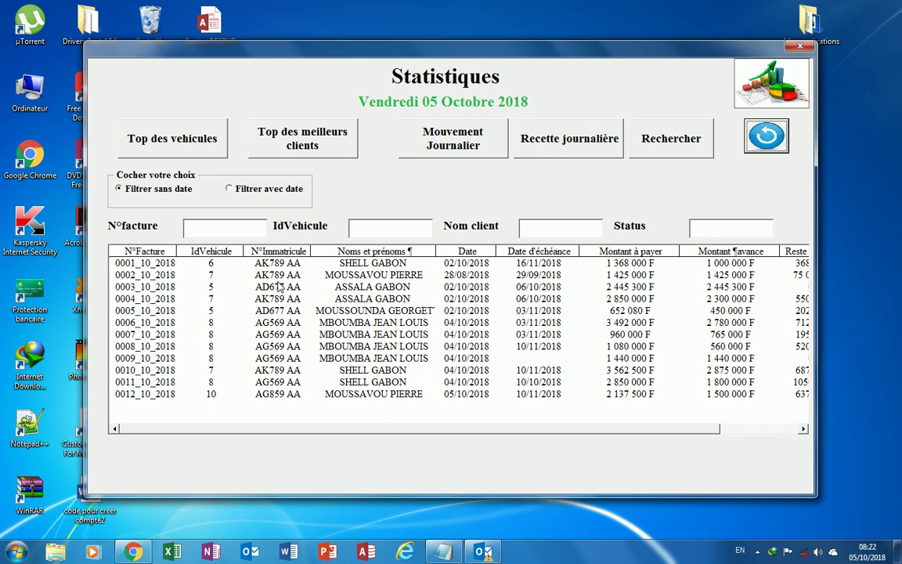
Open Gestion des charges, view all expenses, then close the list leaving expense 3 dated 05/10/2018.
click(799, 47)
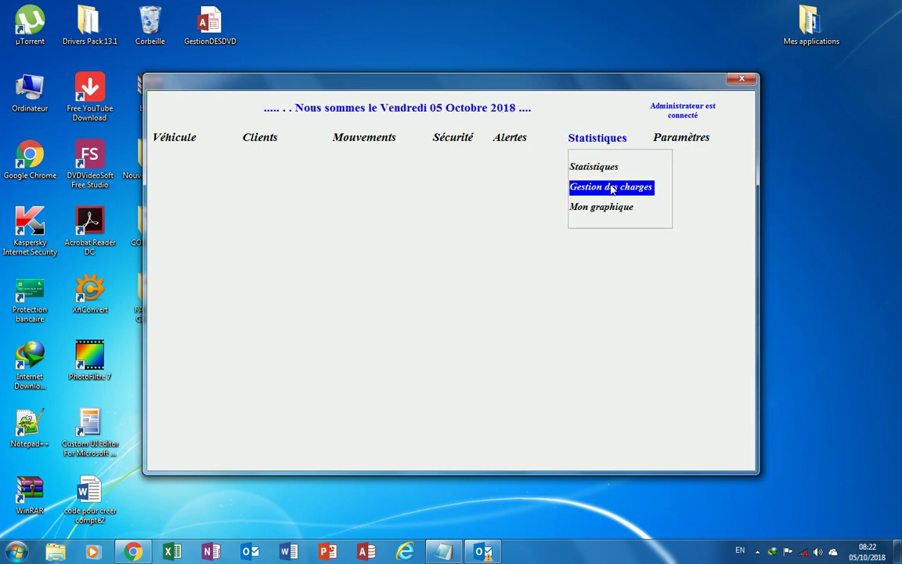
click(612, 188)
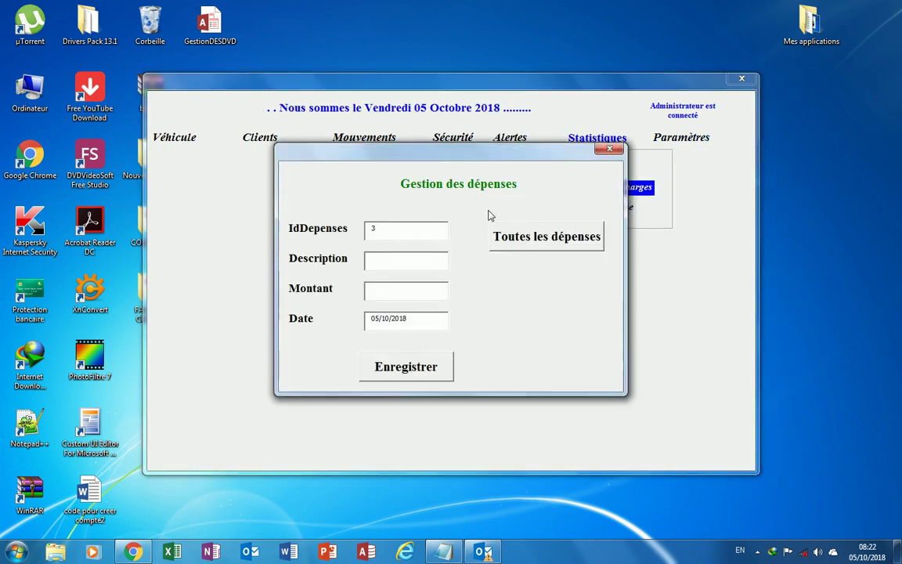
drag(459, 159, 381, 193)
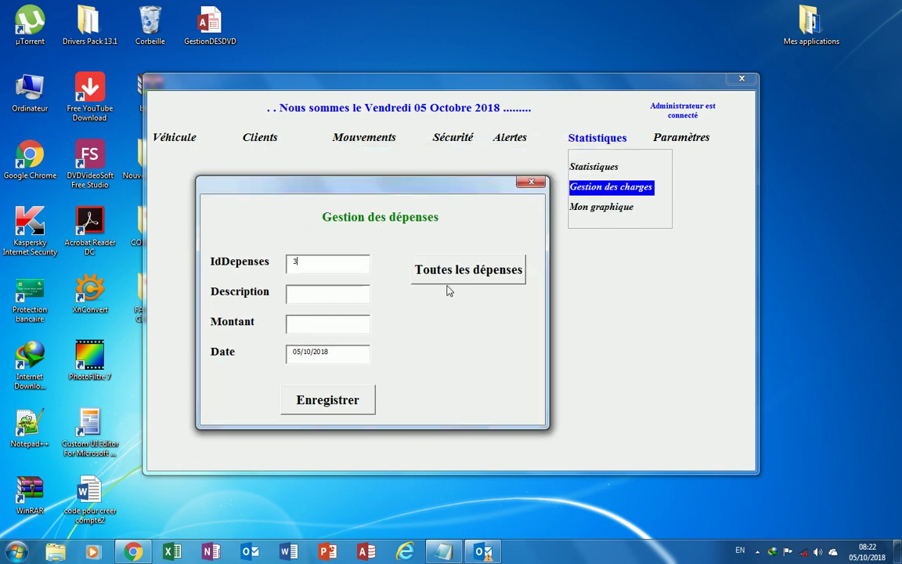
click(500, 276)
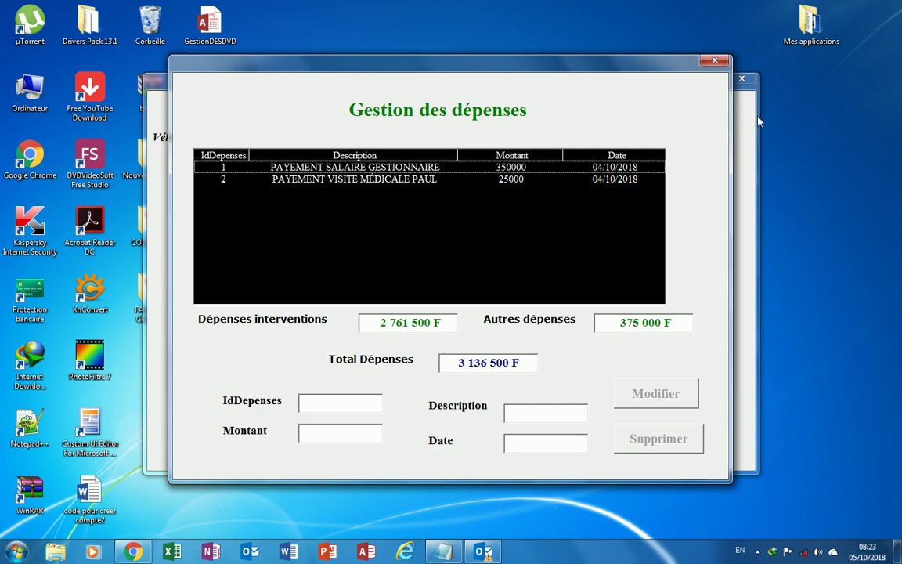
click(376, 180)
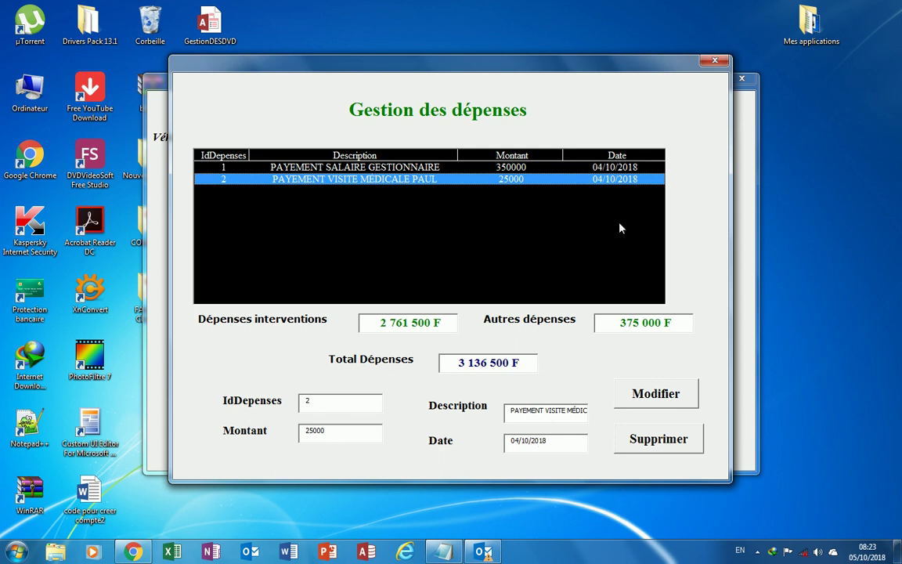
click(714, 60)
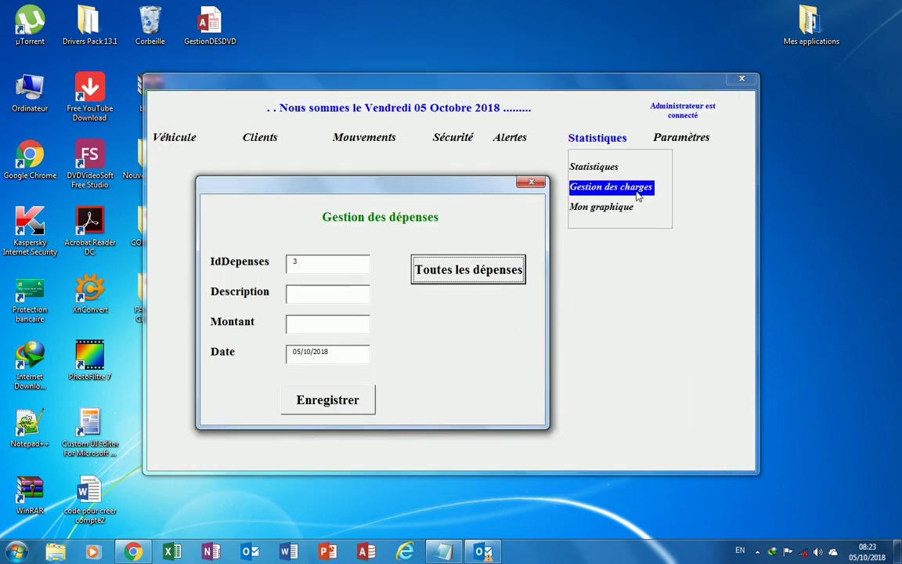
Save expense 3 'PAYEMENT VISITE TECHNIQUE' for 1850000 and acknowledge the confirmation.
drag(405, 186, 451, 171)
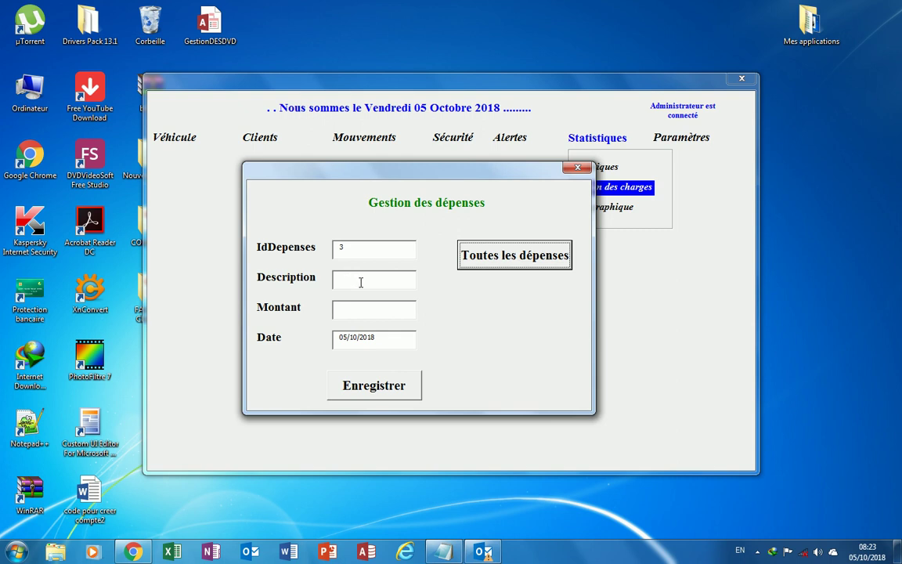
click(361, 282)
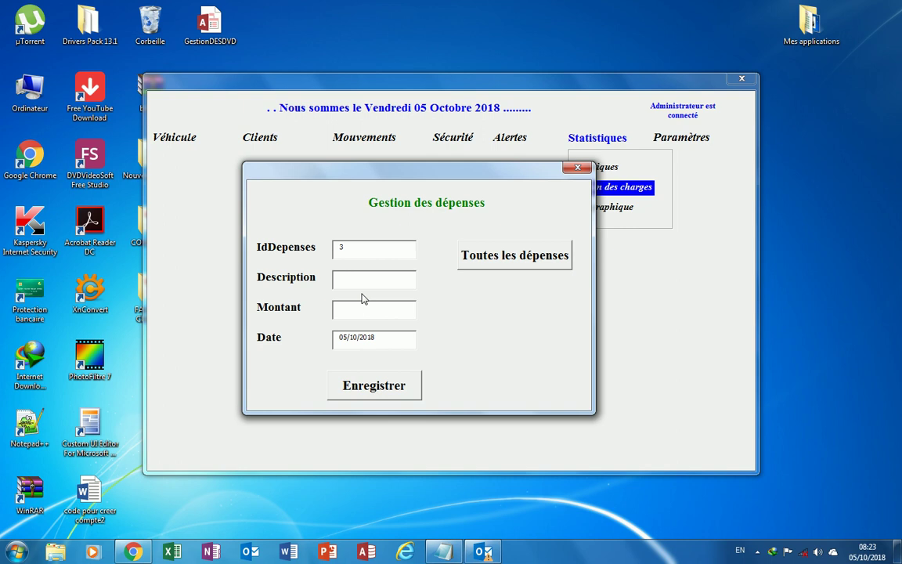
text(PAYEMENT)
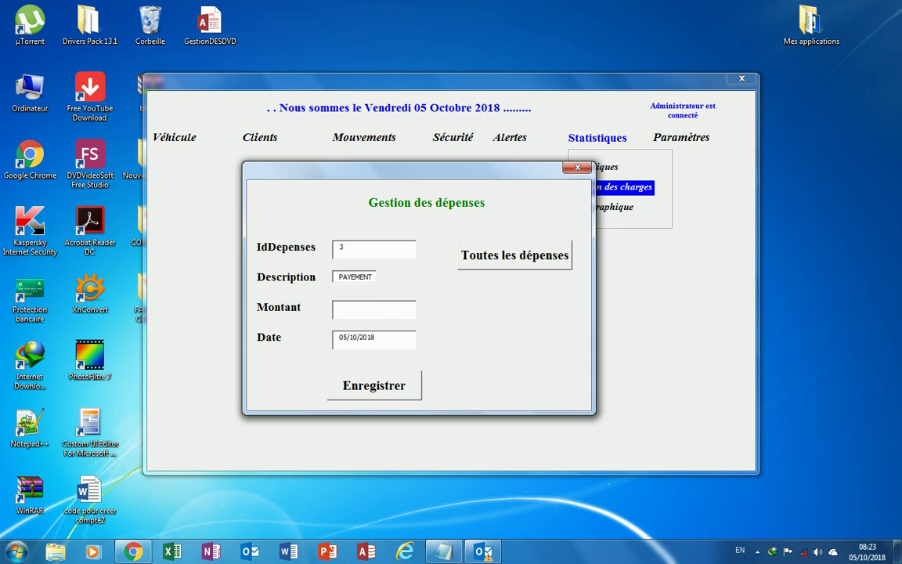
text(SITE TECHNIQUE)
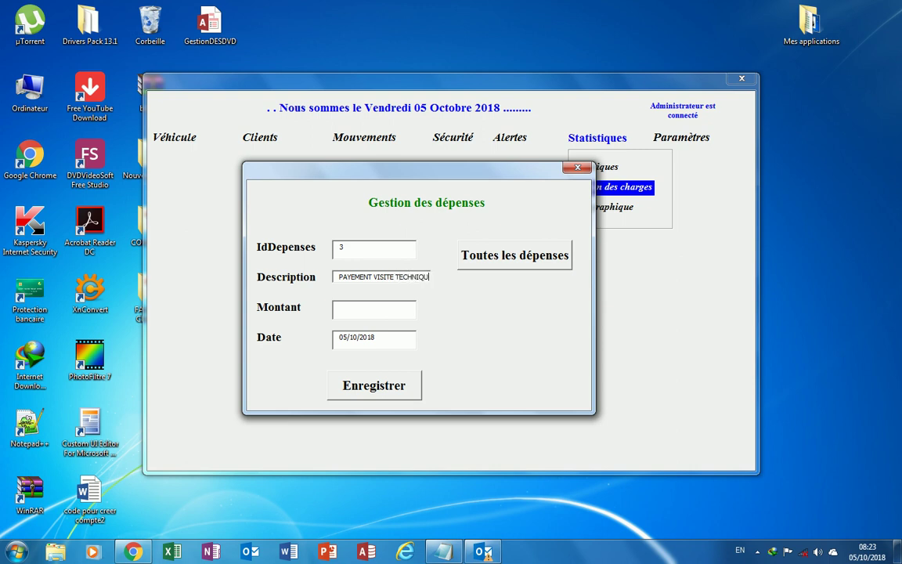
click(374, 311)
text(1850000)
click(390, 397)
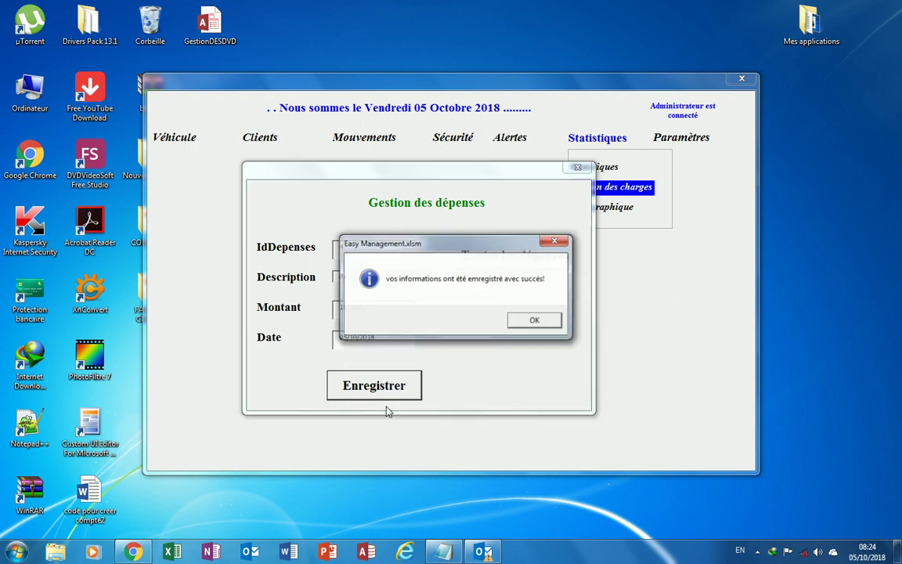
click(540, 322)
Verify the new expense in the full expense list, then close both expense windows.
click(518, 257)
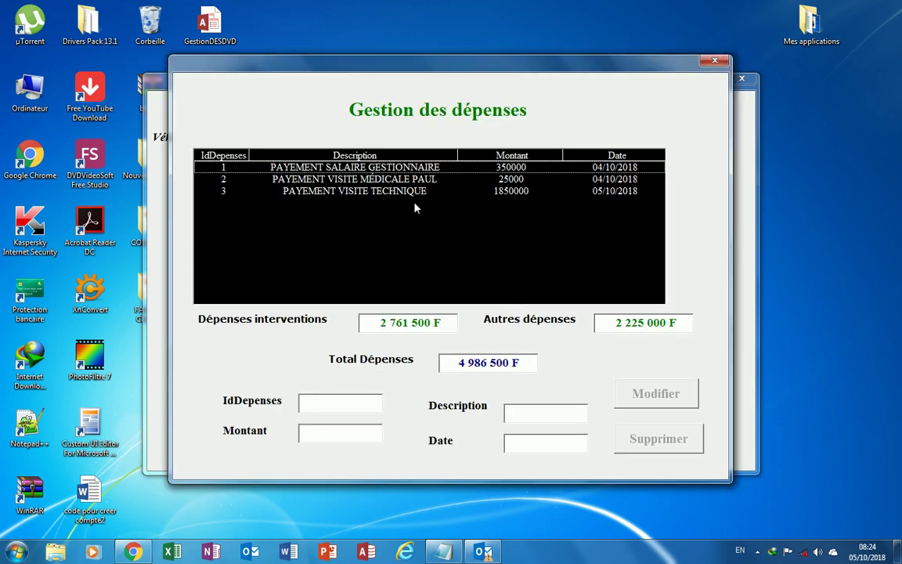
click(714, 62)
click(579, 169)
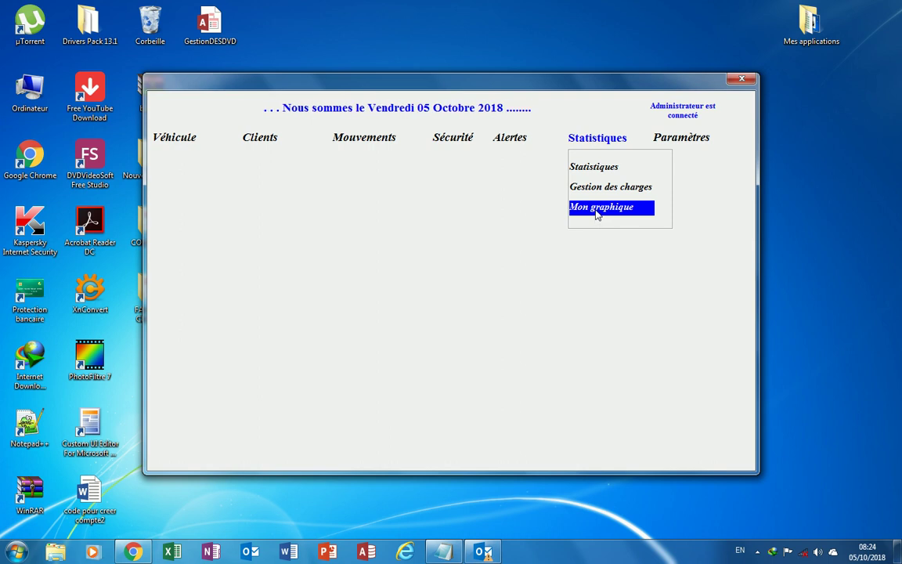
Draw the Mon graphique chart for year 2018 with MonGraphe and reposition the chart window.
click(597, 215)
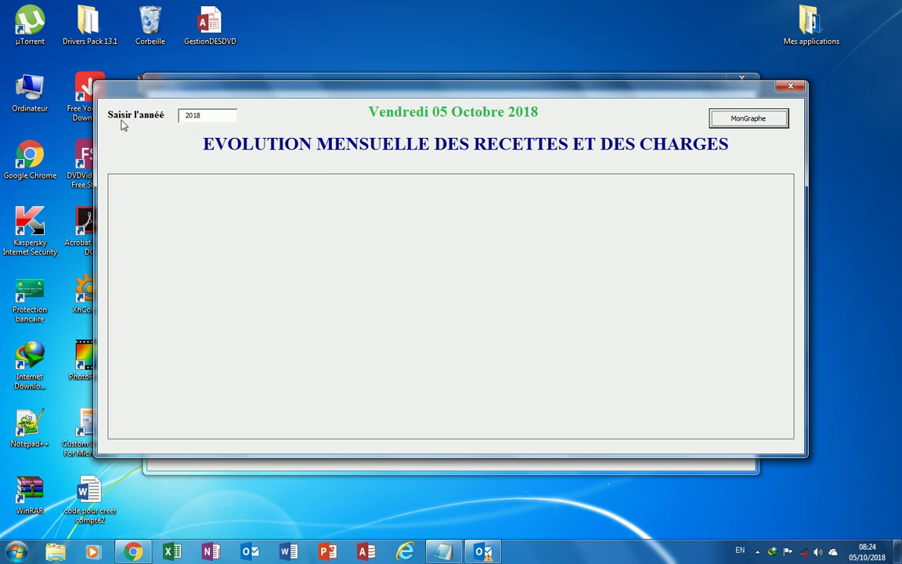
click(206, 115)
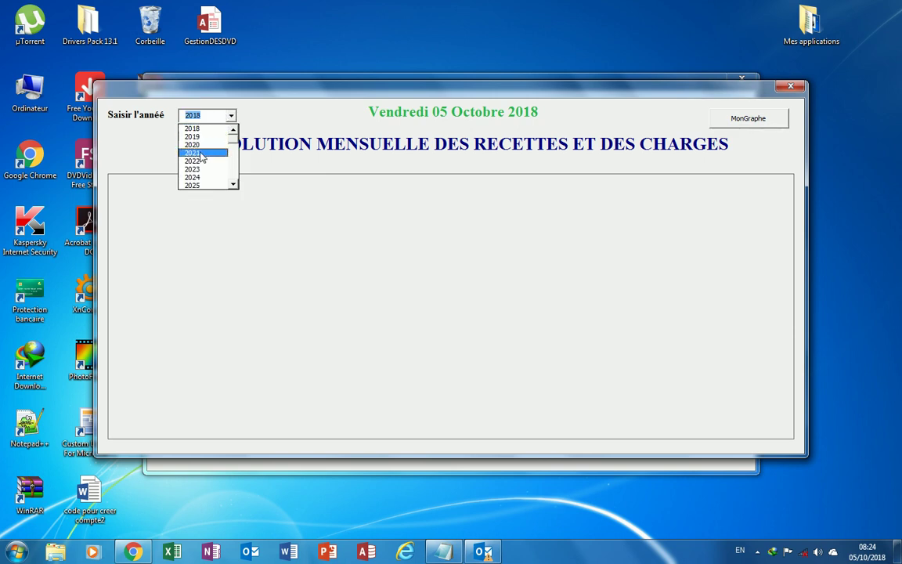
click(231, 116)
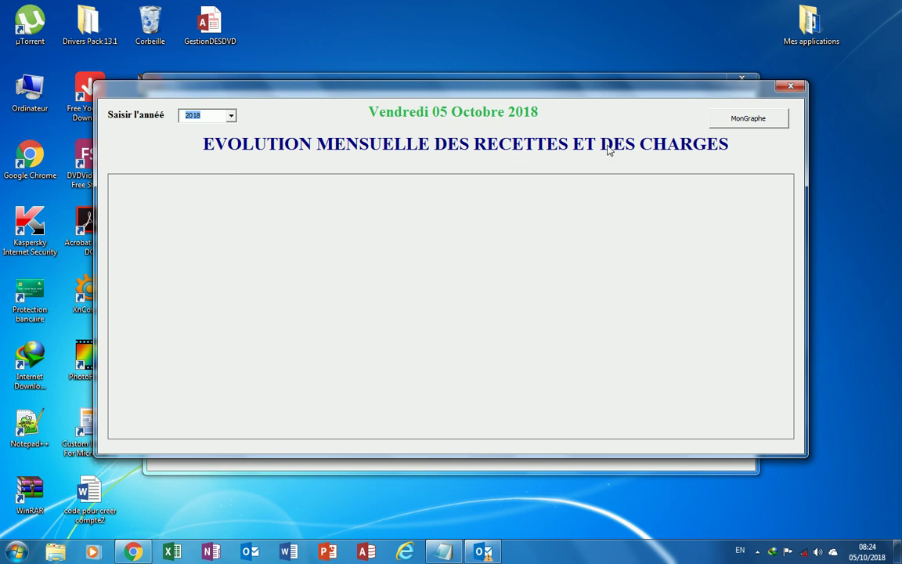
click(748, 118)
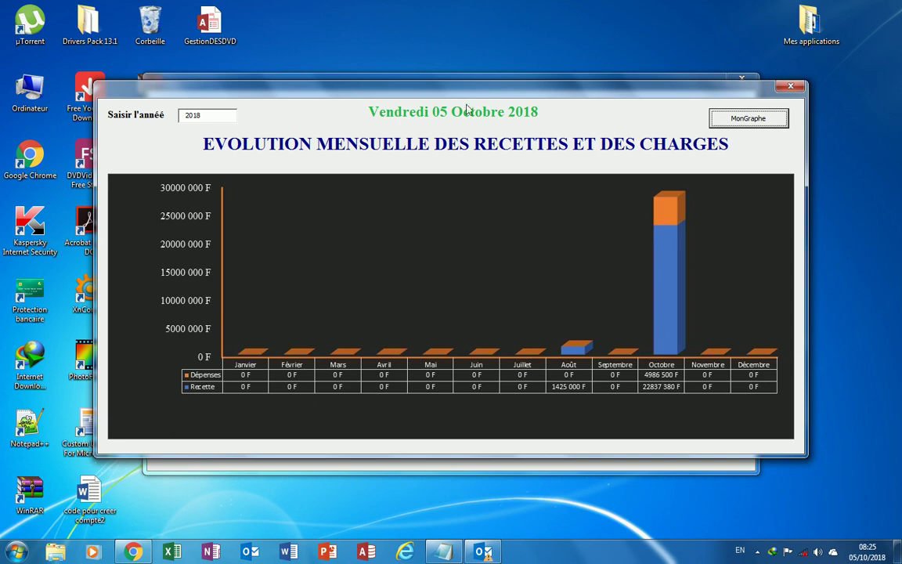
drag(461, 92, 417, 75)
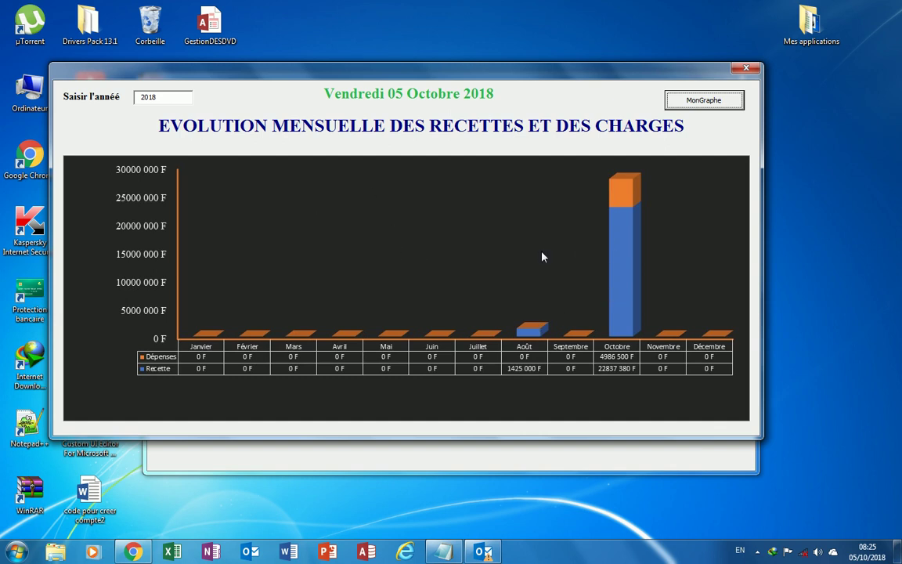
Show the monthly revenue and expenses chart for 2019, then for 2018, and close it.
click(163, 94)
click(166, 118)
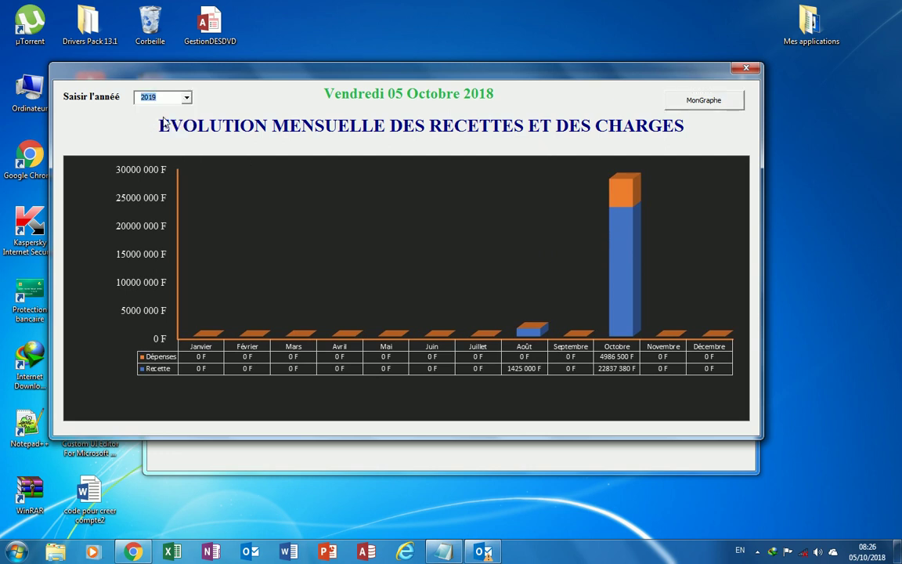
click(719, 105)
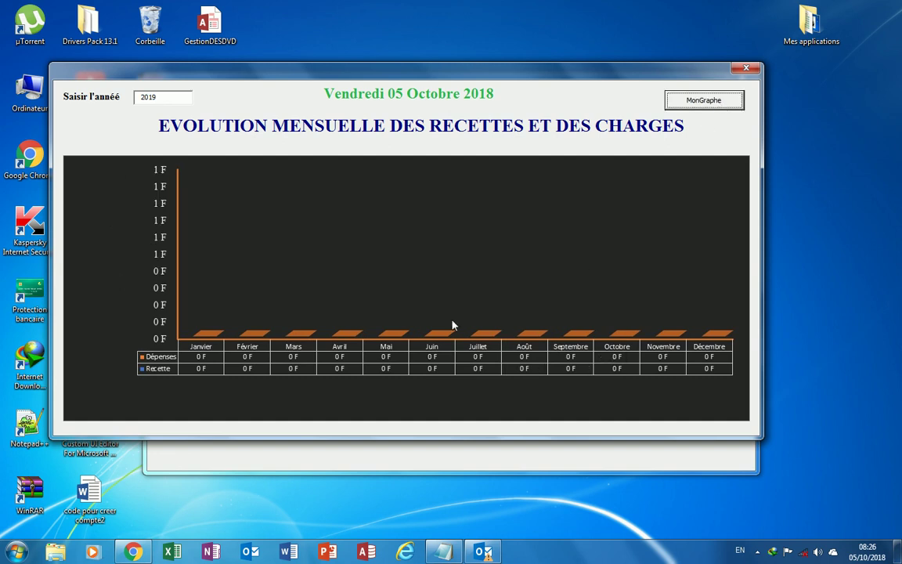
click(174, 97)
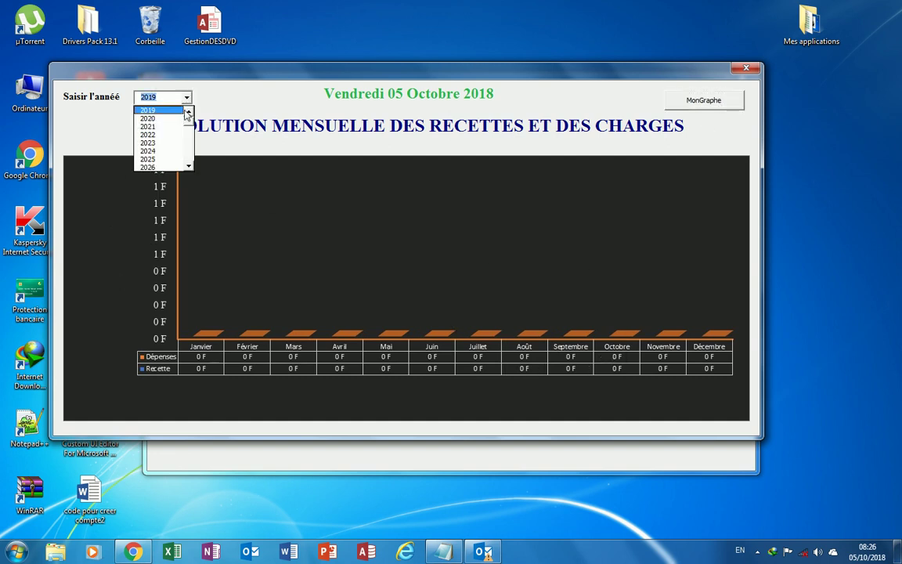
click(157, 110)
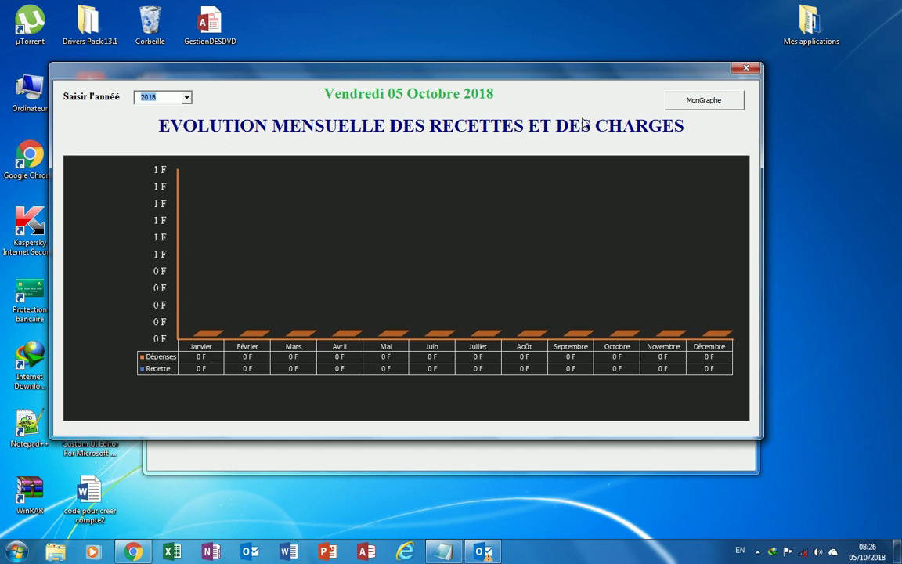
click(693, 103)
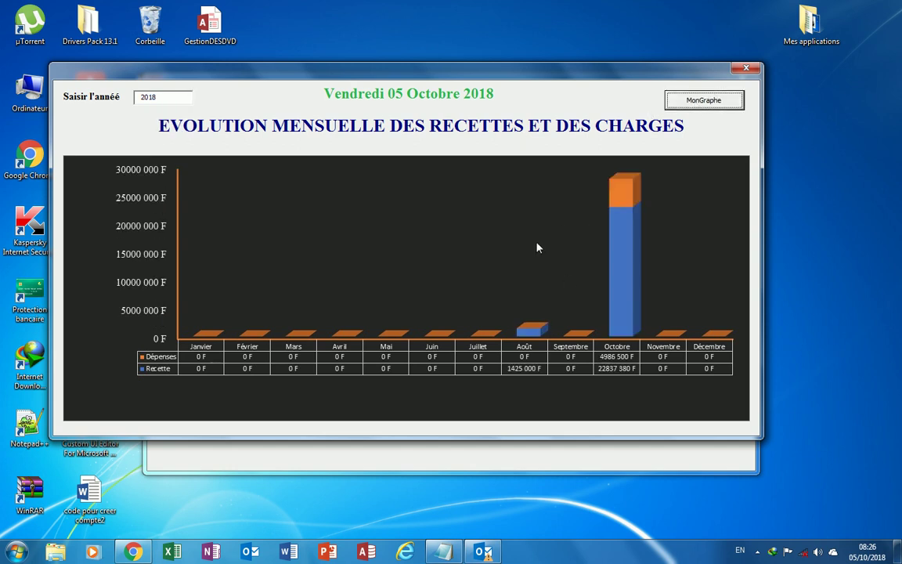
click(745, 68)
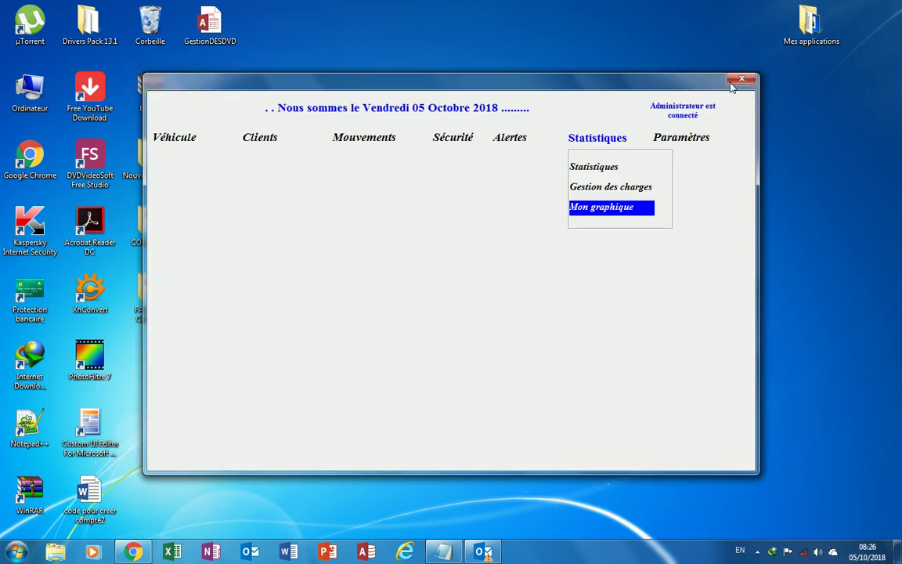
In the Paramètres backup folder dialog, try Sauvegarde Contrats then Sauvegarde Factures, and close without applying.
click(675, 137)
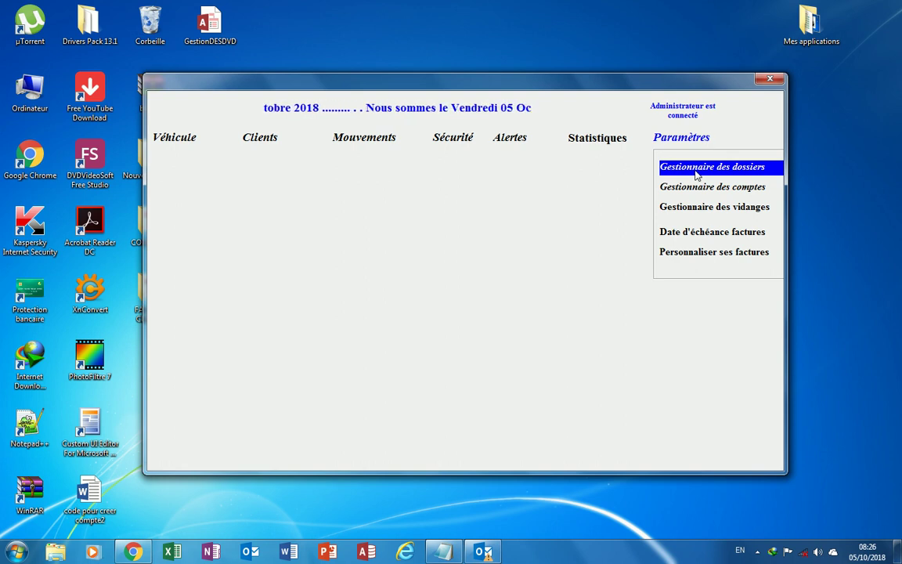
click(696, 174)
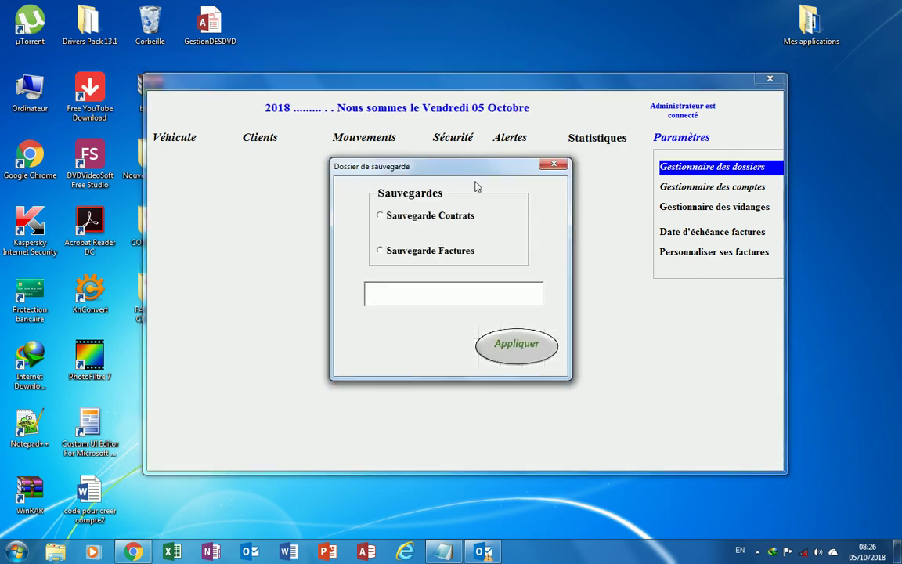
drag(393, 166, 304, 166)
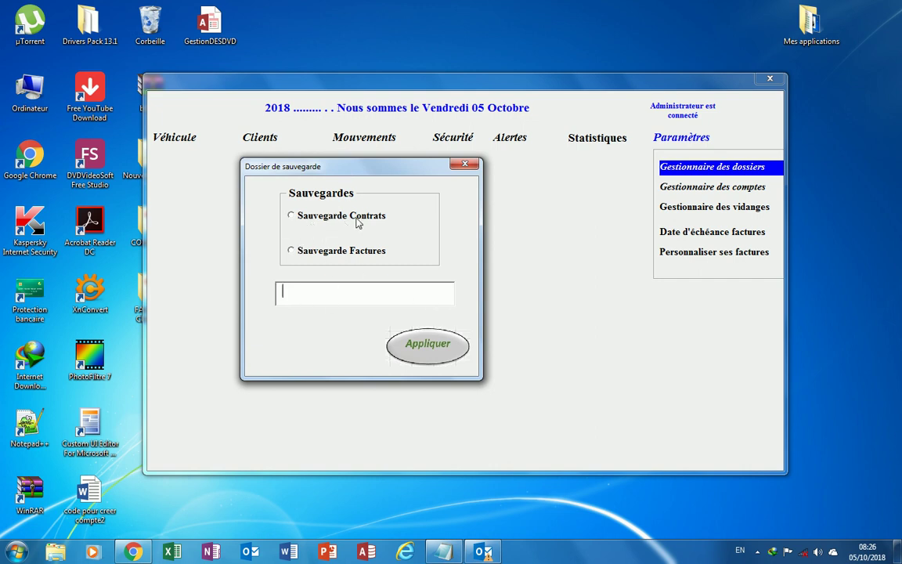
click(293, 216)
click(303, 294)
click(295, 256)
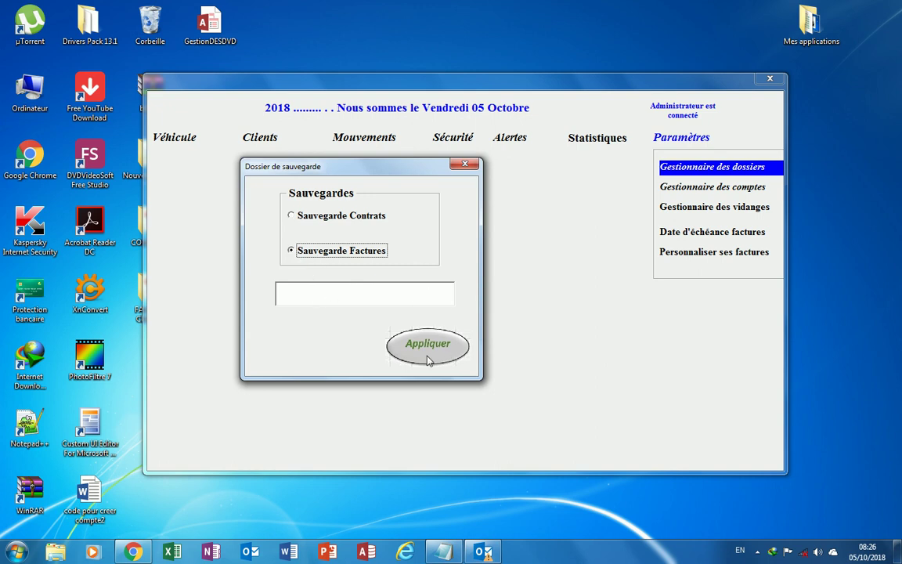
click(465, 166)
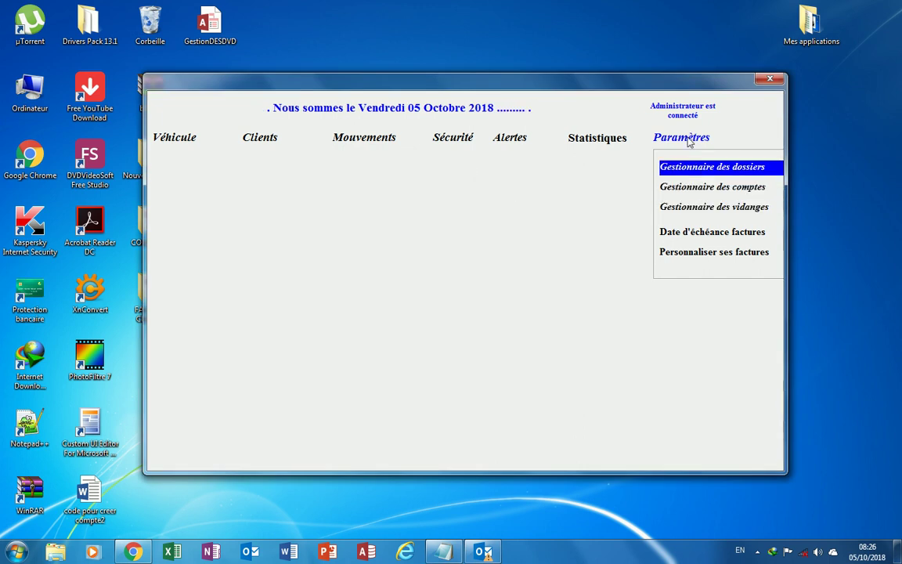
Add a new user account in Gestionnaire des comptes with the user's name, then close the dialog.
click(687, 188)
drag(465, 202, 433, 195)
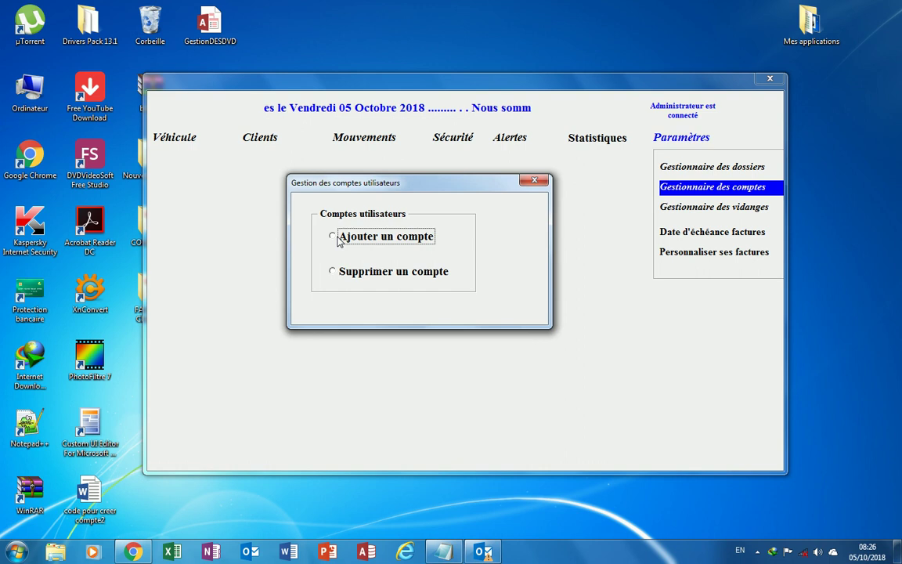
click(335, 237)
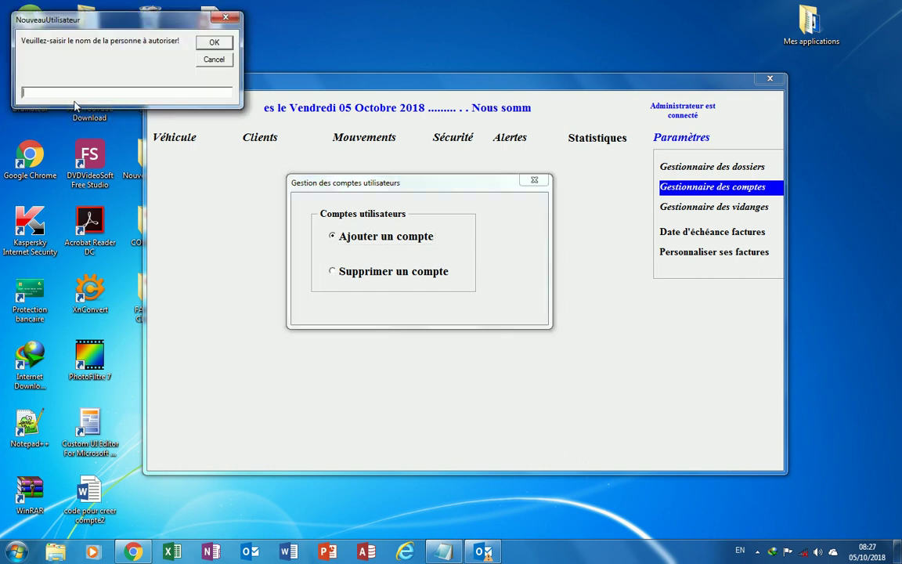
text(Paul)
click(213, 41)
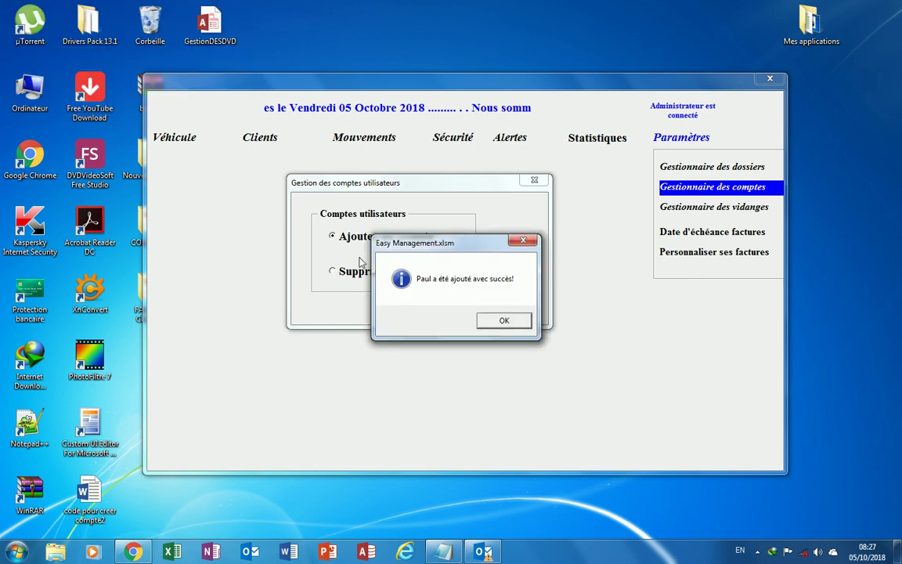
drag(480, 252, 449, 225)
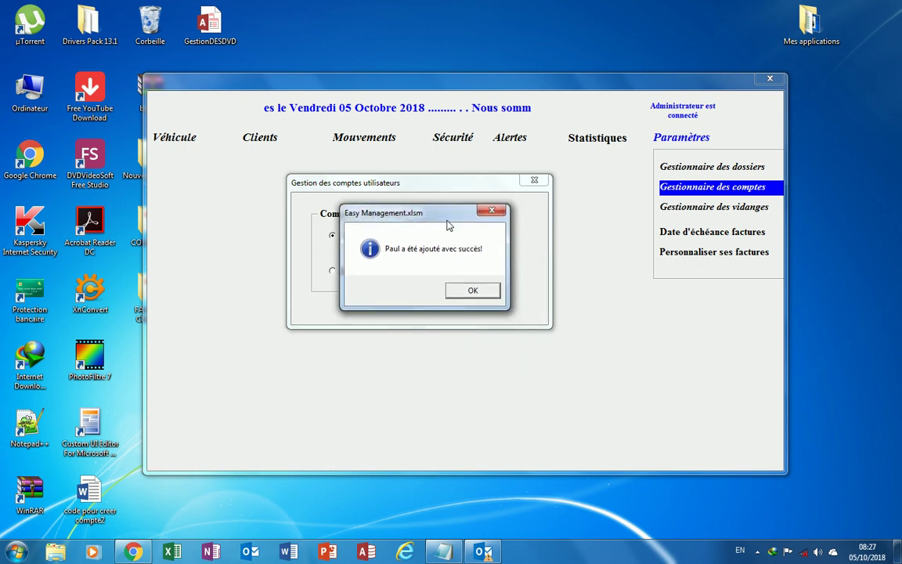
click(473, 290)
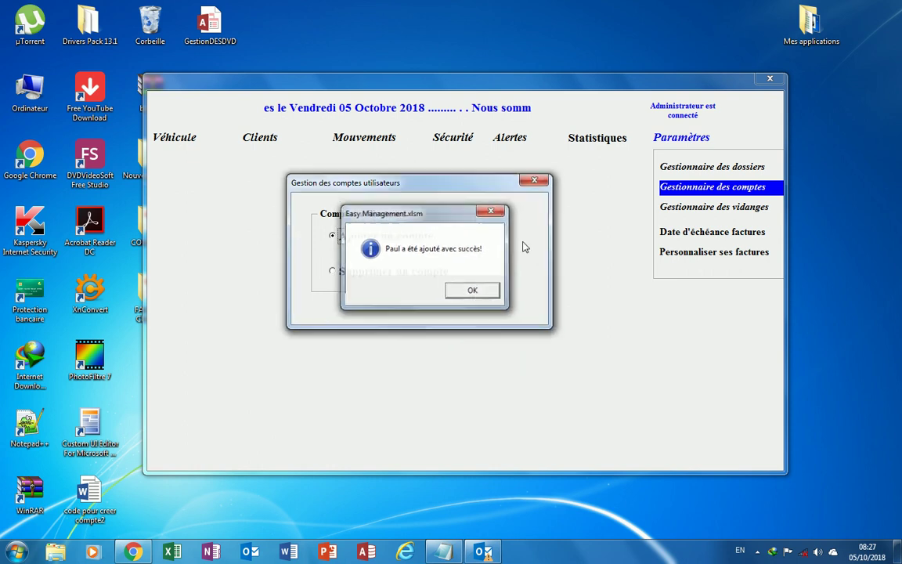
click(539, 183)
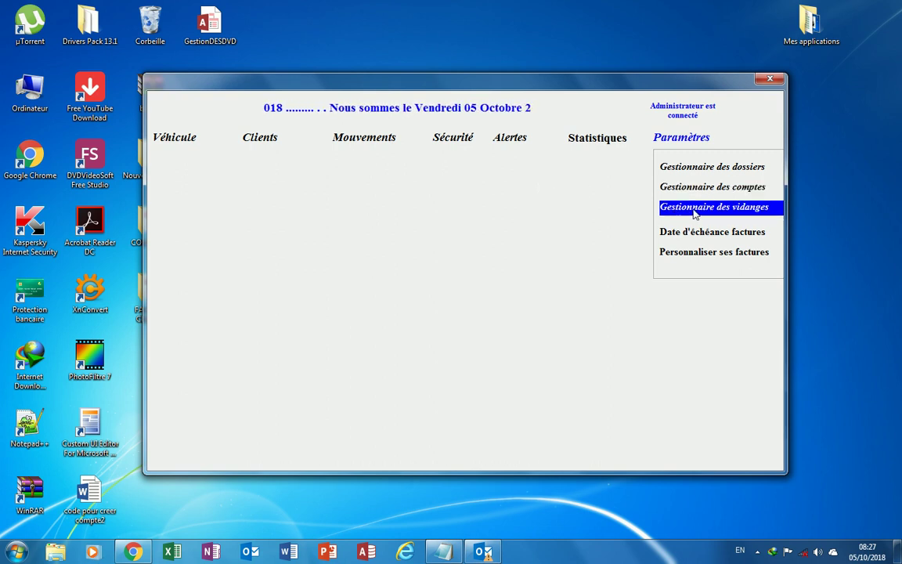
click(694, 210)
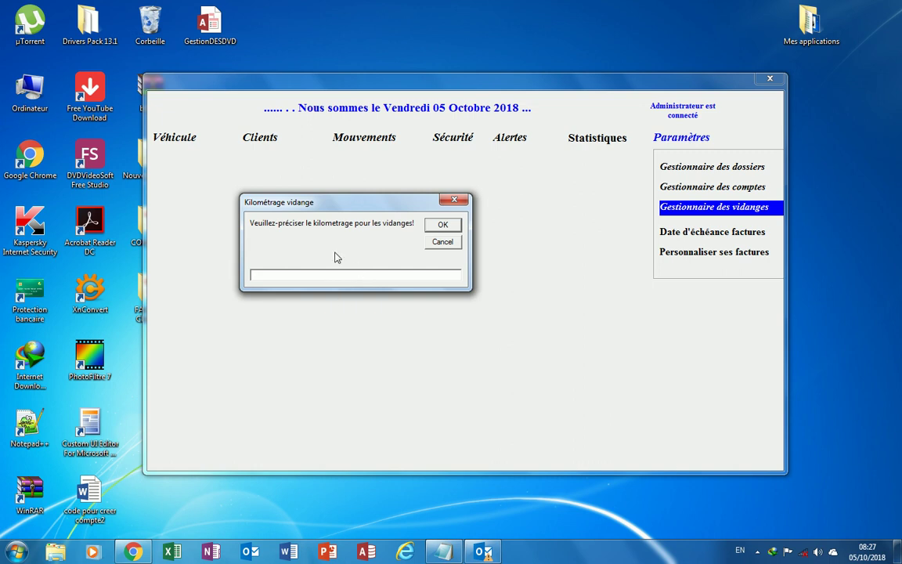
click(455, 201)
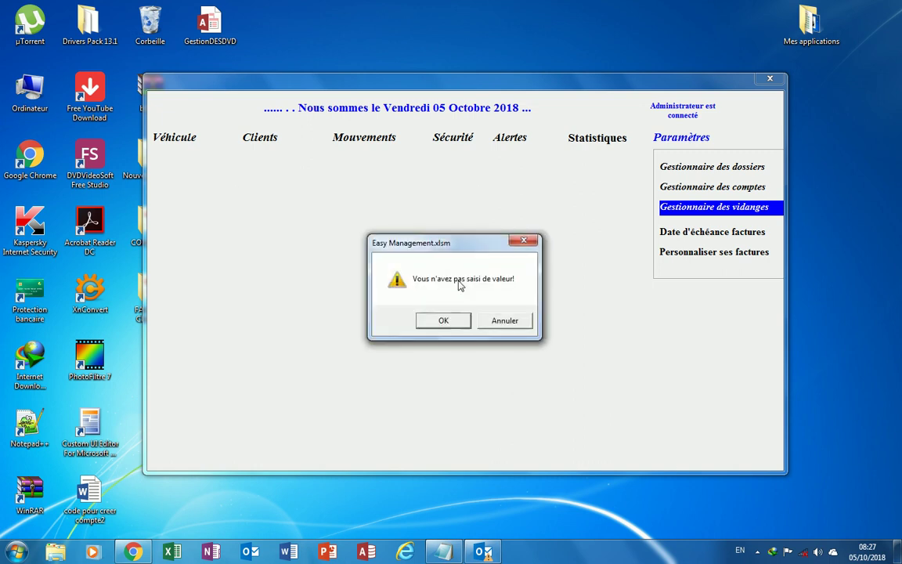
click(517, 243)
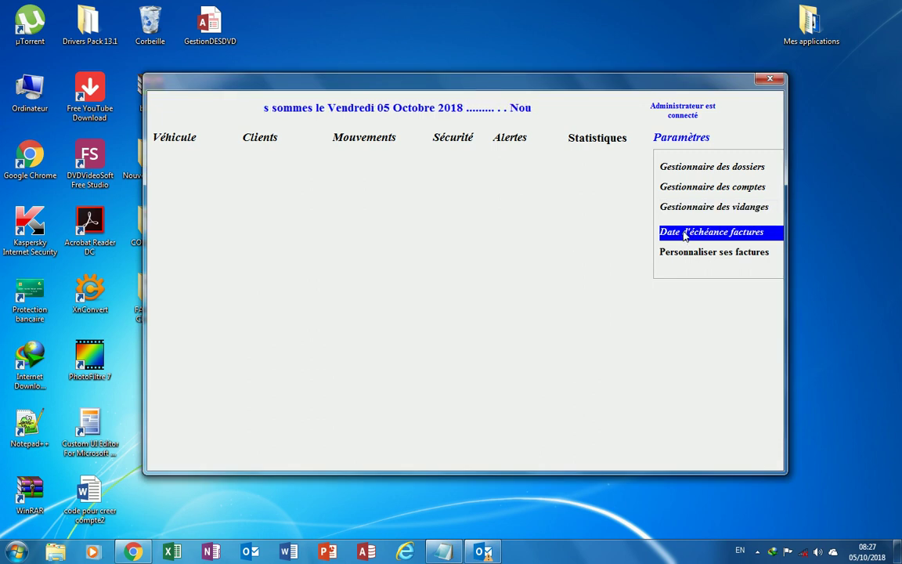
click(683, 235)
drag(458, 162, 406, 213)
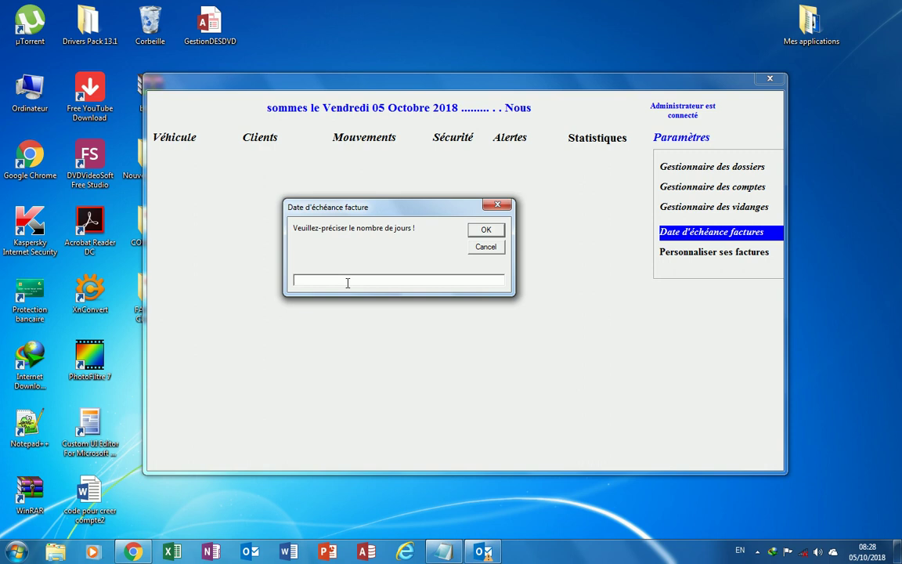
click(498, 204)
click(532, 240)
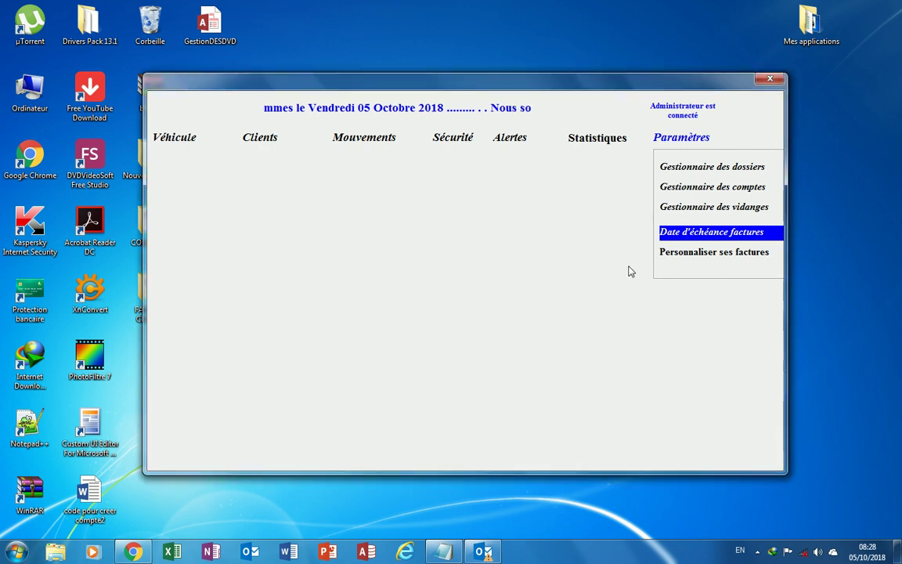
Open Personnaliser ses factures, choose Facture, and select the current company name text.
click(710, 257)
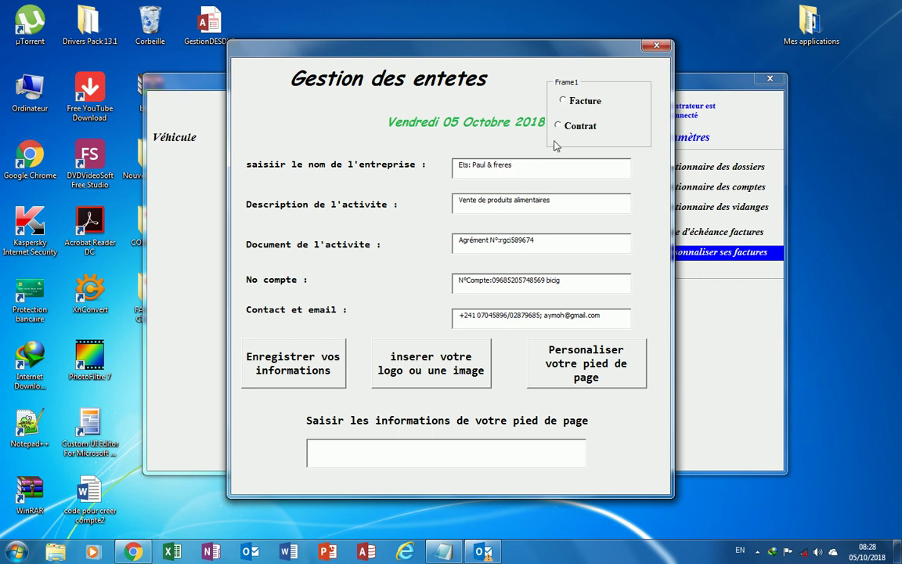
click(565, 100)
drag(519, 166, 461, 173)
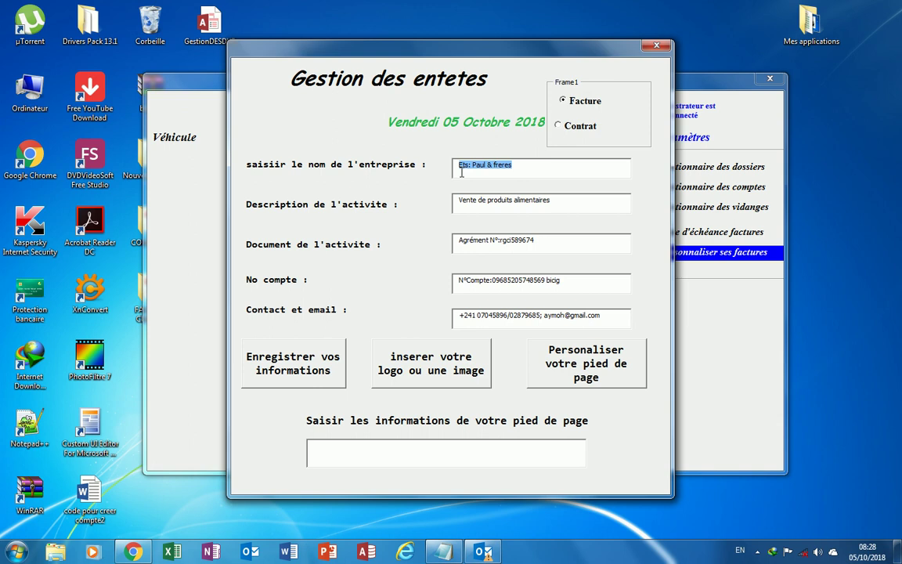
Set the company name to 'Entreprise KLB : CRéATION D'applications de bureau basée sur ecxel'.
text(Entrep)
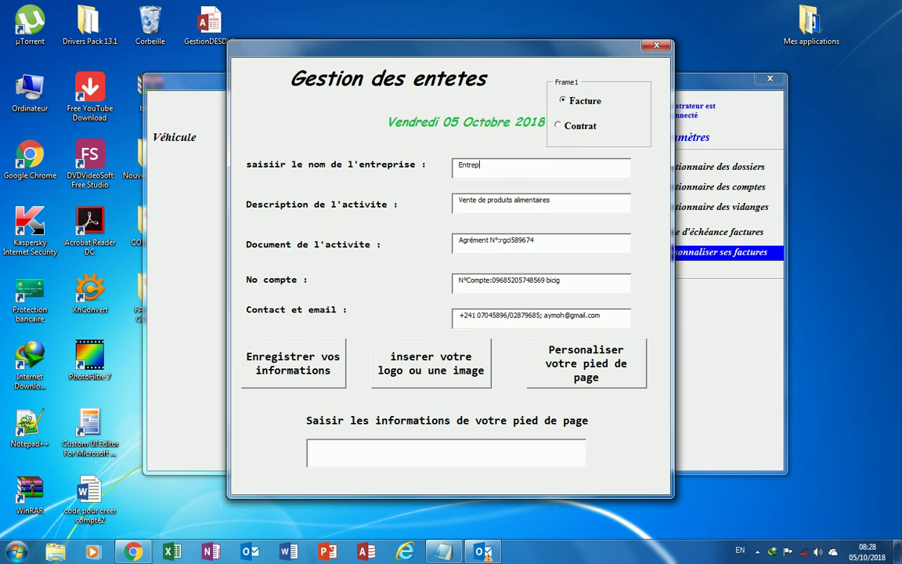
text(rise KLB : CRéATION D'application)
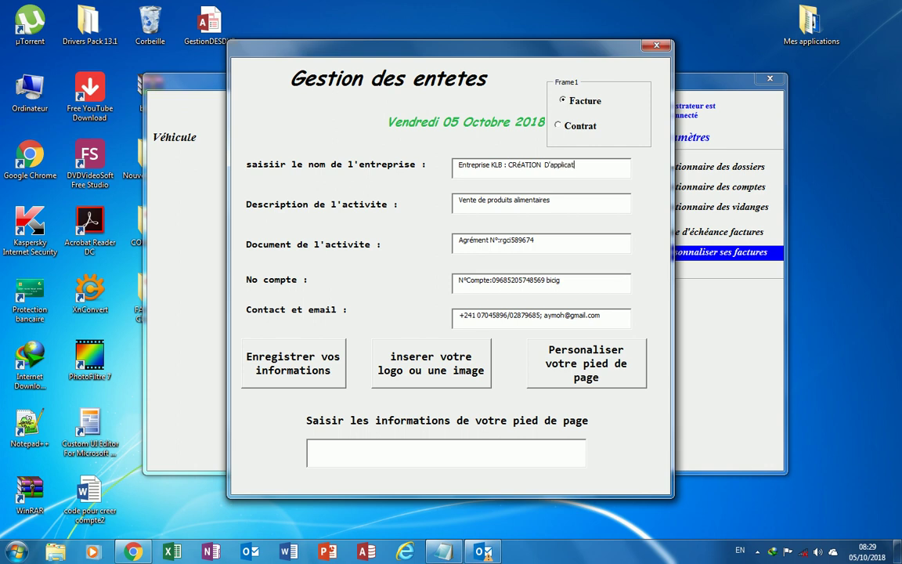
text(s ba)
key(BackSpace)
key(BackSpace)
text(de bureau bas)
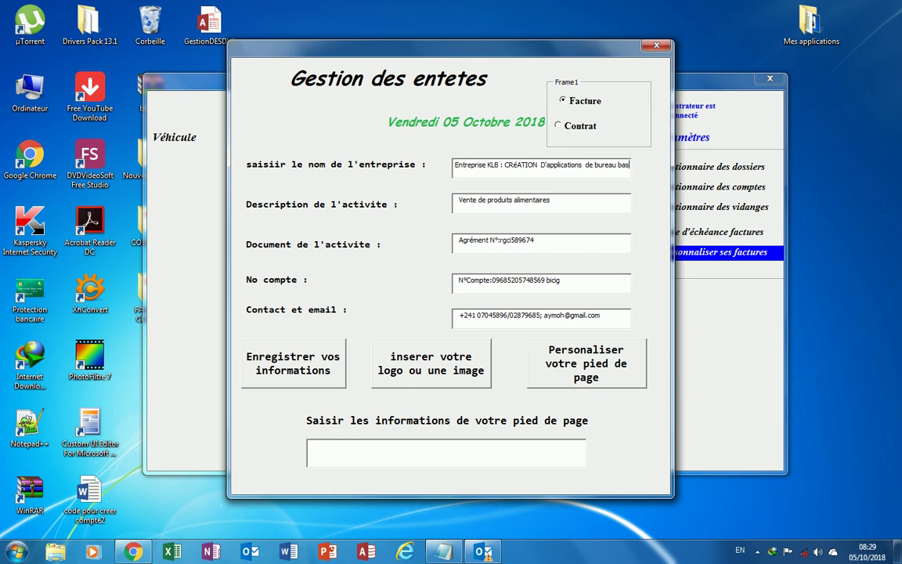
text(é)
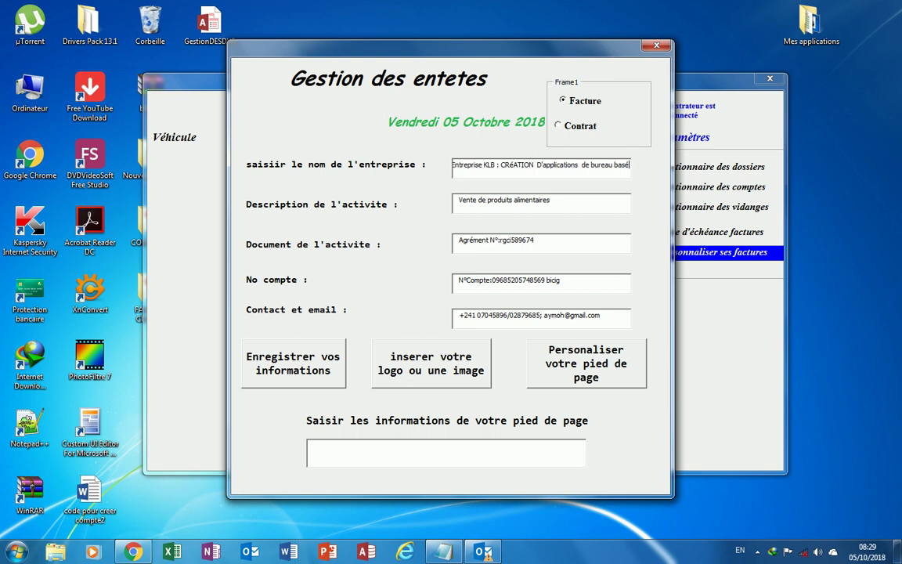
text(e sur )
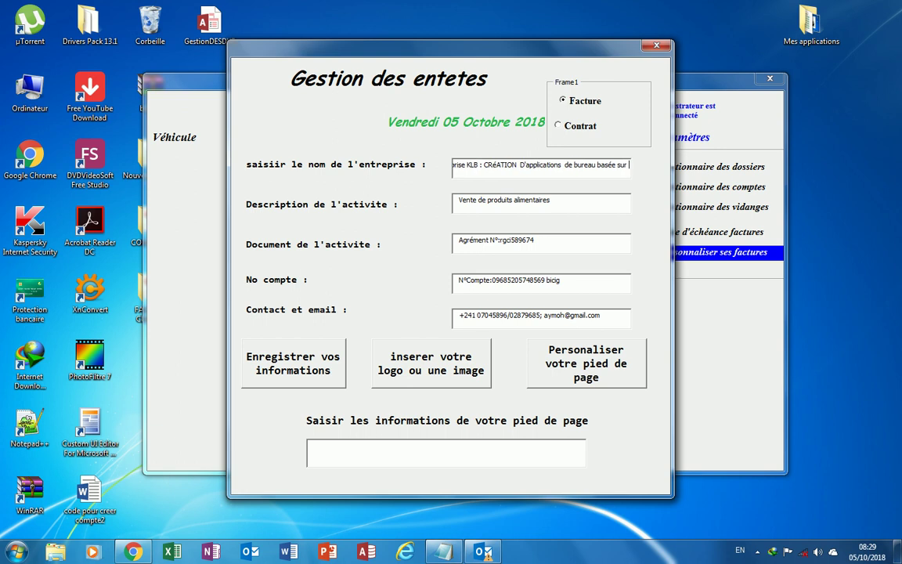
text(ecxel)
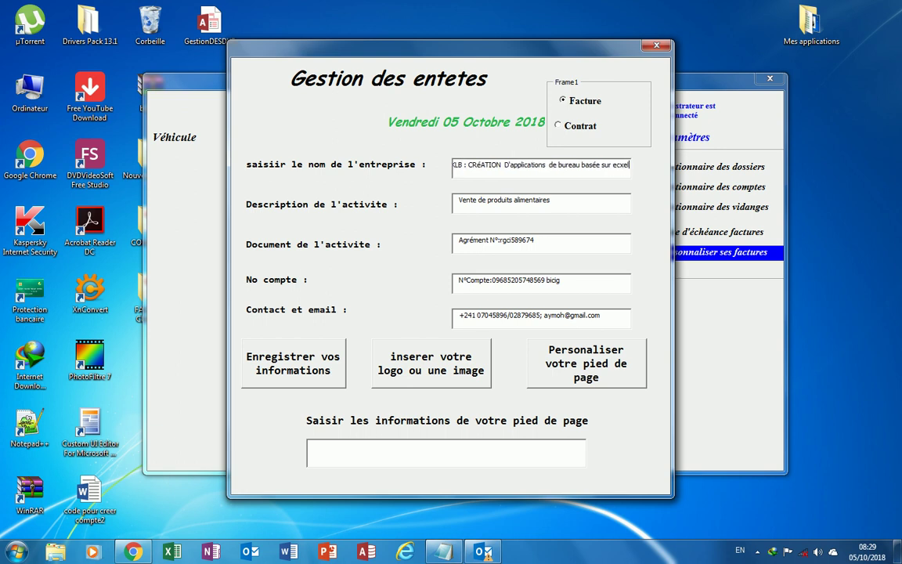
drag(558, 201, 461, 204)
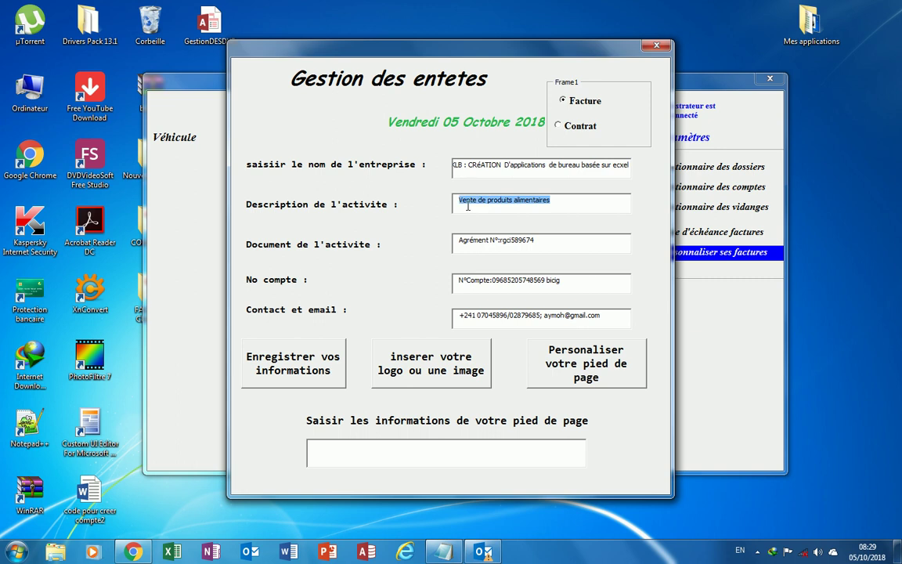
Replace the activity description with 'Bureaution et developpement web'.
drag(470, 165, 620, 165)
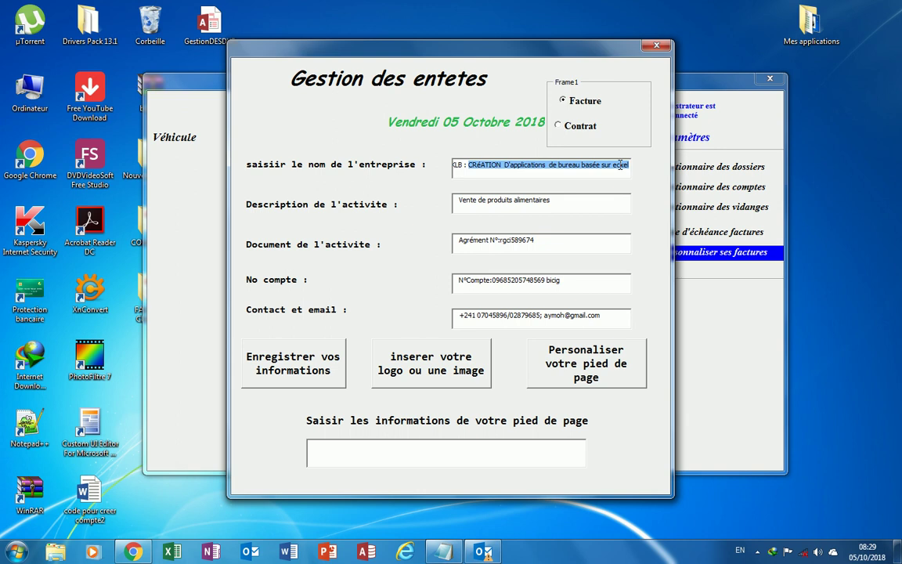
drag(582, 204, 478, 219)
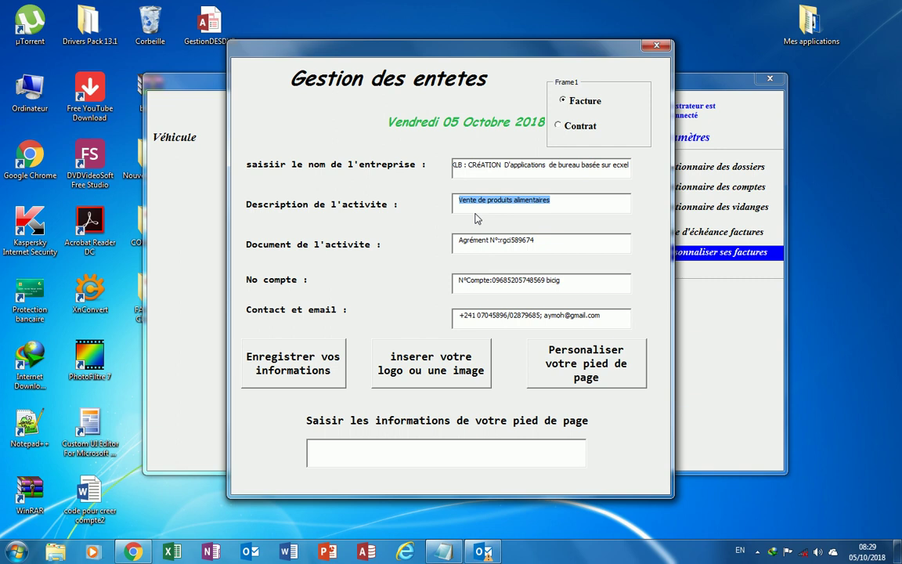
text(B)
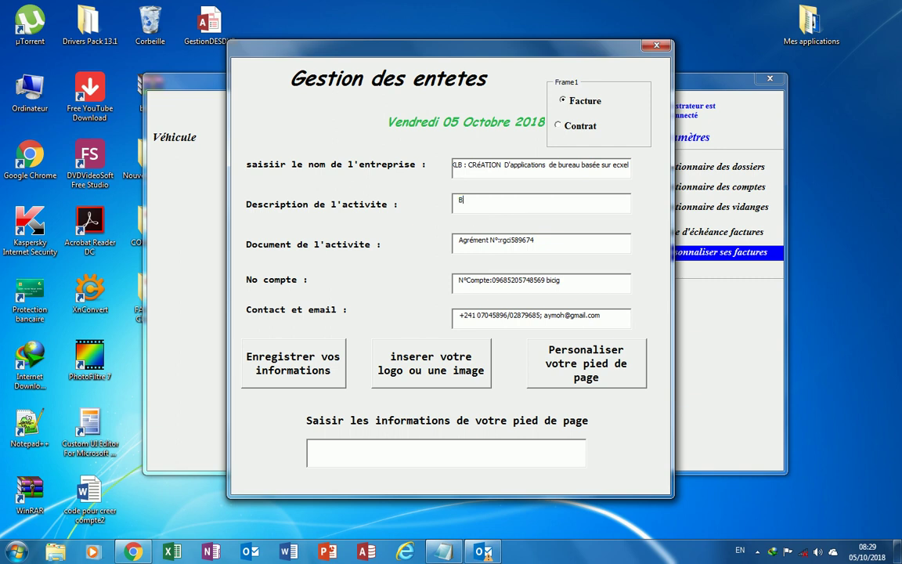
text(ureaution et developpement web)
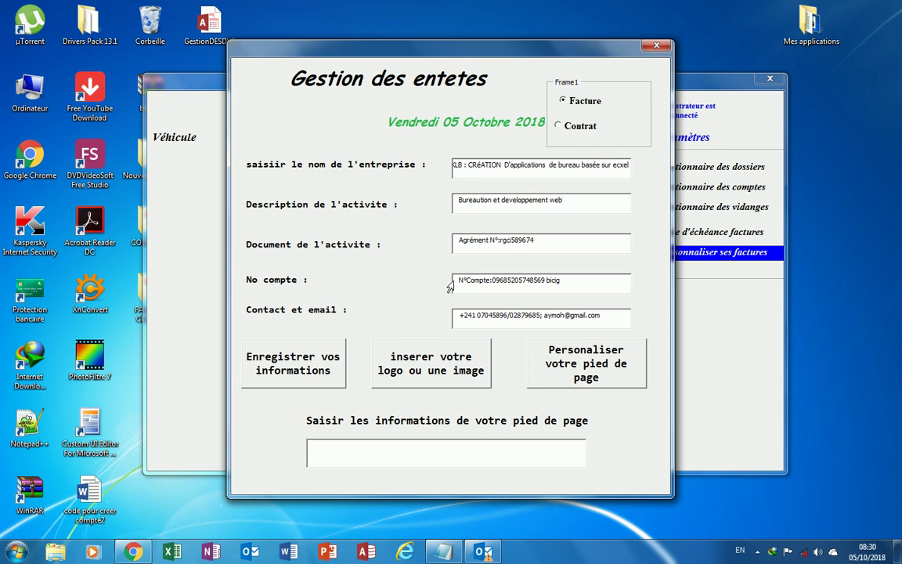
Replace the contact field with a new phone number and the contact's e-mail address.
click(570, 283)
click(454, 321)
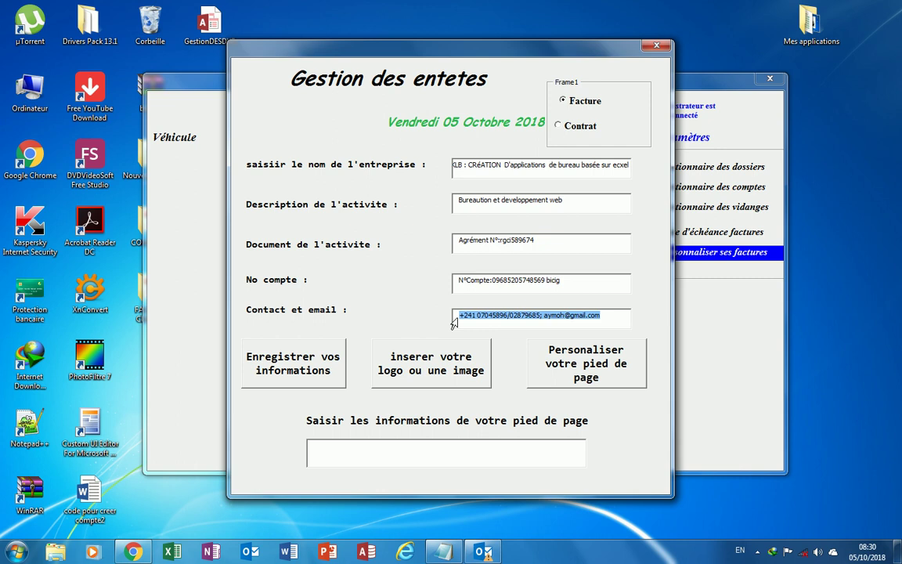
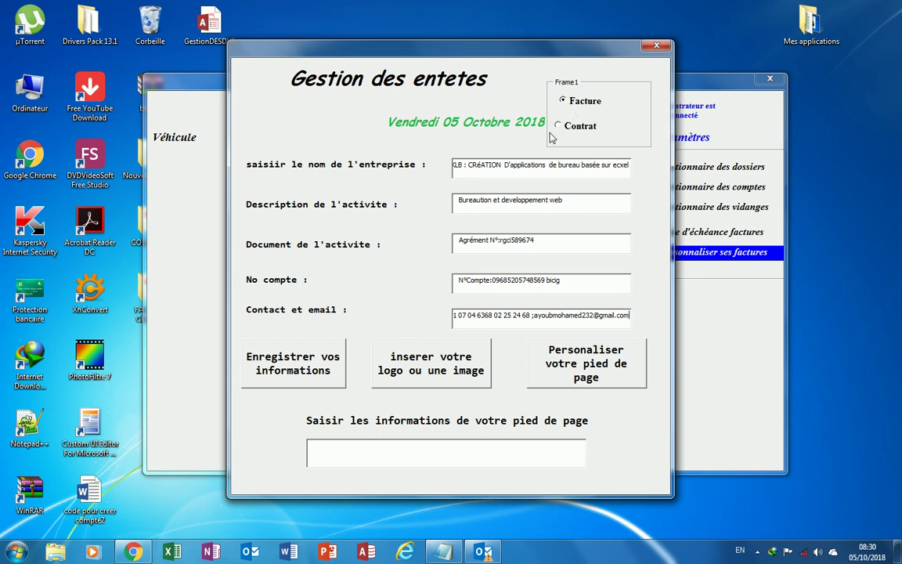
Save the header details for Facture, then switch to Contrat and save them again.
click(281, 342)
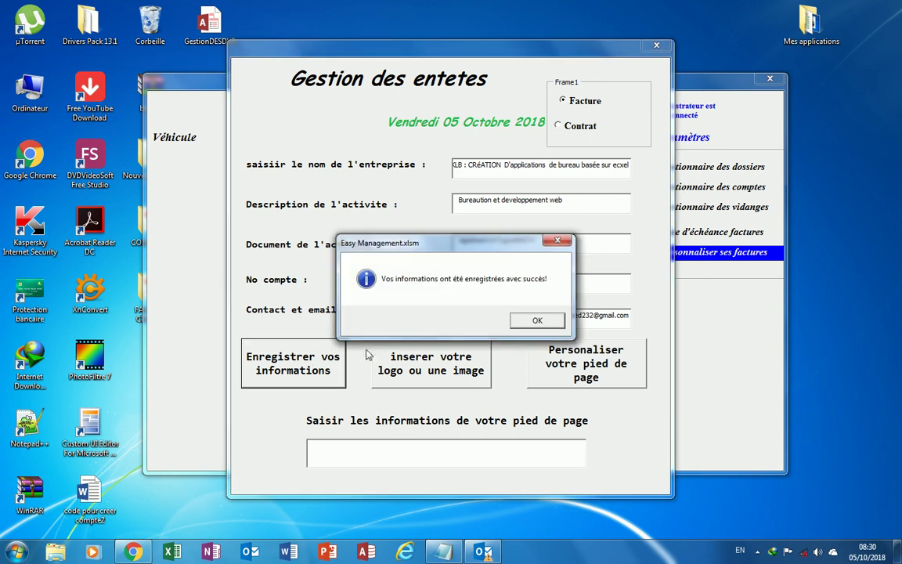
click(536, 319)
click(560, 127)
click(335, 377)
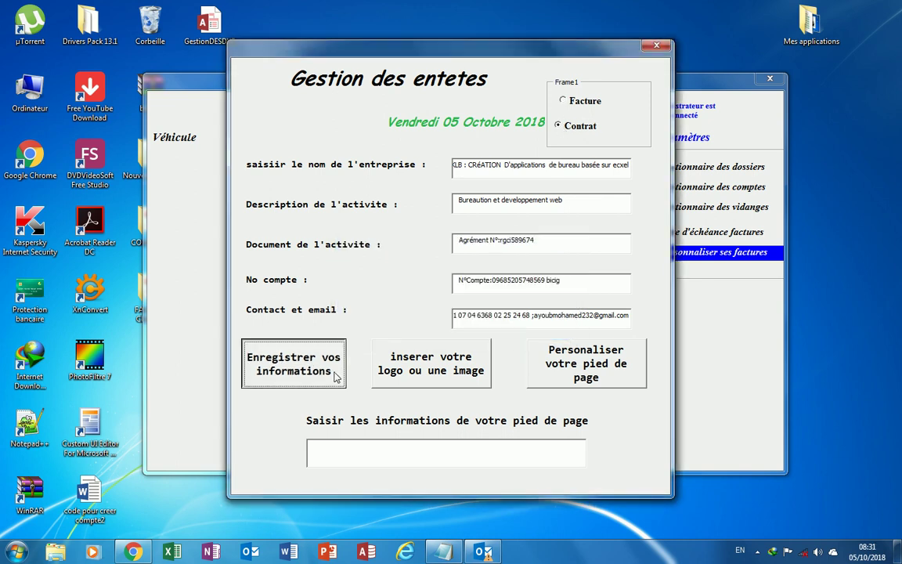
key(Return)
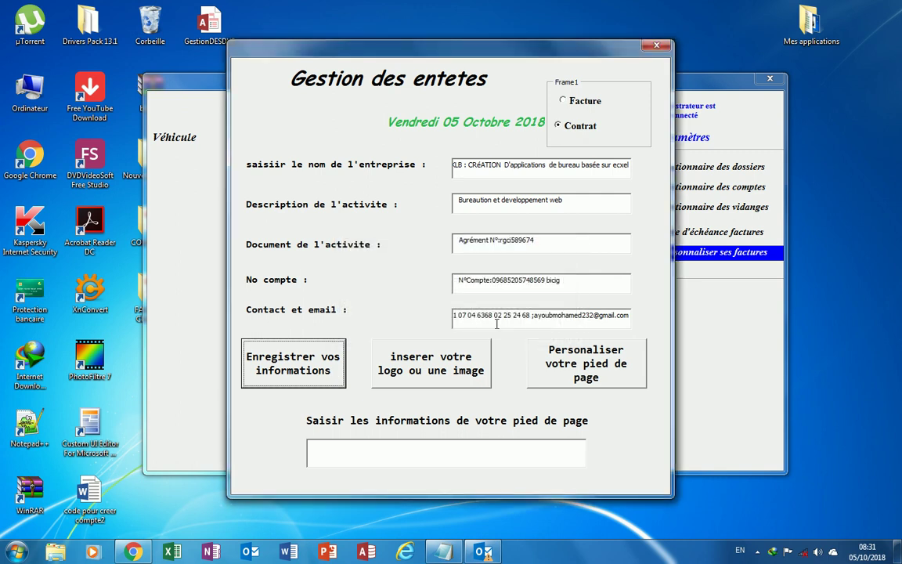
click(432, 371)
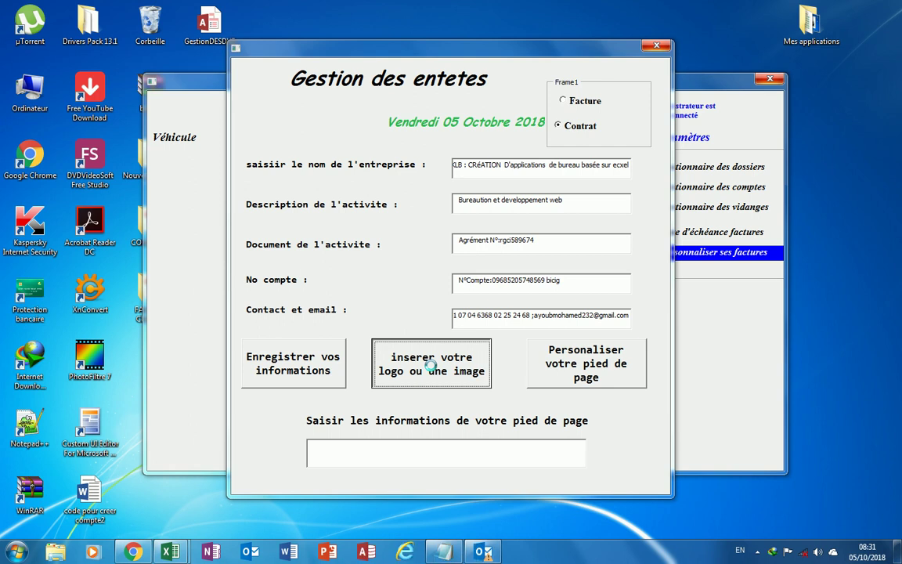
Insert the voiture1 picture from the Images library as the Contrat header logo.
click(431, 365)
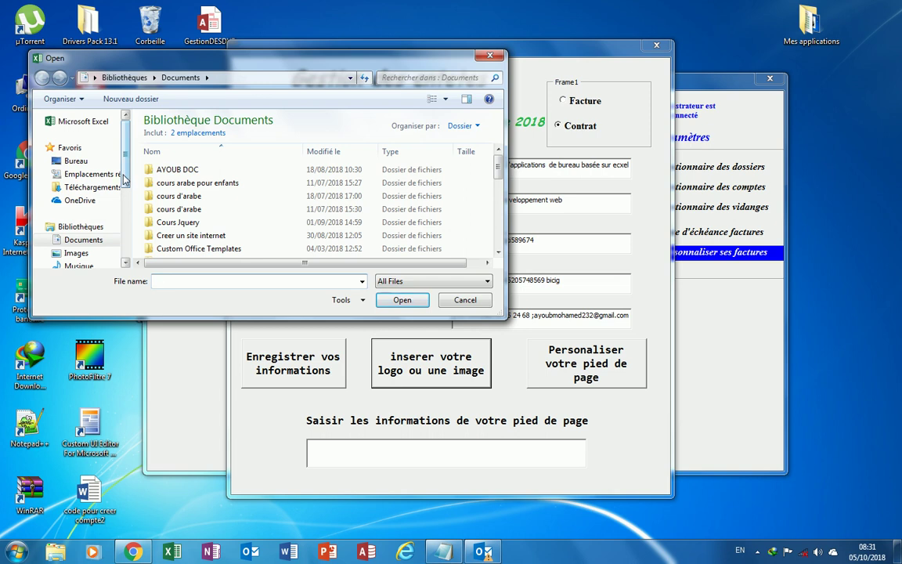
scroll(123, 179, down, 2)
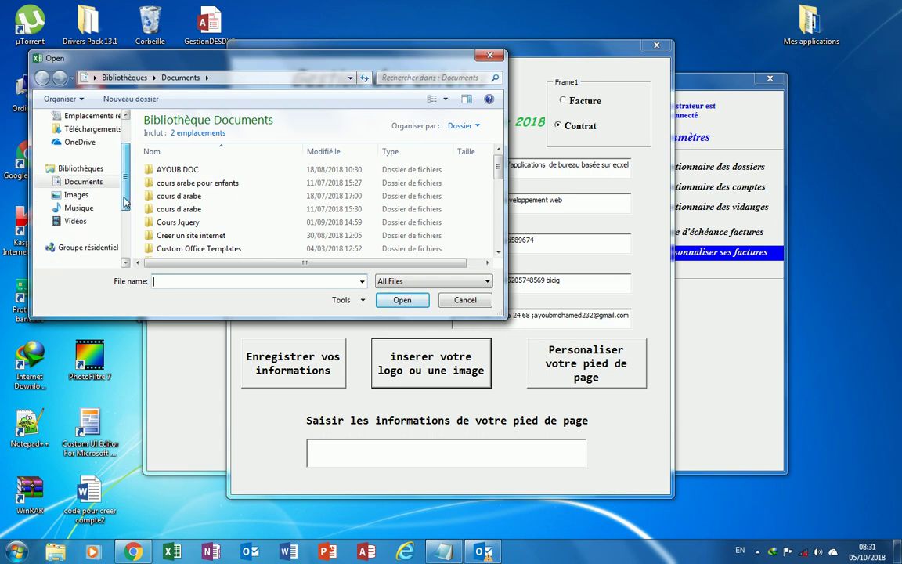
click(76, 194)
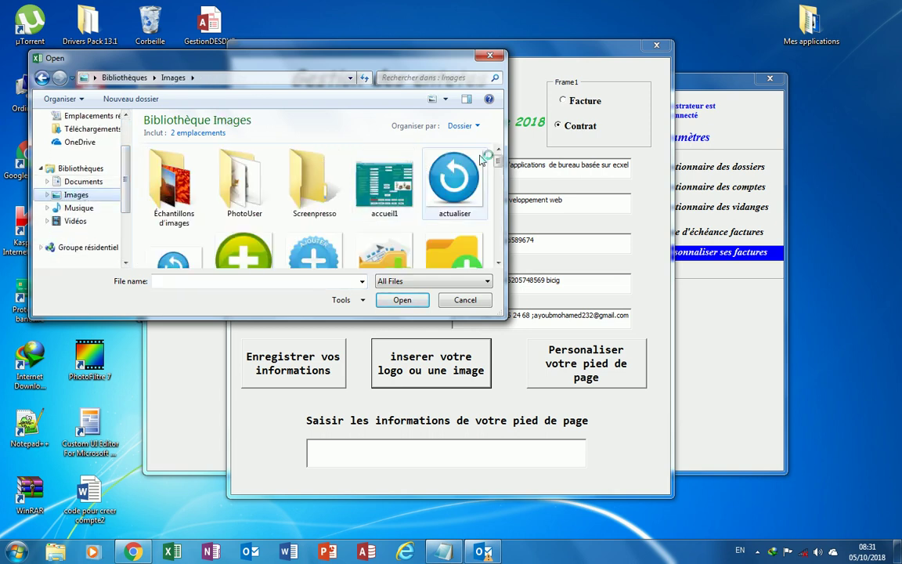
scroll(499, 162, down, 5)
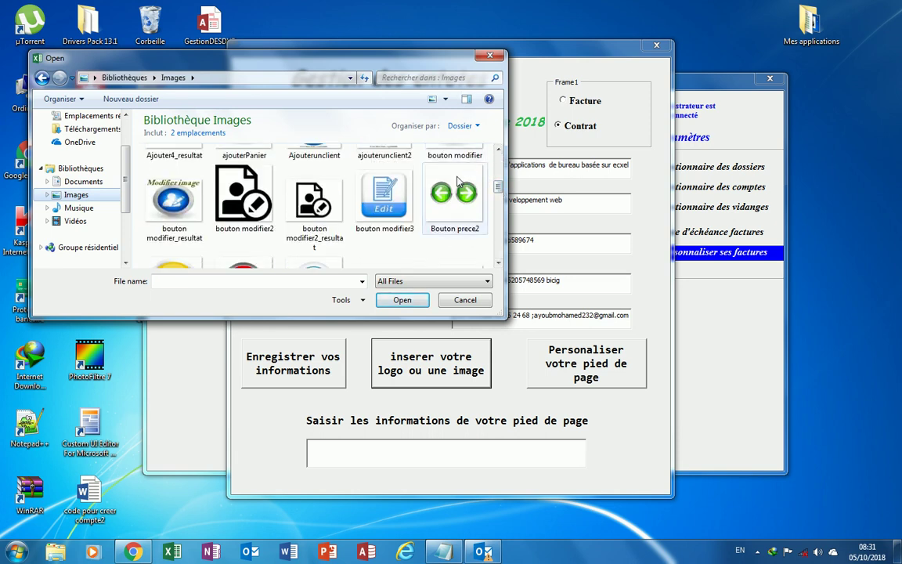
drag(313, 50, 374, 44)
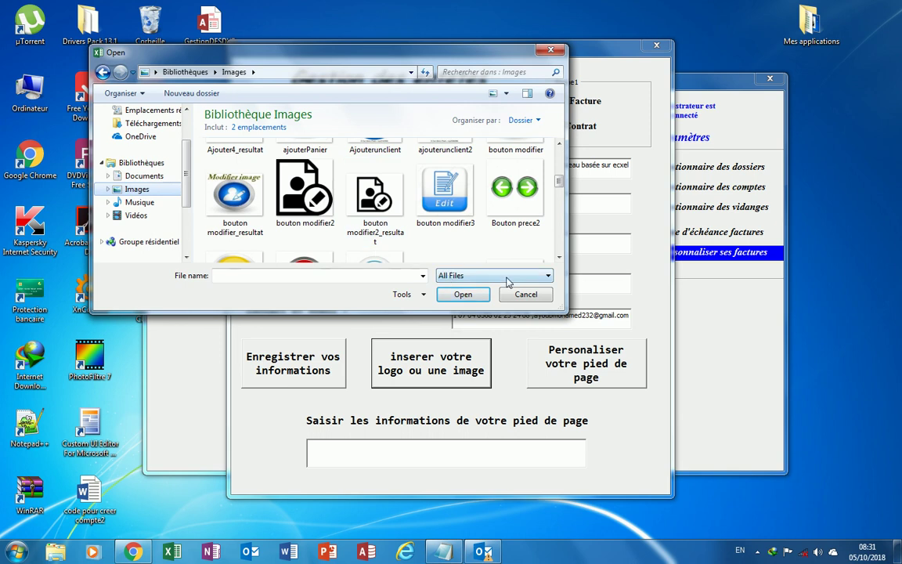
click(559, 259)
click(559, 260)
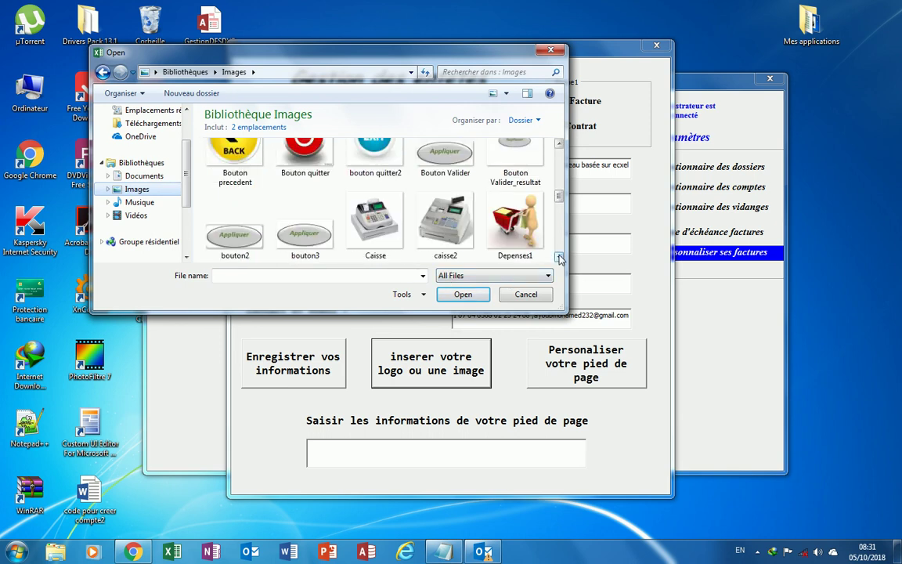
click(559, 259)
click(559, 259)
click(559, 259)
click(559, 259)
click(559, 260)
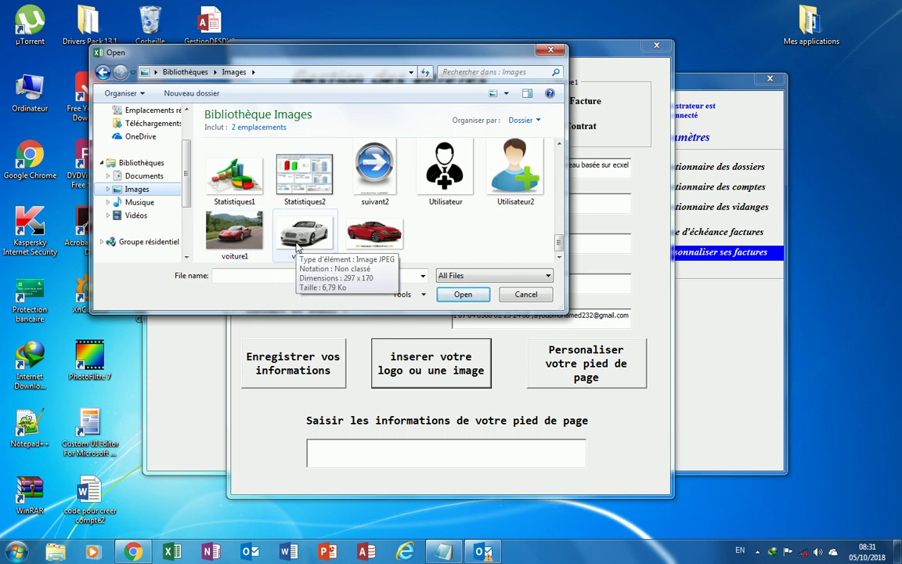
click(247, 252)
click(462, 293)
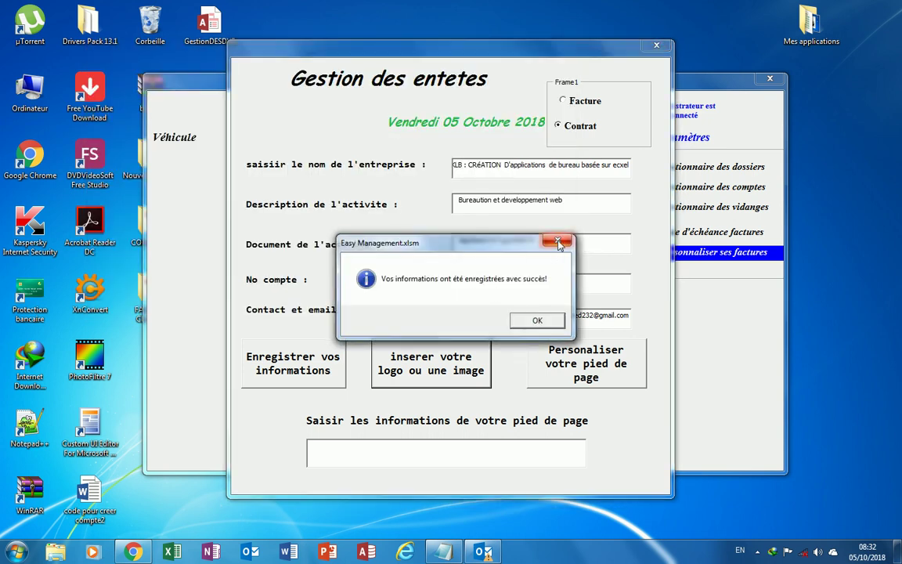
click(559, 242)
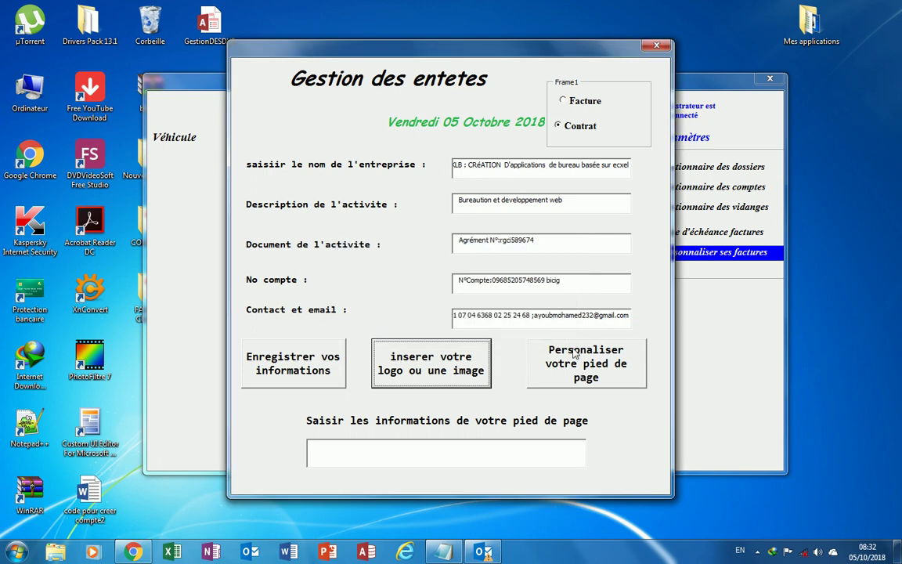
Enter the footer 'merci de votre visite et à bientot!' and save it for Contrat.
click(356, 455)
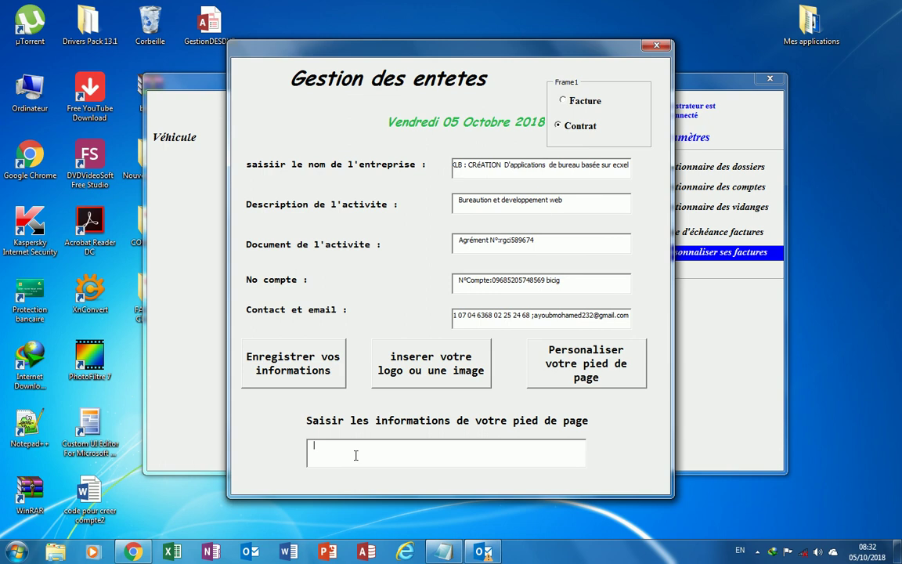
text(merci de votre visite)
text(et à bientot1)
key(BackSpace)
text(!)
click(577, 380)
click(536, 318)
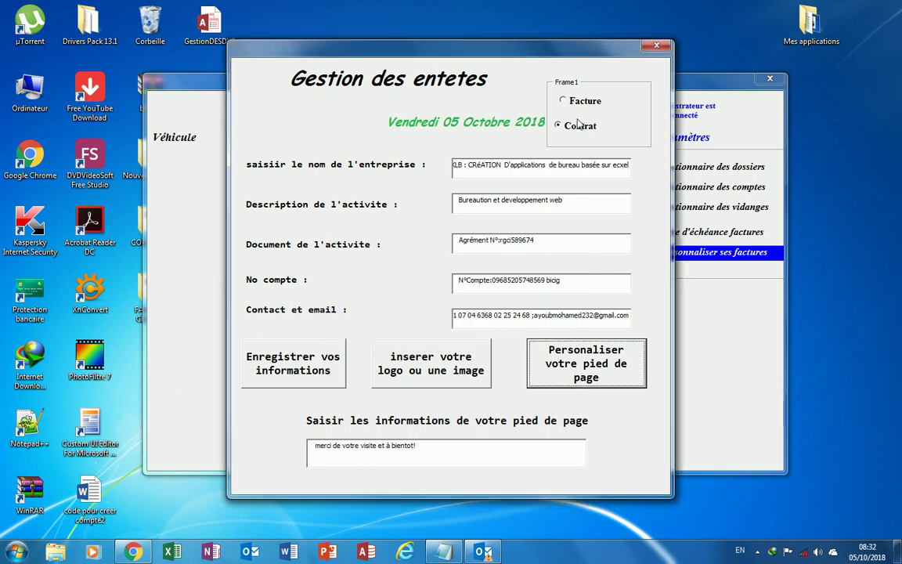
Switch to Facture and save the same footer for invoices.
click(583, 101)
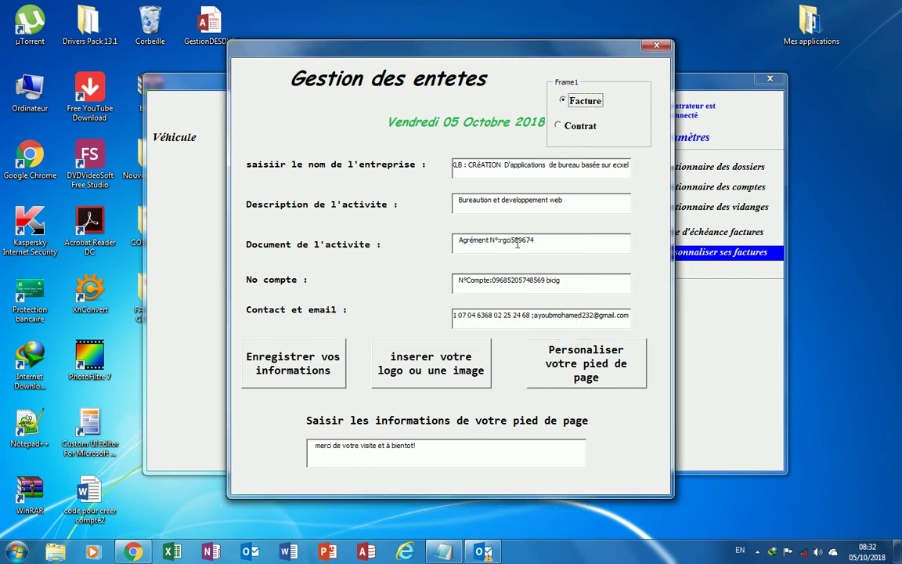
click(588, 374)
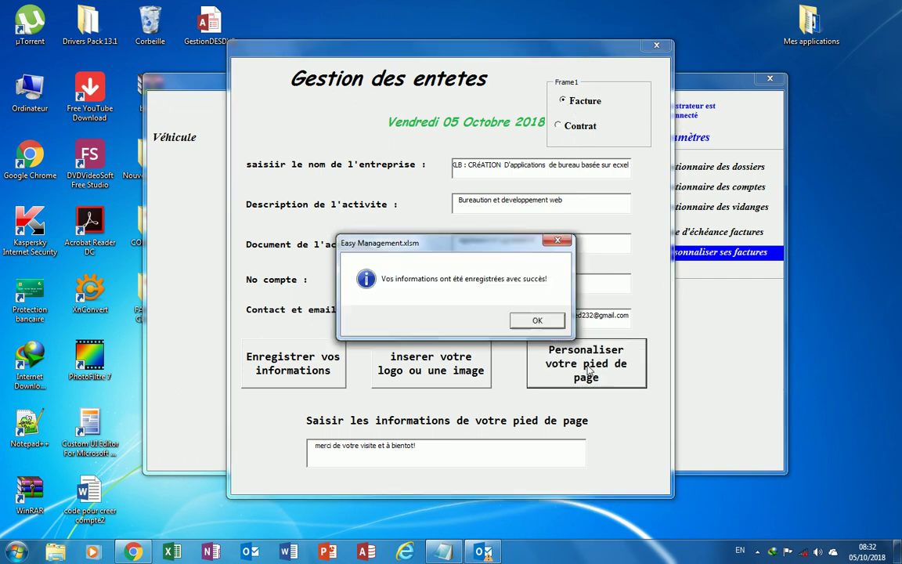
click(537, 320)
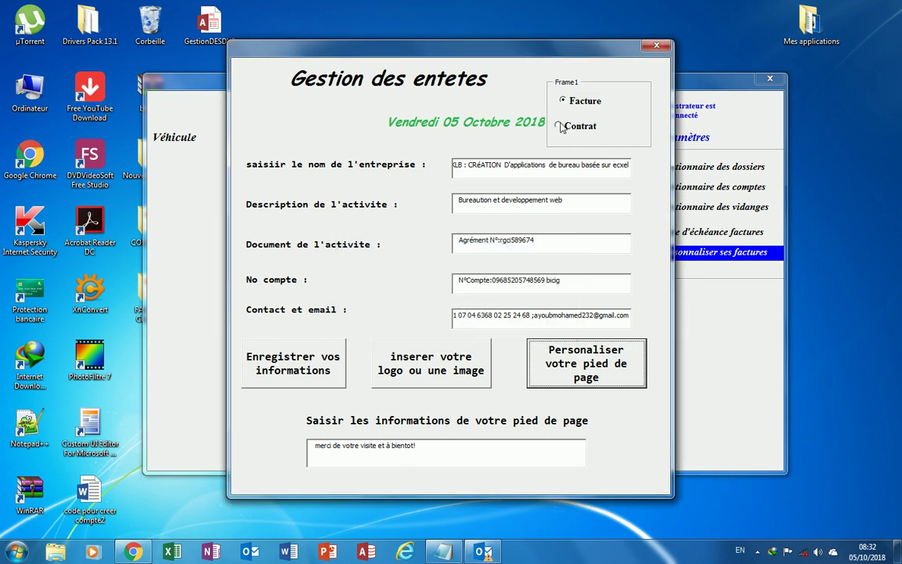
Insert voiture1 from Images as the Facture header logo, then close Gestion des entetes.
click(429, 373)
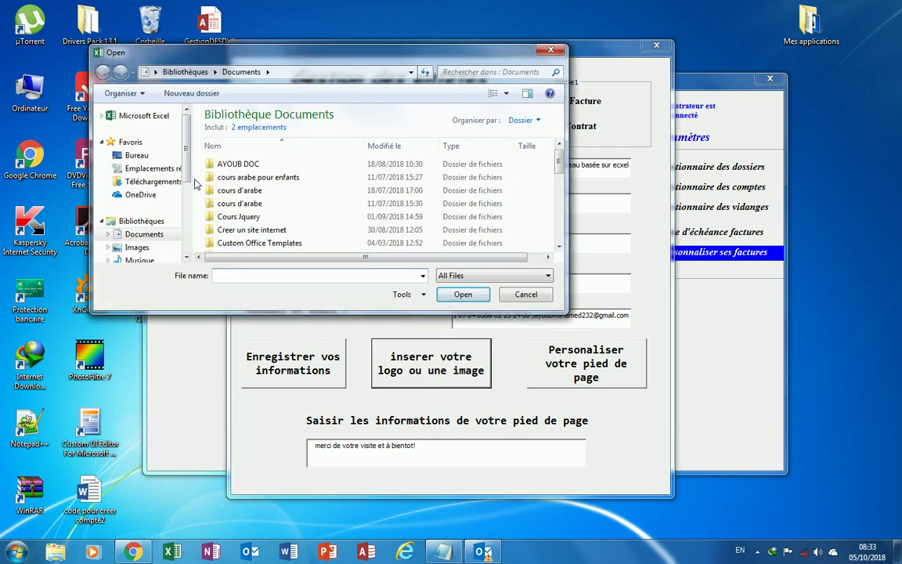
scroll(190, 178, down, 2)
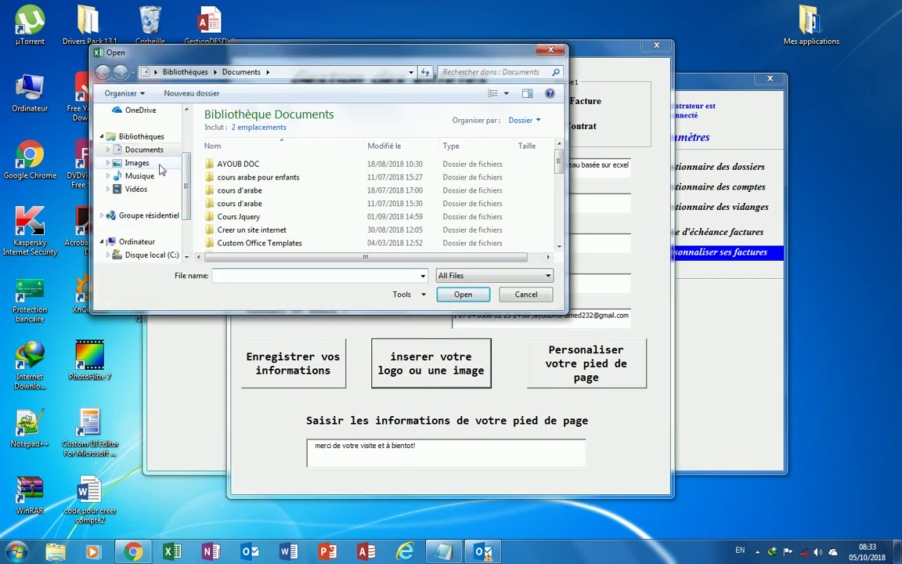
click(149, 164)
scroll(562, 181, down, 2)
drag(561, 181, 561, 251)
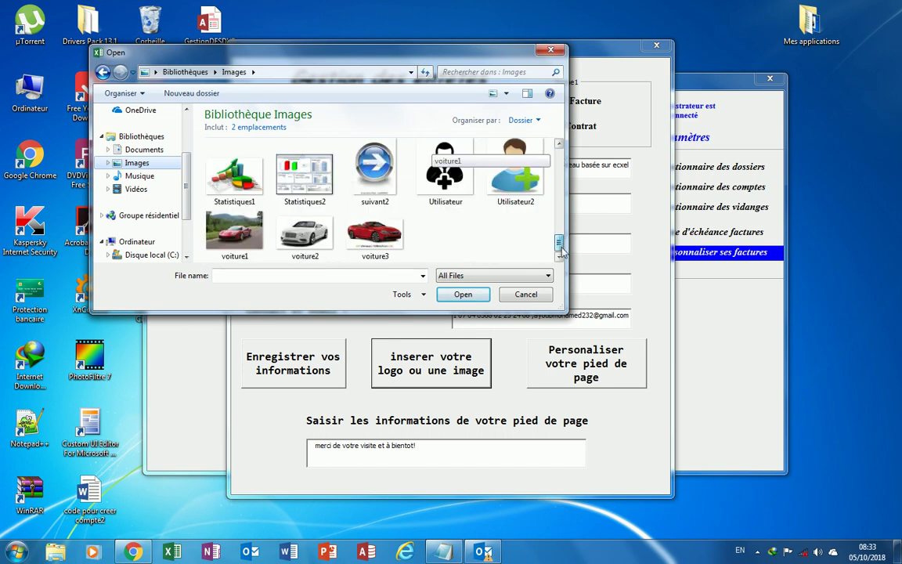
click(234, 233)
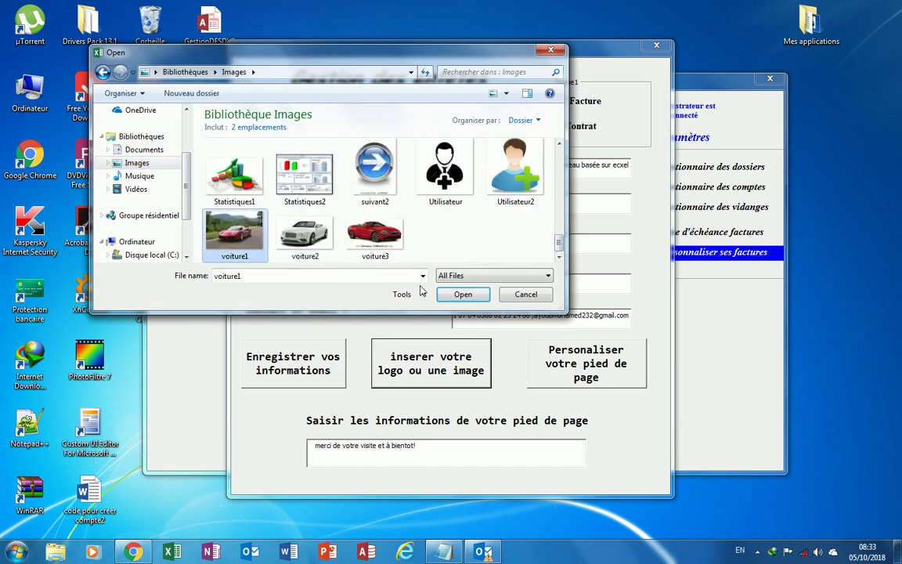
click(463, 294)
click(544, 319)
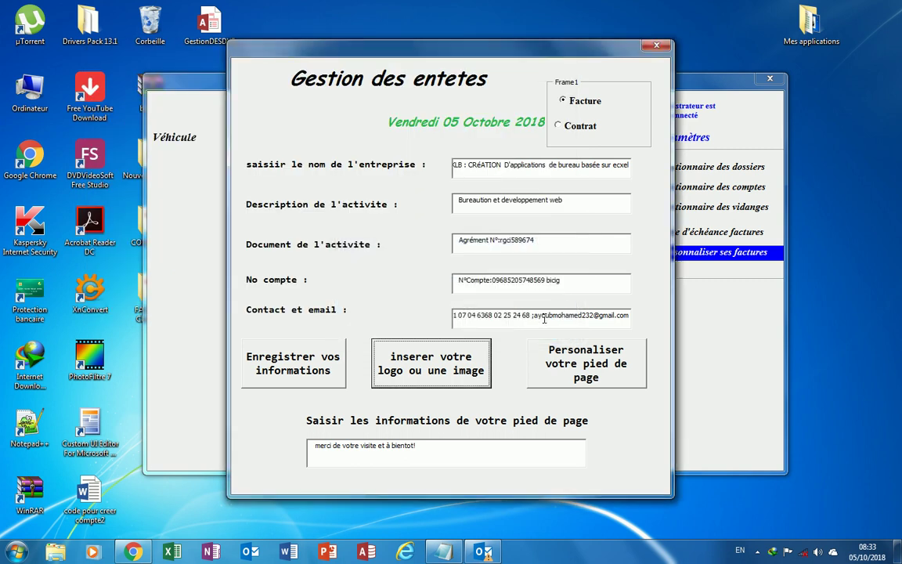
click(664, 49)
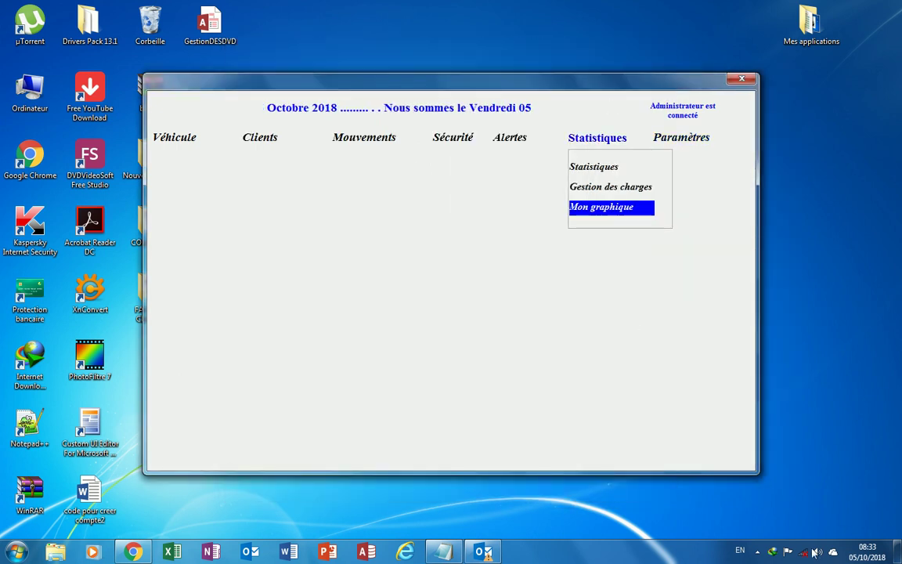
Open Paramètres > Sécurité to list account creation, password change, logout and quit.
click(758, 552)
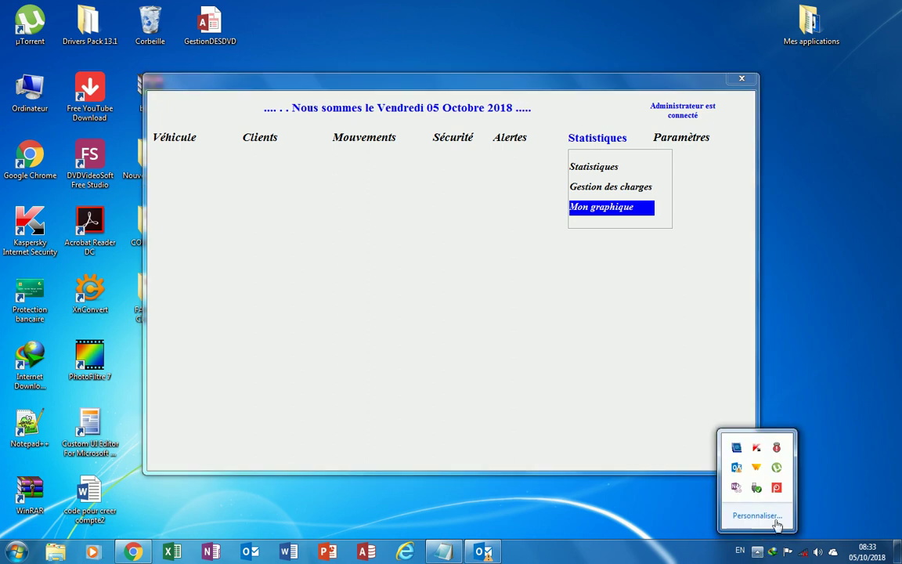
right_click(775, 489)
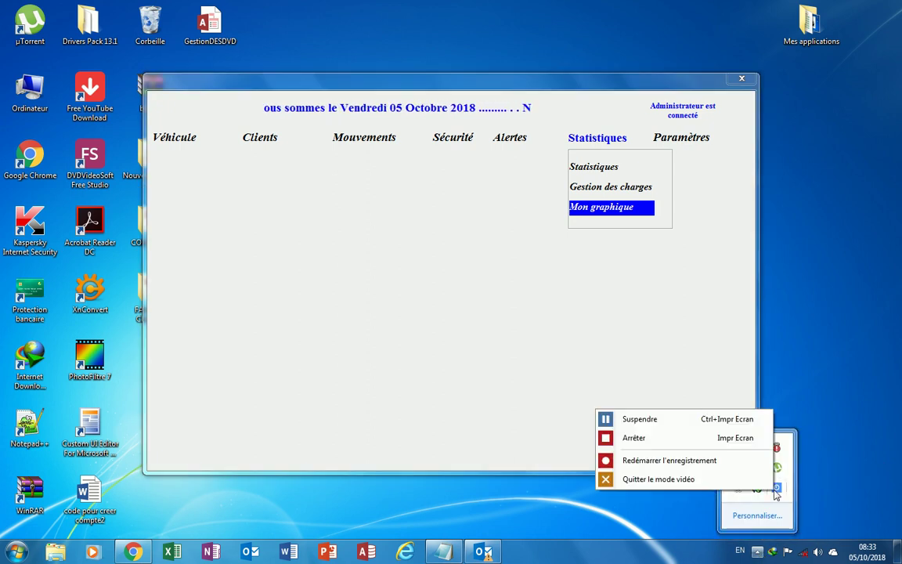
click(603, 421)
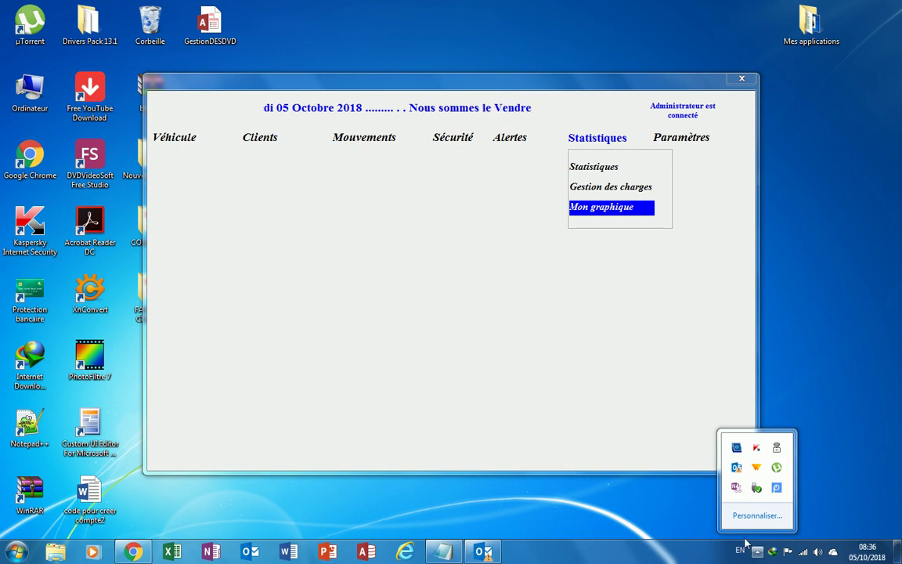
click(577, 304)
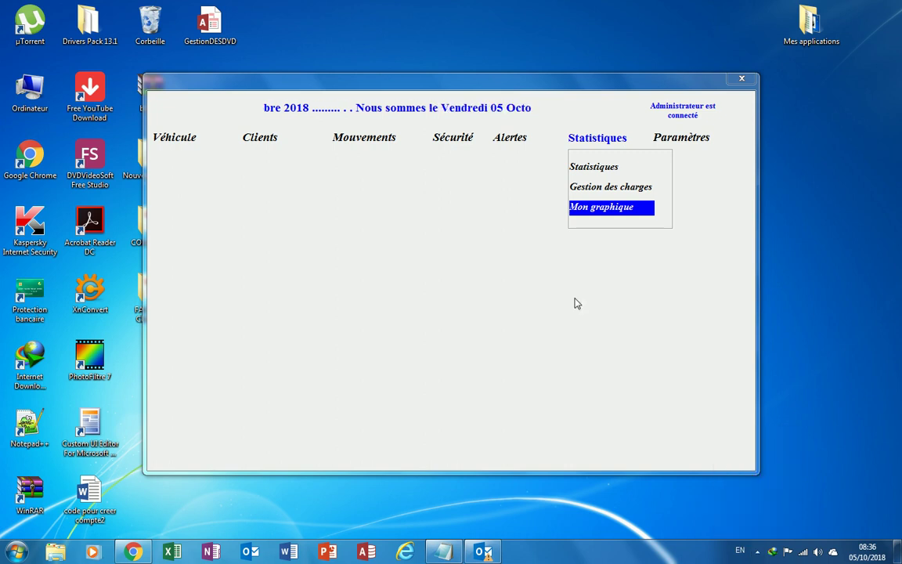
click(678, 142)
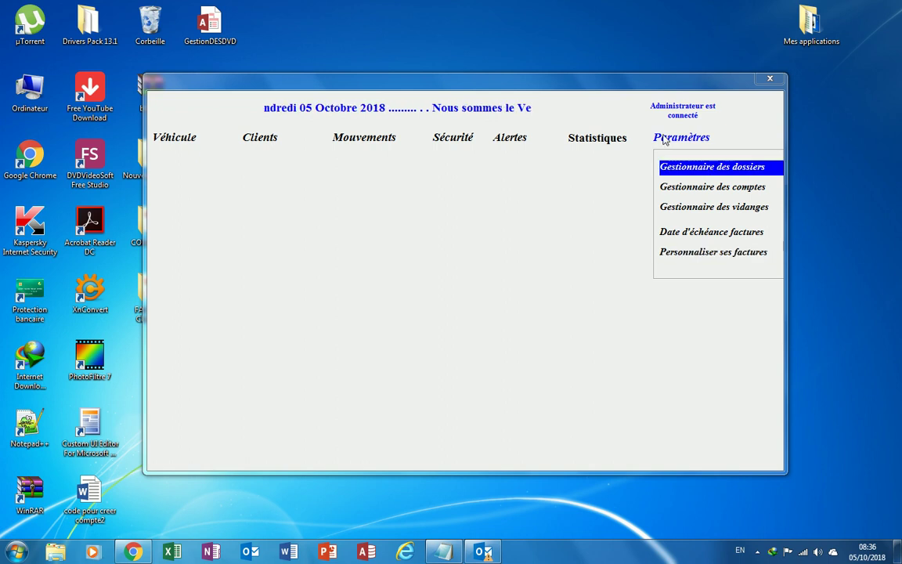
click(443, 147)
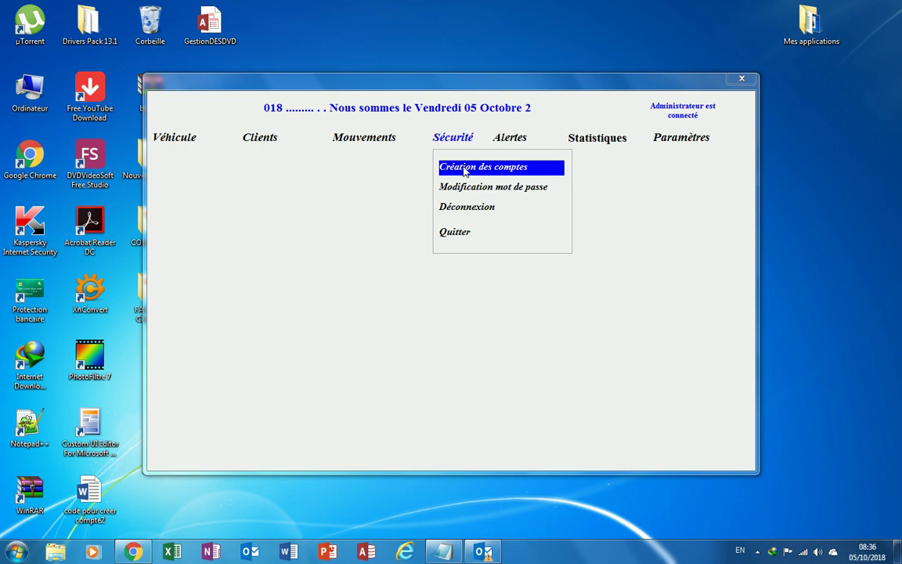
Start a new account in Création des comptes and enter the user's full name, fixing a typo.
click(465, 169)
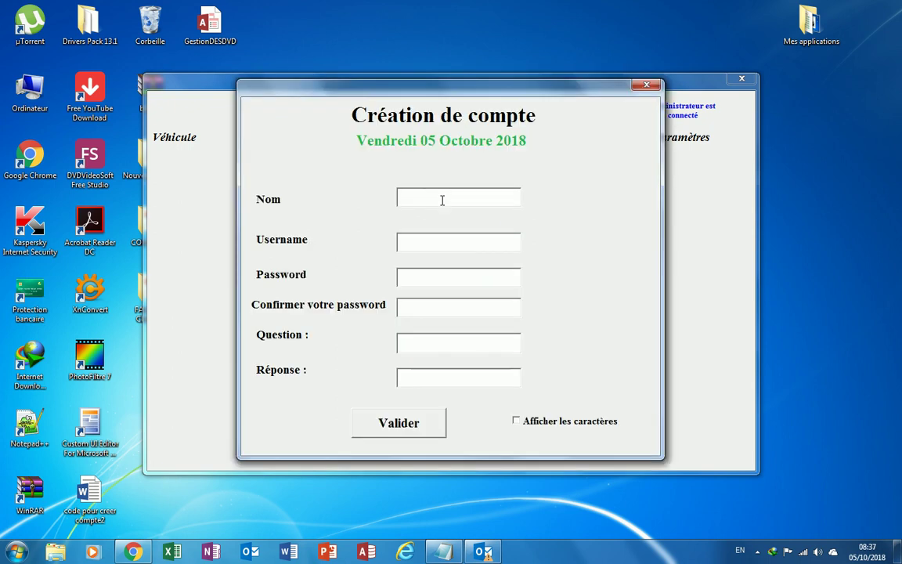
text(Paul)
key(Tab)
click(430, 195)
text(ik)
key(Return)
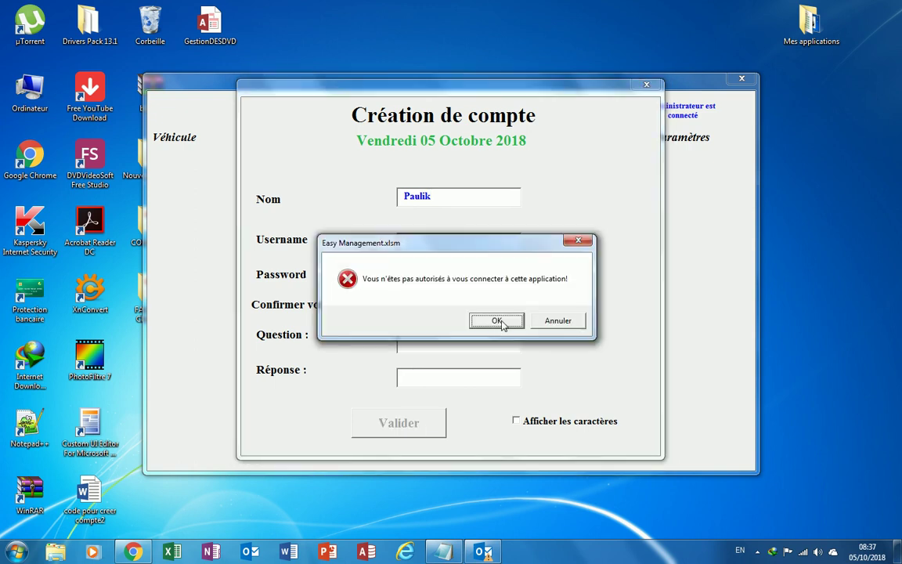
click(498, 321)
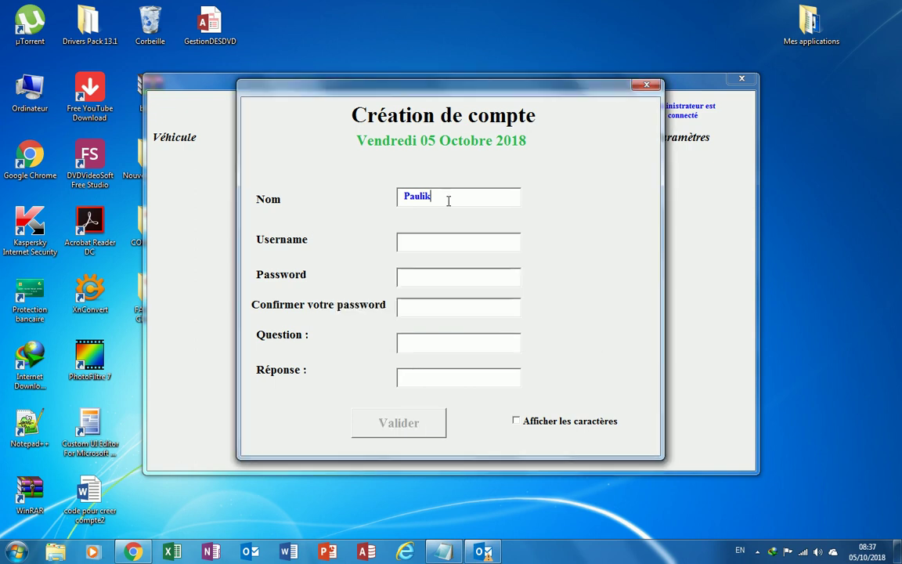
key(BackSpace)
key(BackSpace)
Fill in the new account's username, password and password confirmation.
click(437, 245)
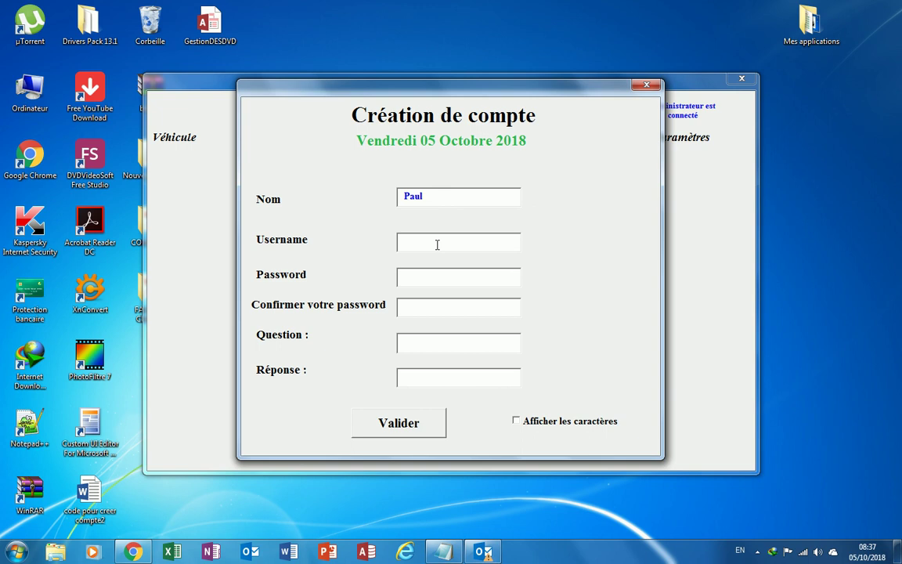
text(Paul2018)
click(435, 275)
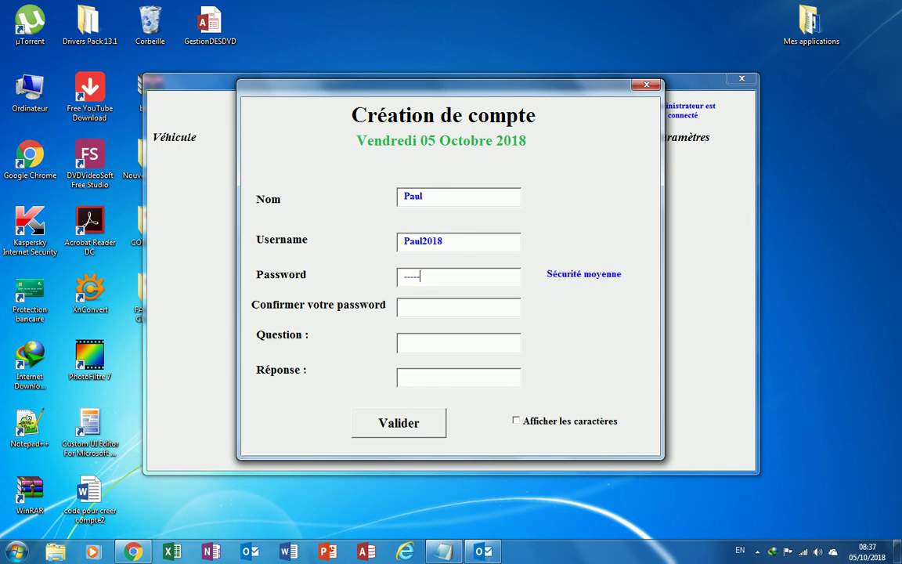
click(434, 310)
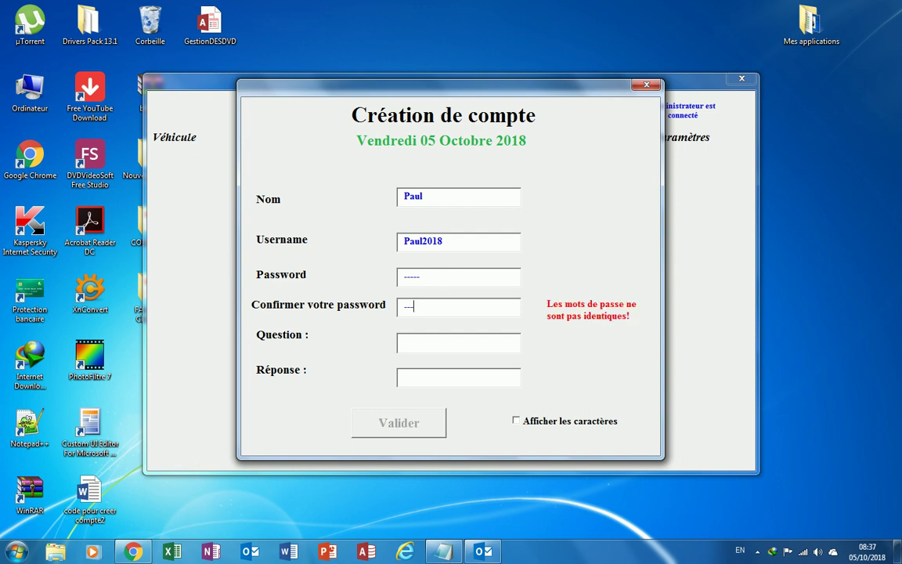
Choose the mother's-name security question, enter the answer, and create the account.
click(439, 344)
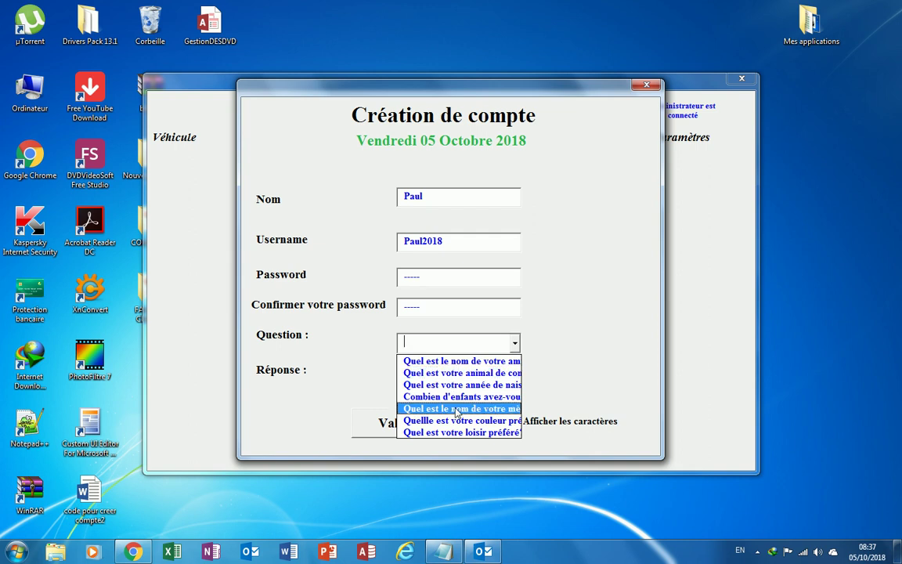
click(457, 409)
click(444, 379)
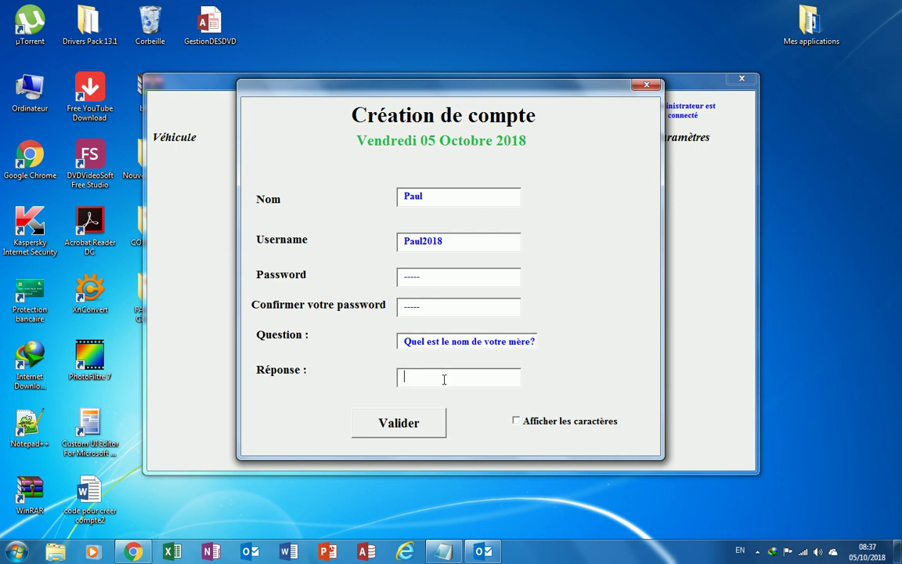
key(Return)
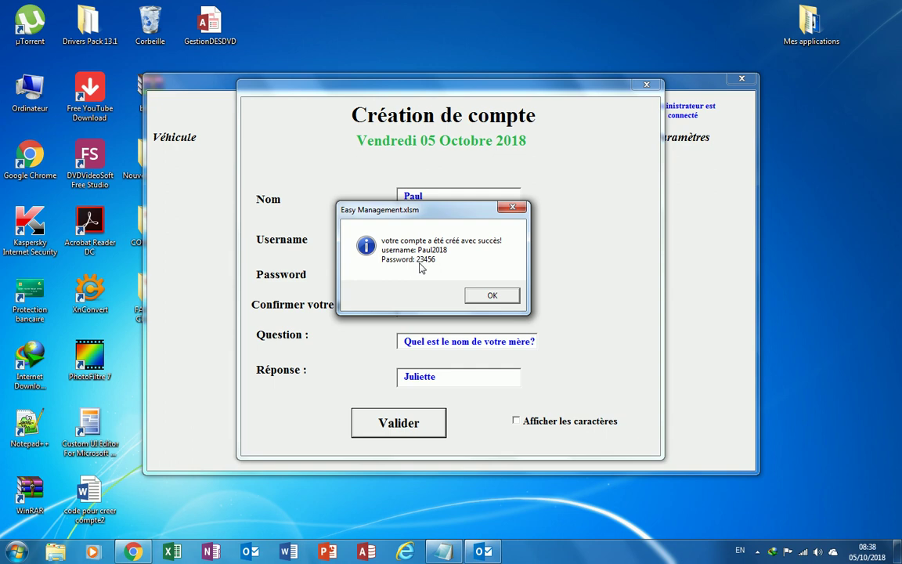
click(489, 296)
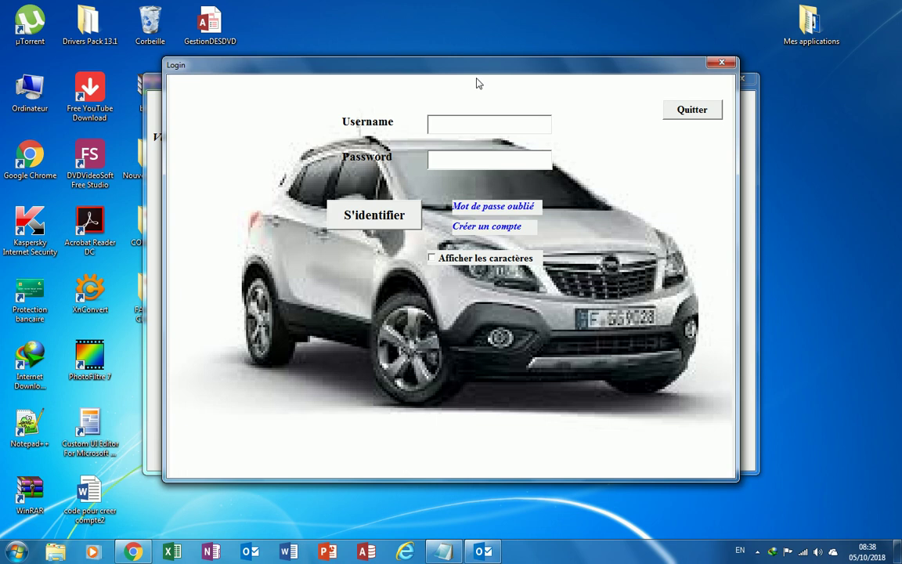
drag(505, 72, 458, 204)
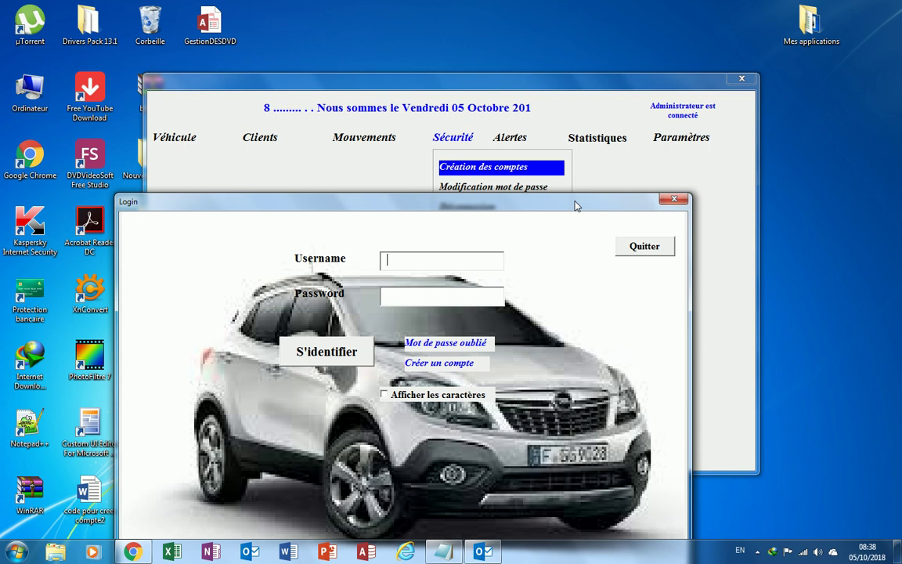
drag(576, 205, 514, 141)
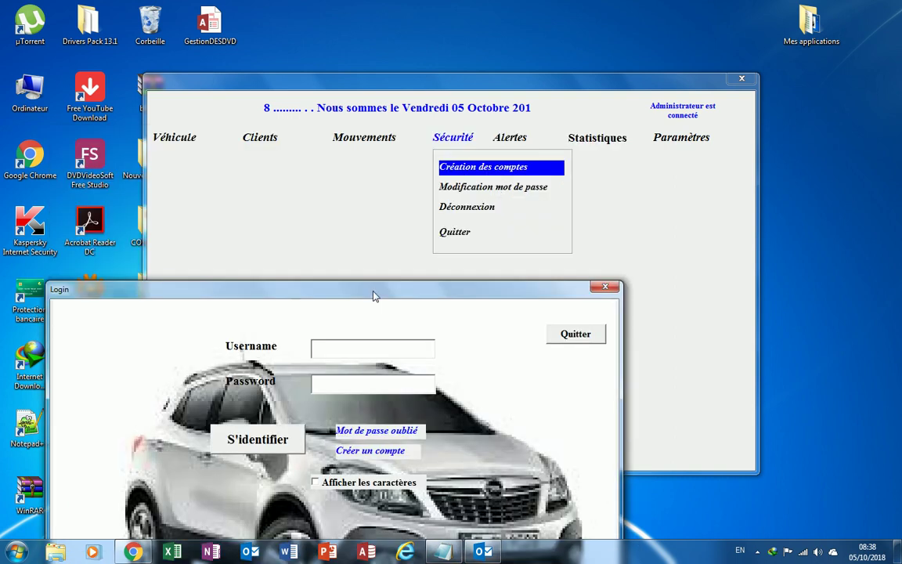
drag(373, 296, 439, 170)
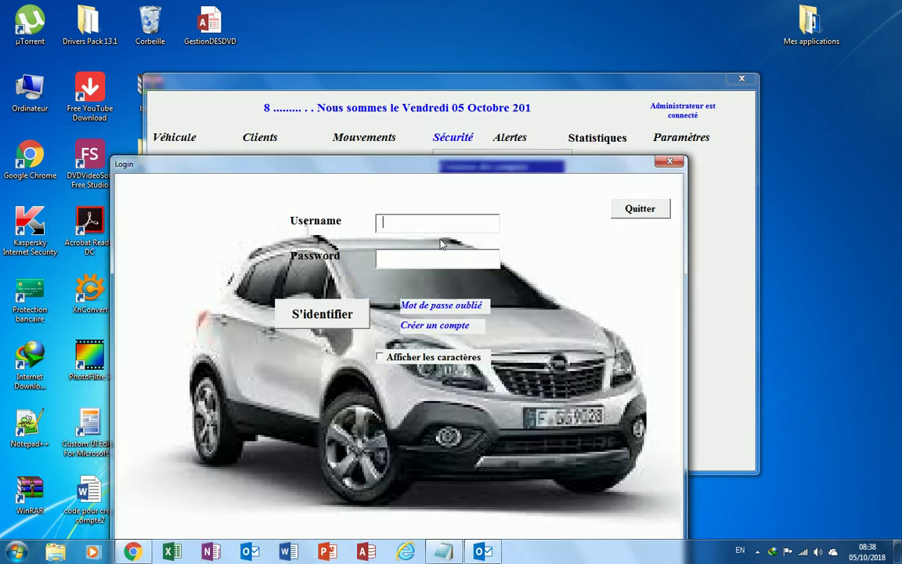
click(757, 551)
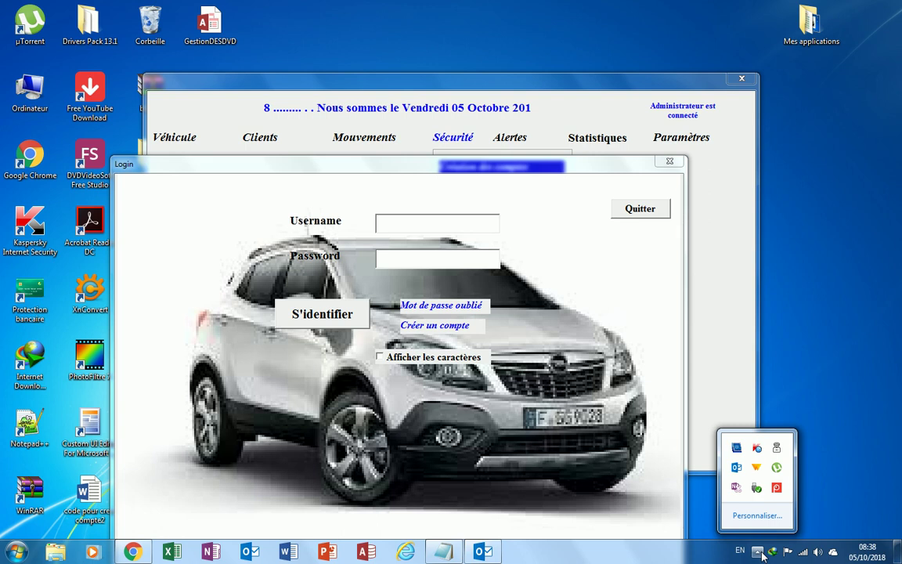
click(777, 489)
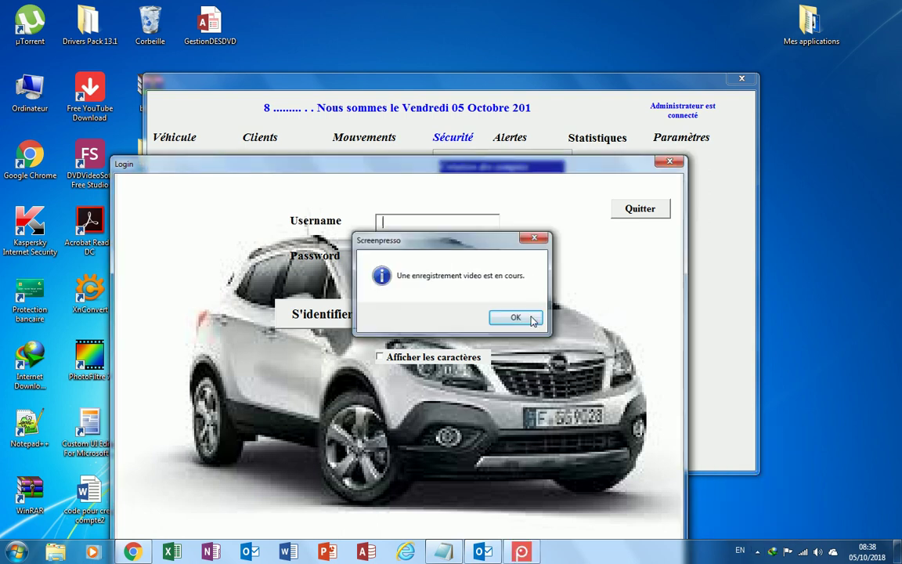
click(527, 315)
click(757, 551)
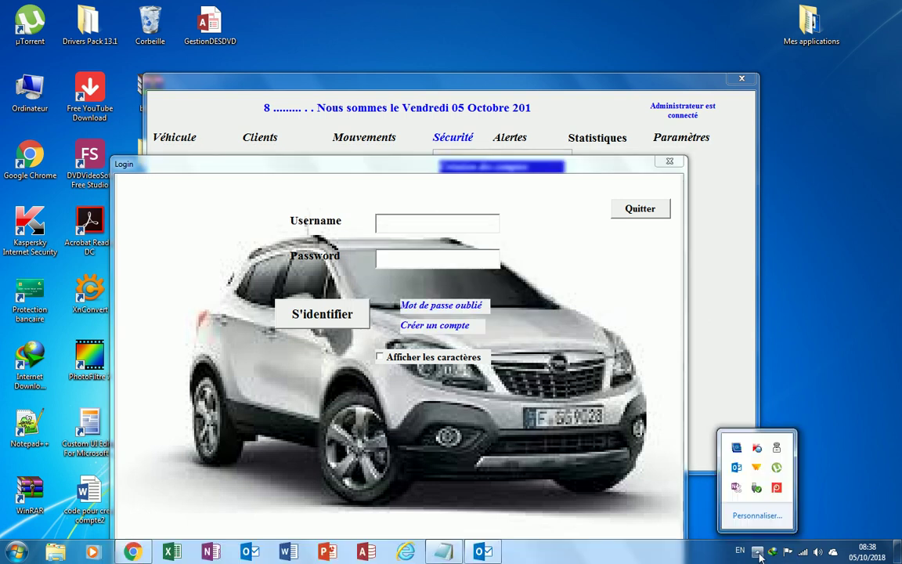
right_click(776, 492)
click(687, 431)
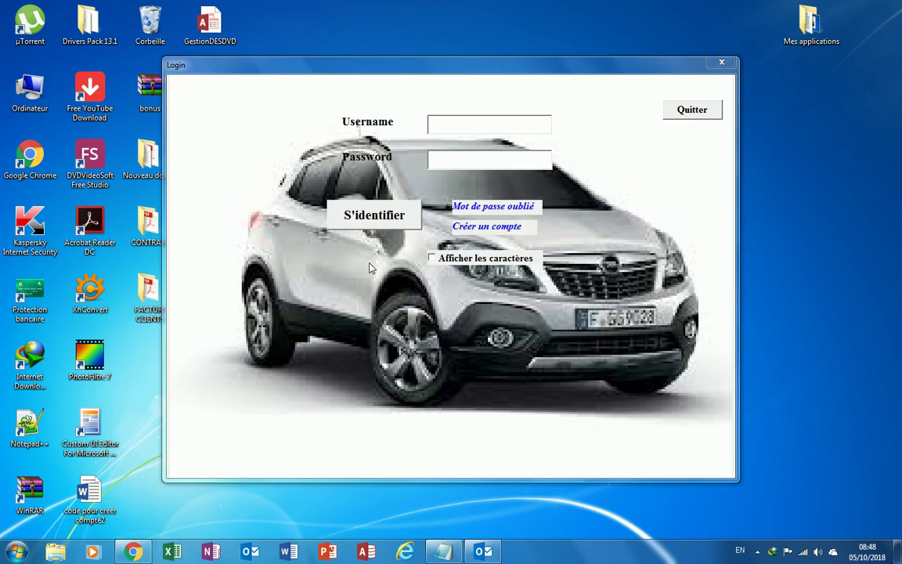
Log in with the new account's username and password and dismiss the Bienvenue message.
click(442, 123)
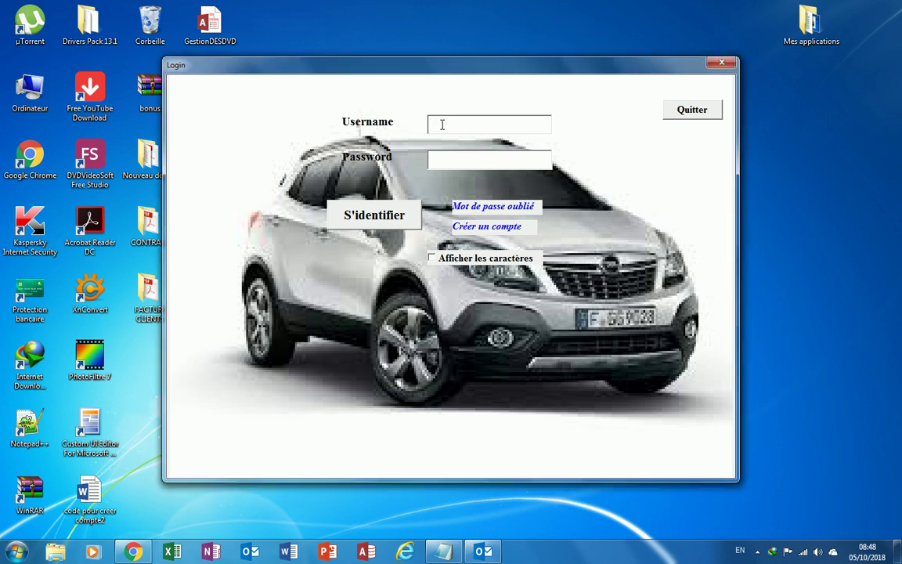
key(BackSpace)
key(BackSpace)
click(439, 156)
text(admin)
click(375, 214)
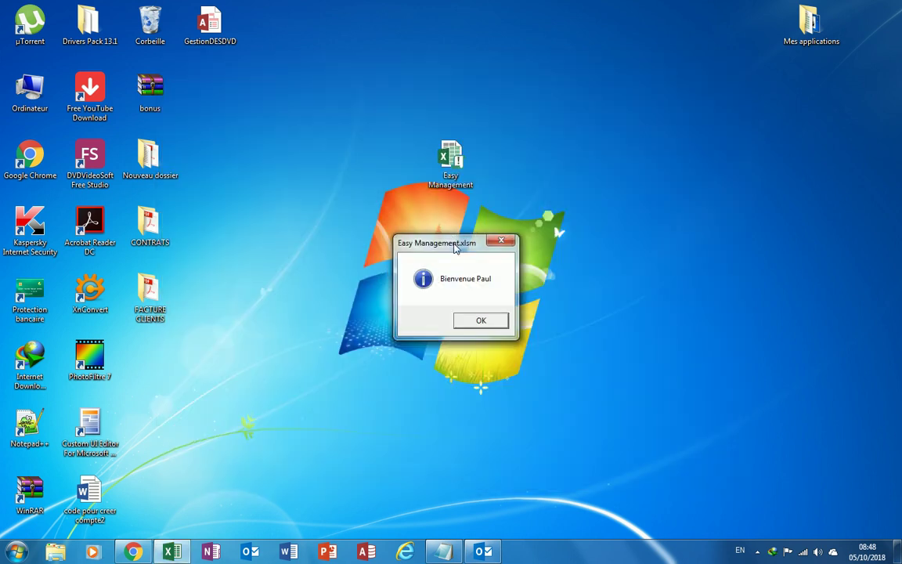
click(423, 215)
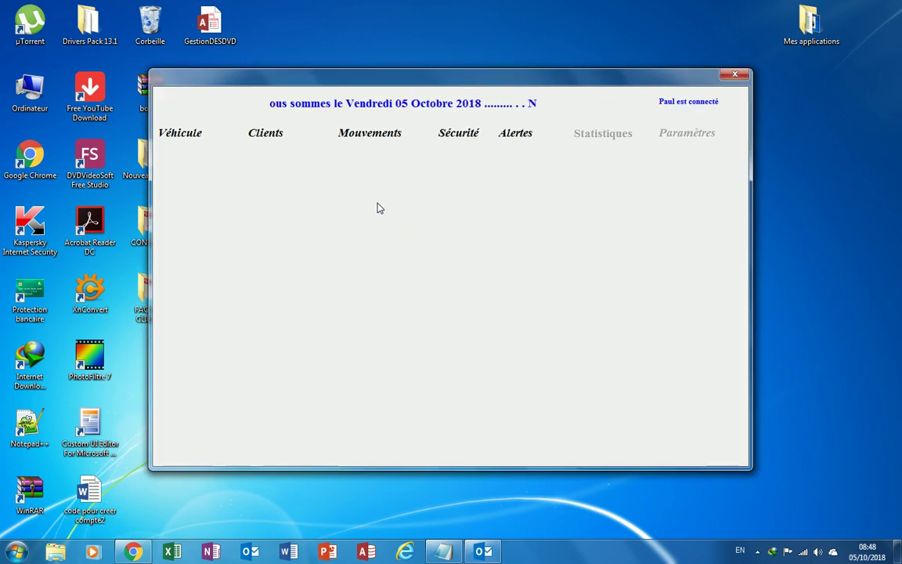
Browse the Clients, Véhicule, Mouvements and Sécurité menus, then open the Alertes dropdown.
click(265, 142)
mouse_move(587, 135)
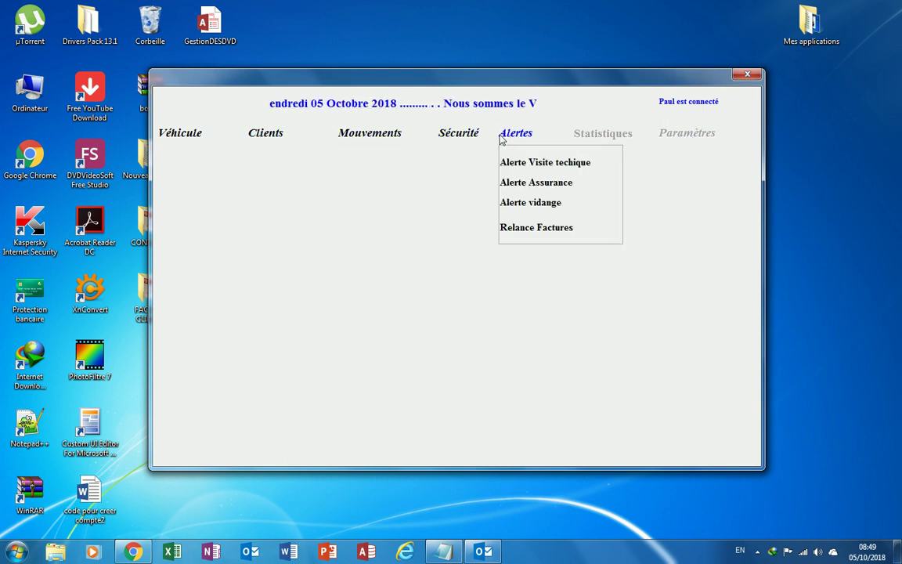
mouse_move(369, 137)
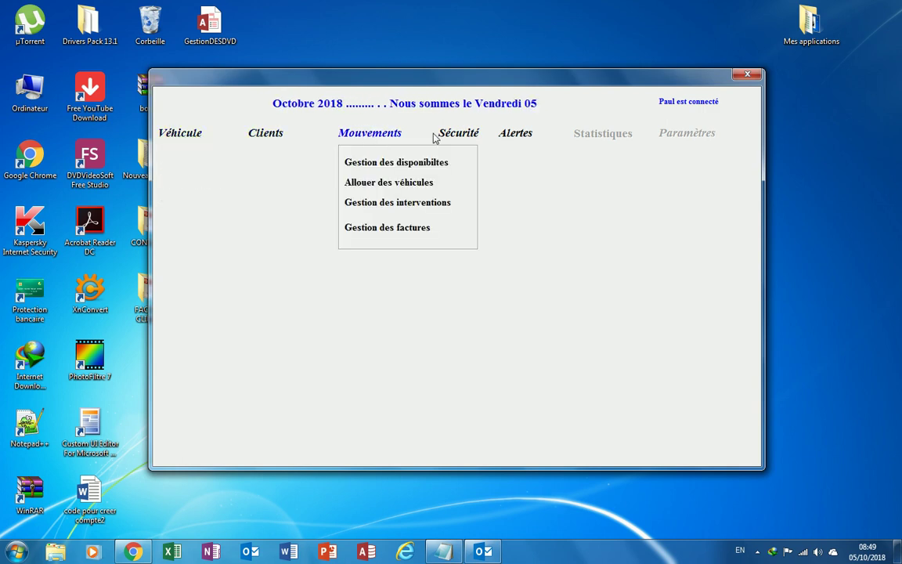
mouse_move(523, 139)
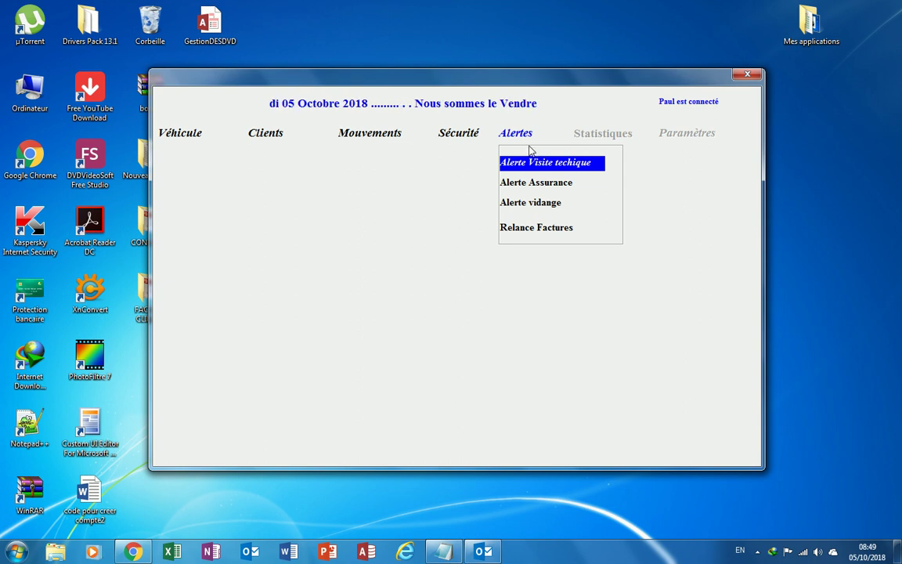
mouse_move(486, 137)
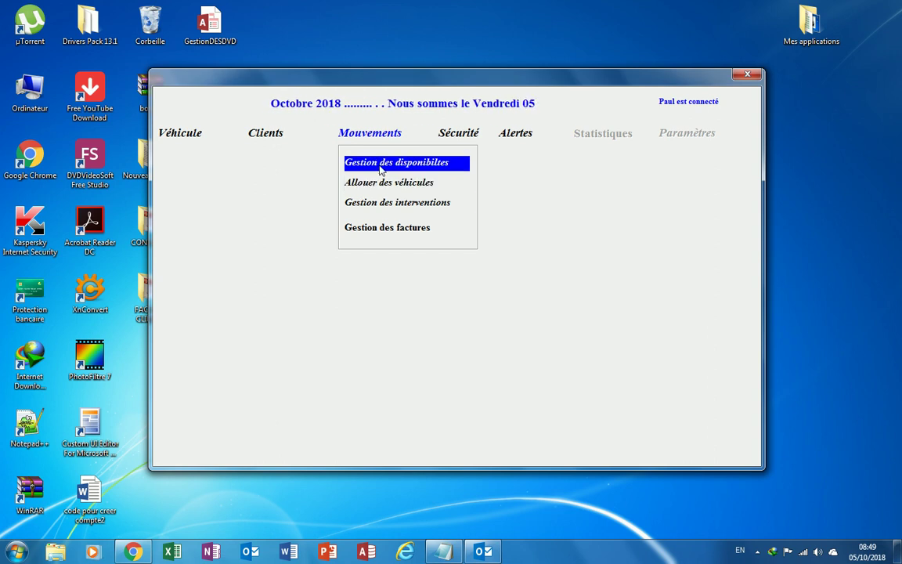
click(519, 136)
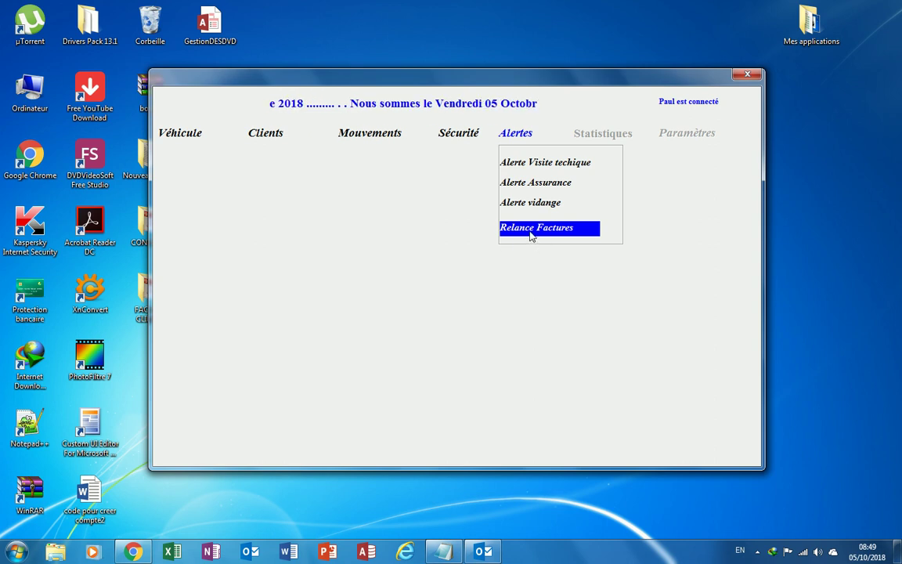
Send the overdue invoice reminders with Relance Factures and acknowledge both sent confirmations.
click(530, 231)
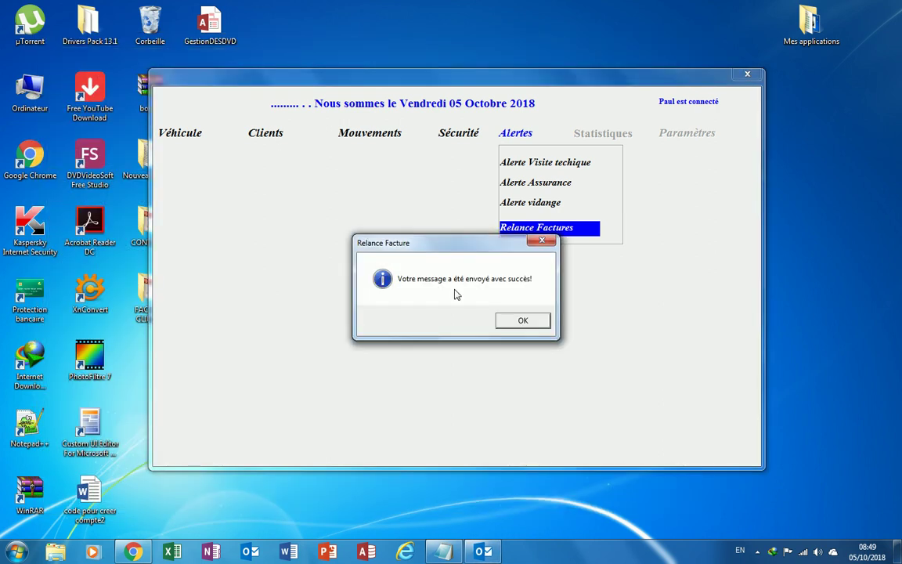
click(523, 321)
drag(429, 237, 417, 223)
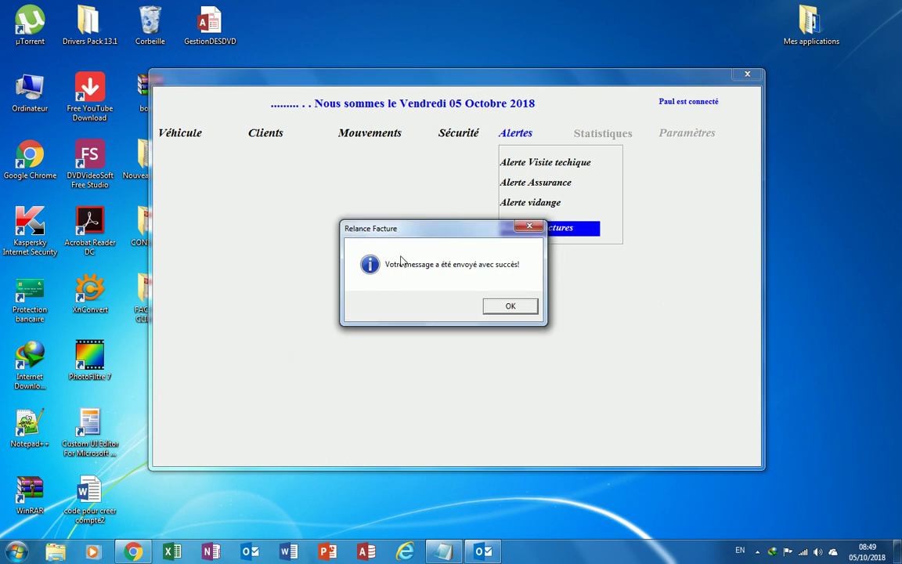
click(510, 306)
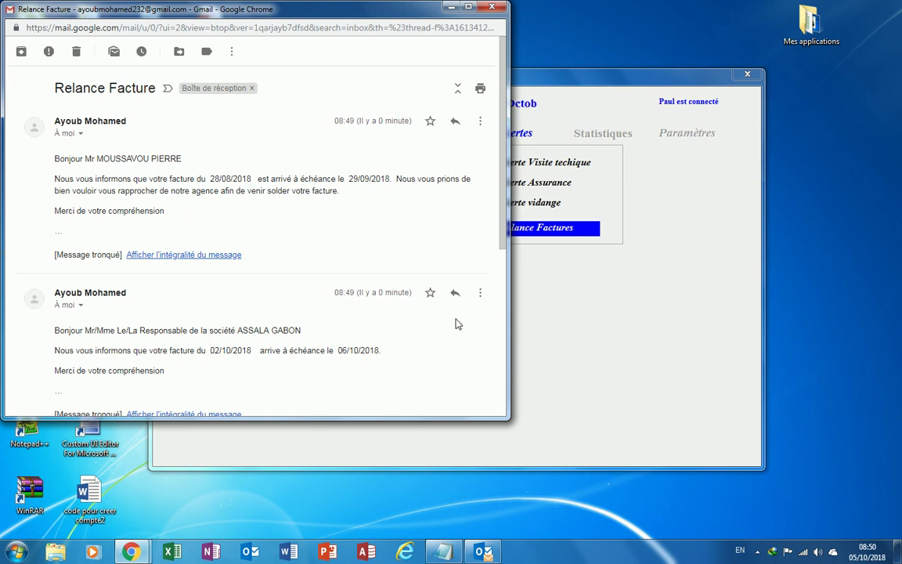
Read through the Relance Facture e-mail in Gmail, then close Chrome.
scroll(457, 322, down, 4)
scroll(388, 242, up, 3)
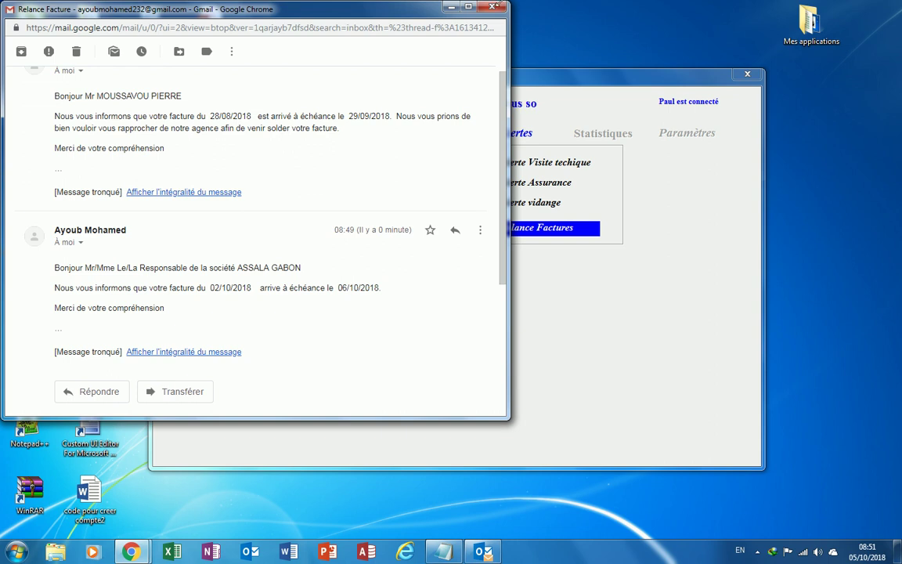
click(493, 9)
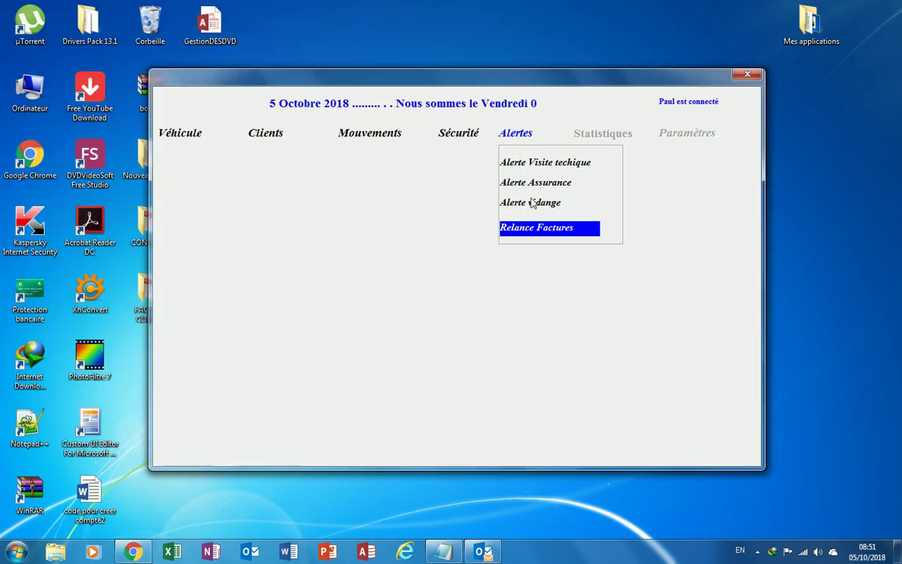
Open the Location de véhicule form via Mouvements > Allouer des véhicules.
click(462, 131)
click(370, 132)
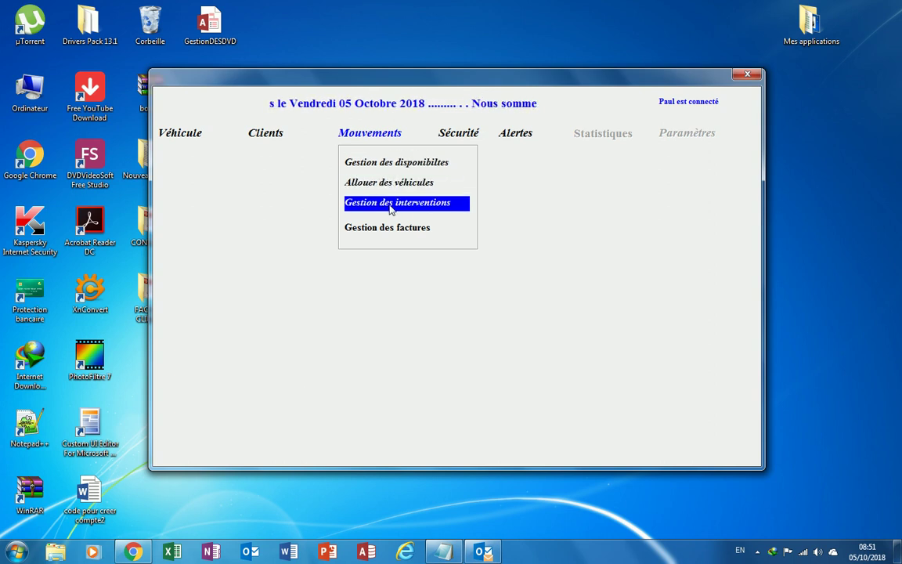
click(387, 188)
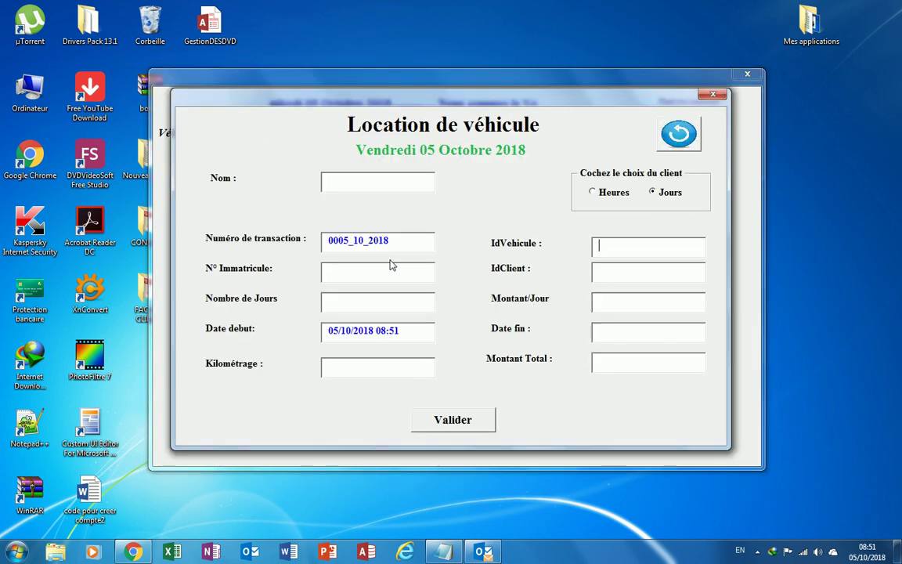
Enter vehicle 10 and the client's ID in the rental form.
click(612, 253)
text(10)
click(412, 269)
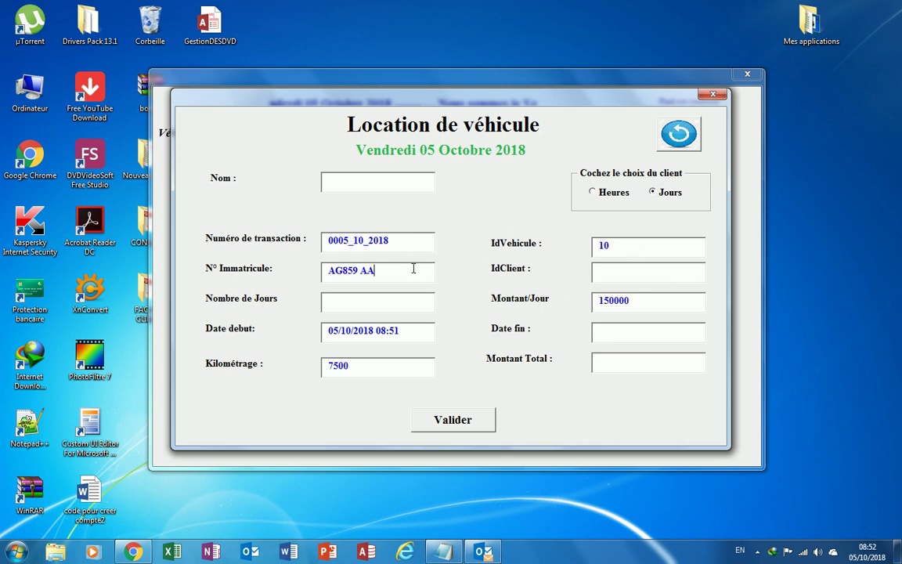
click(609, 273)
text(MOURRE3)
Set 20 rental days, ending 25/10/2018 for 3000000 total, and generate the contract.
click(370, 300)
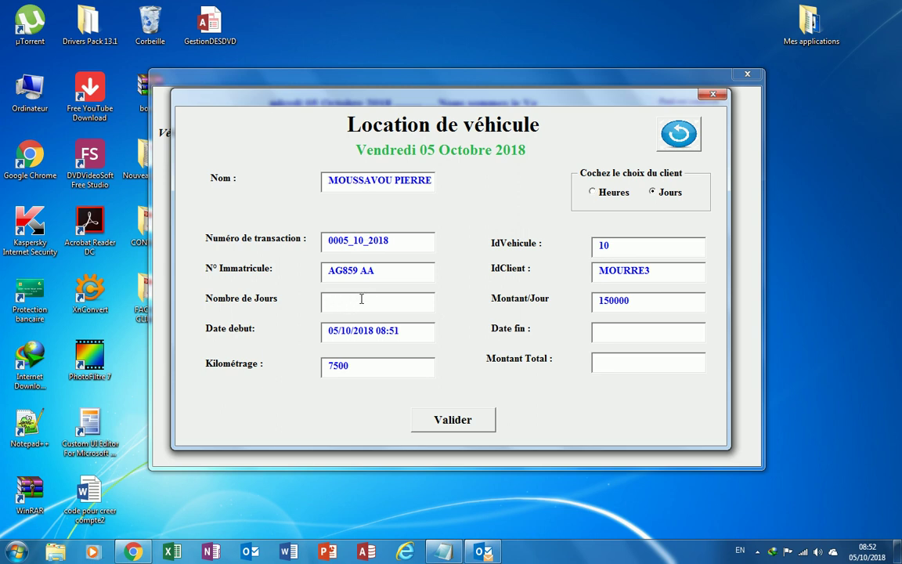
text(20)
click(418, 334)
click(635, 299)
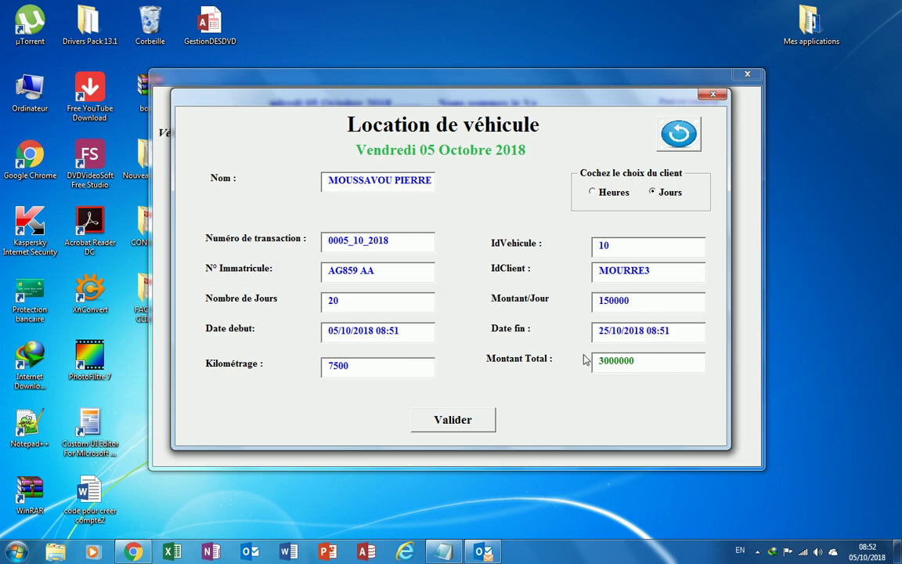
click(461, 424)
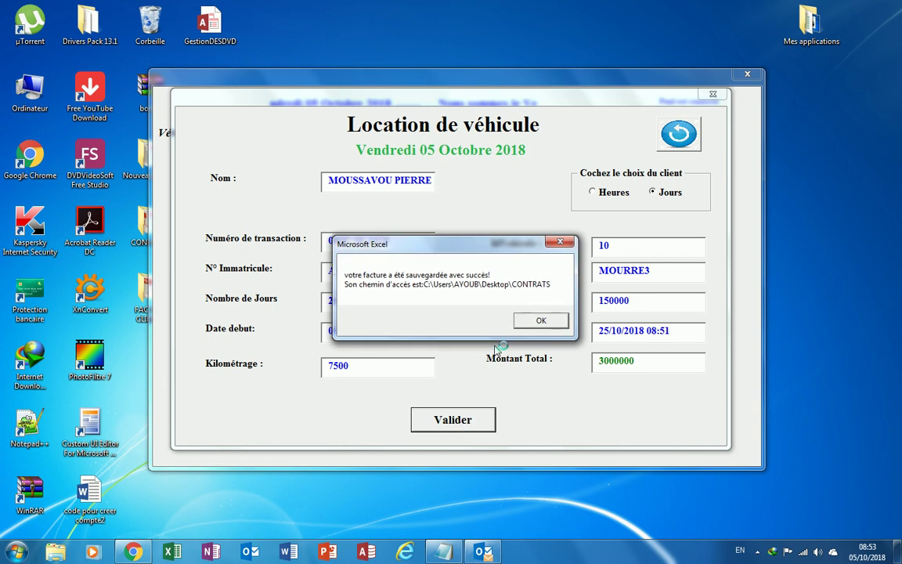
click(539, 322)
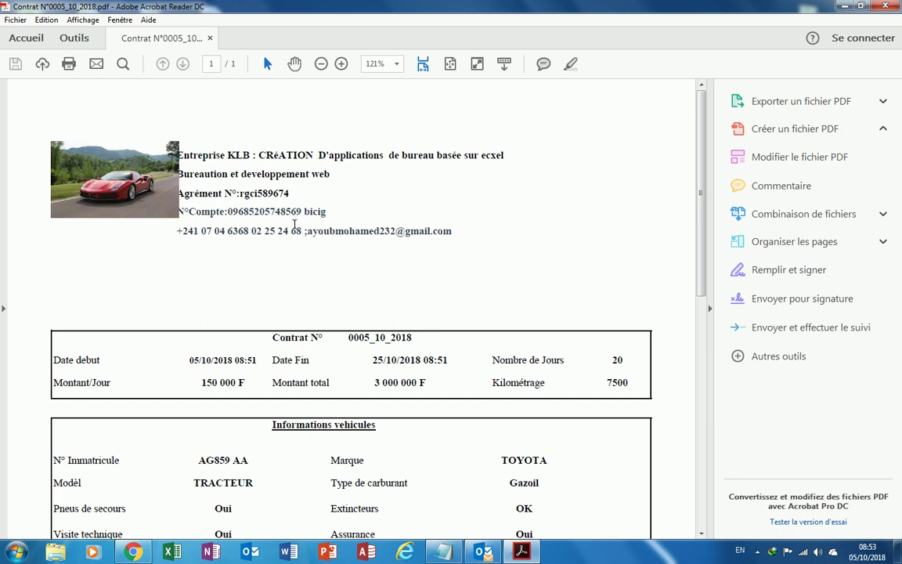
Scroll through contract 0005_10_2018 top to bottom, then close Acrobat Reader.
scroll(294, 227, down, 5)
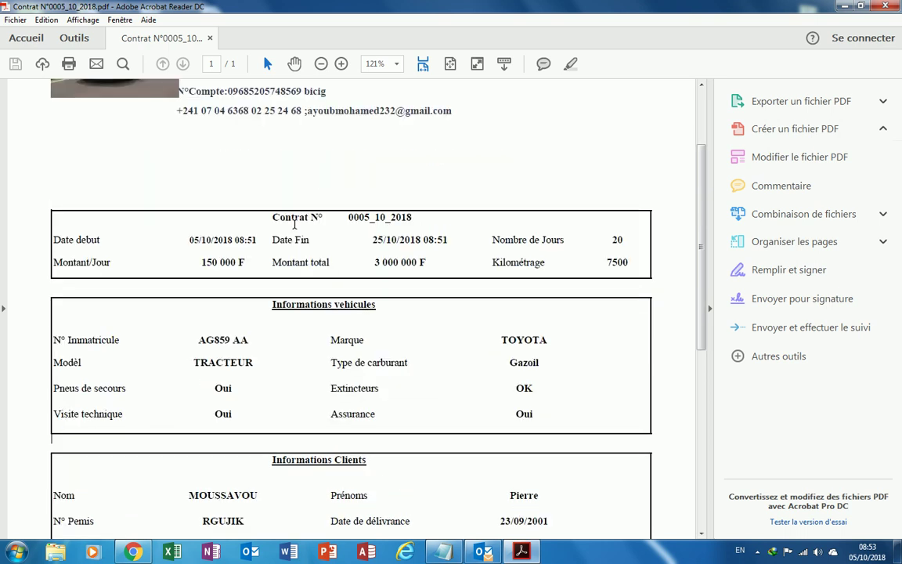
scroll(295, 229, down, 3)
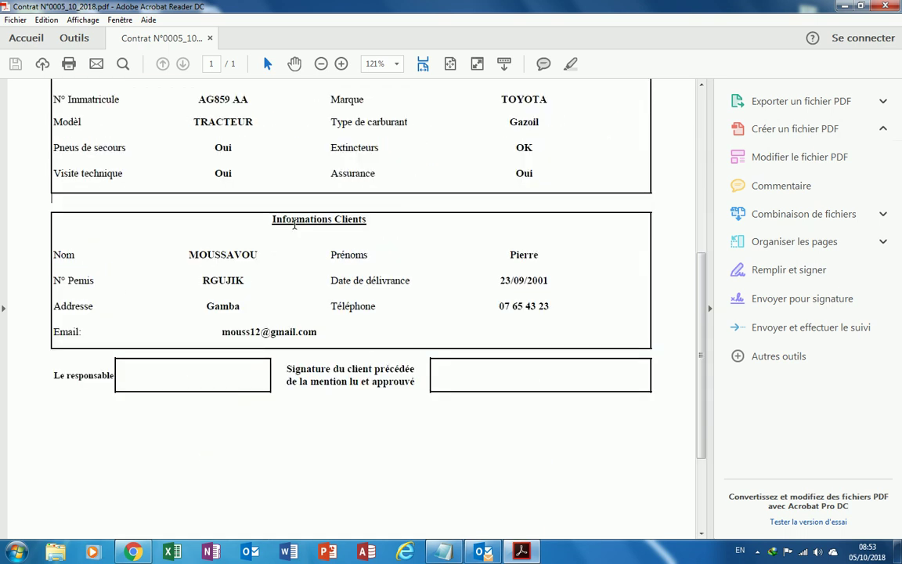
scroll(294, 224, down, 3)
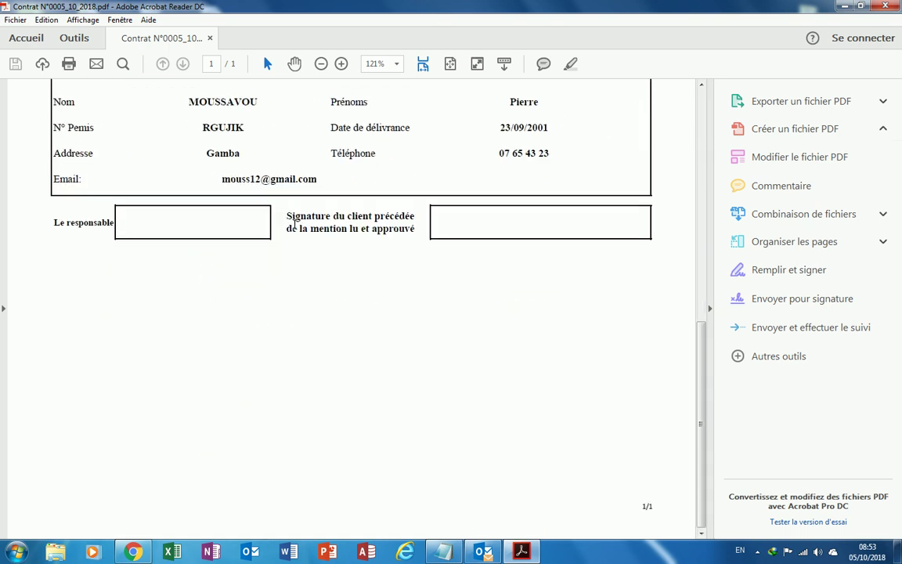
scroll(420, 258, up, 4)
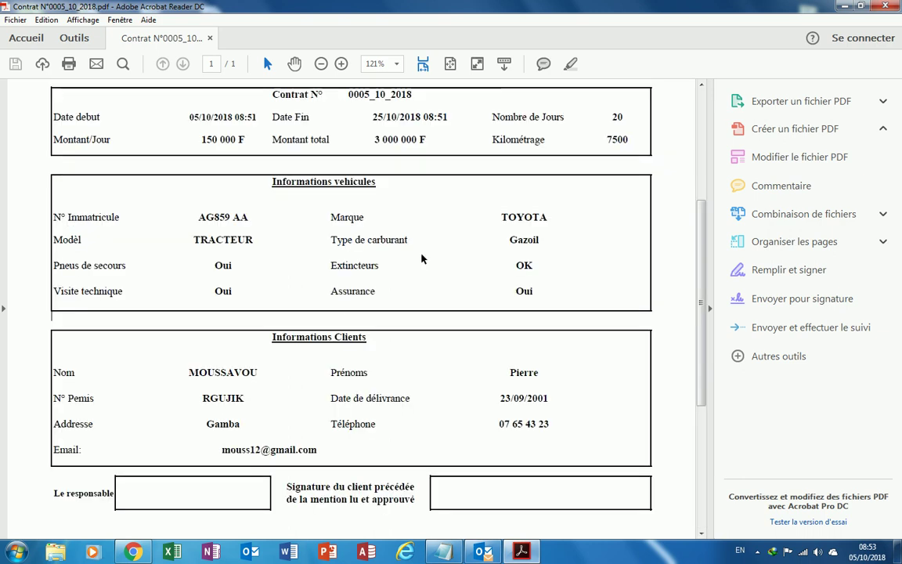
scroll(421, 259, up, 5)
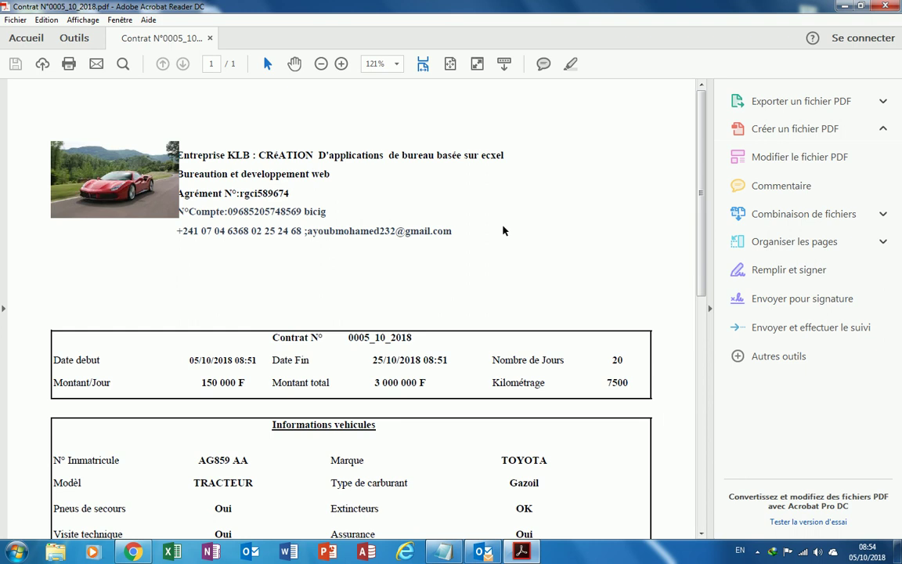
click(884, 7)
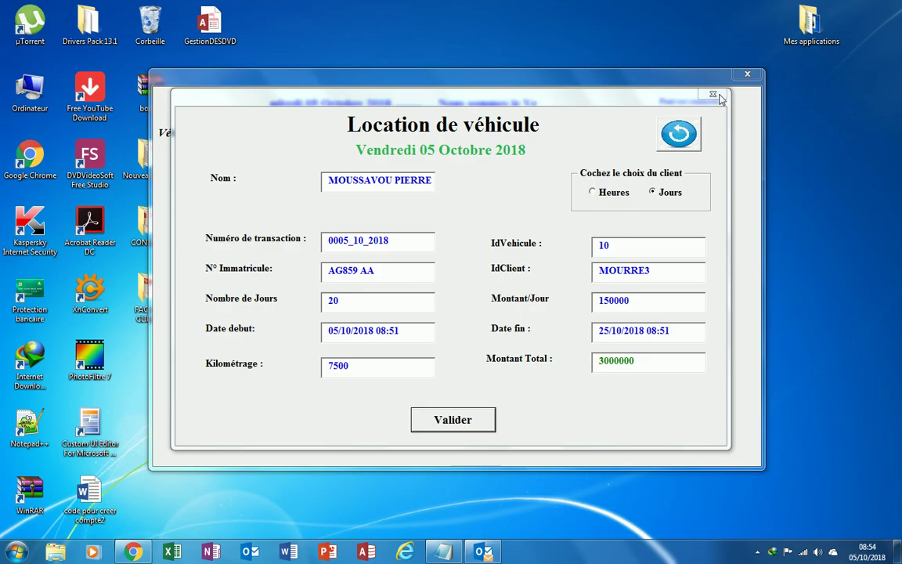
Close the rental form and open Gestion des factures for new invoice 0013_10_2018.
click(714, 95)
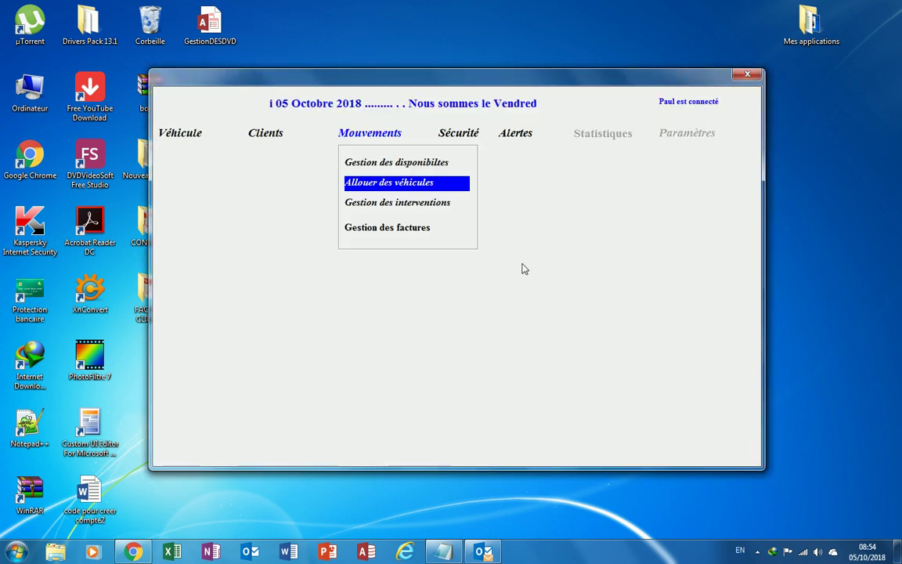
click(401, 233)
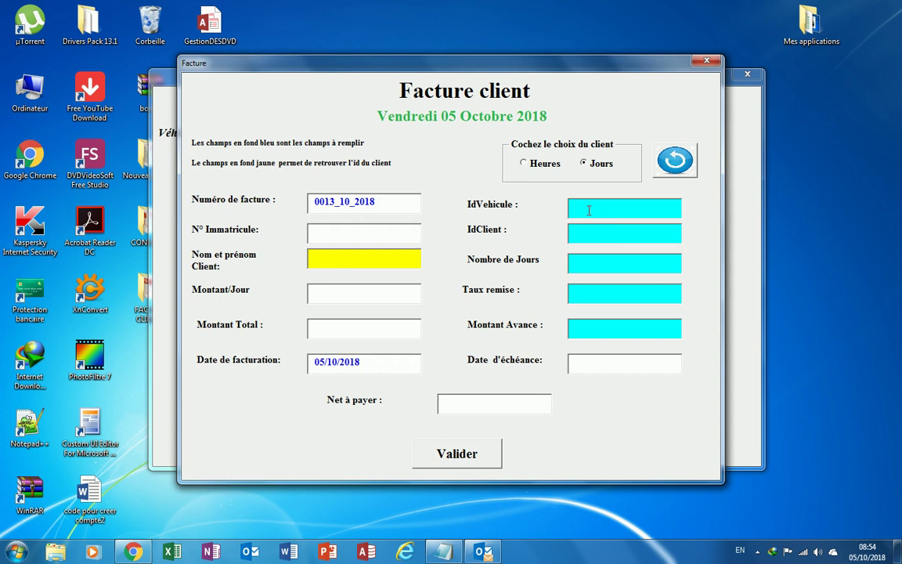
Enter vehicle id 10, dismissing the vehicle-not-found warning.
text(1)
key(Return)
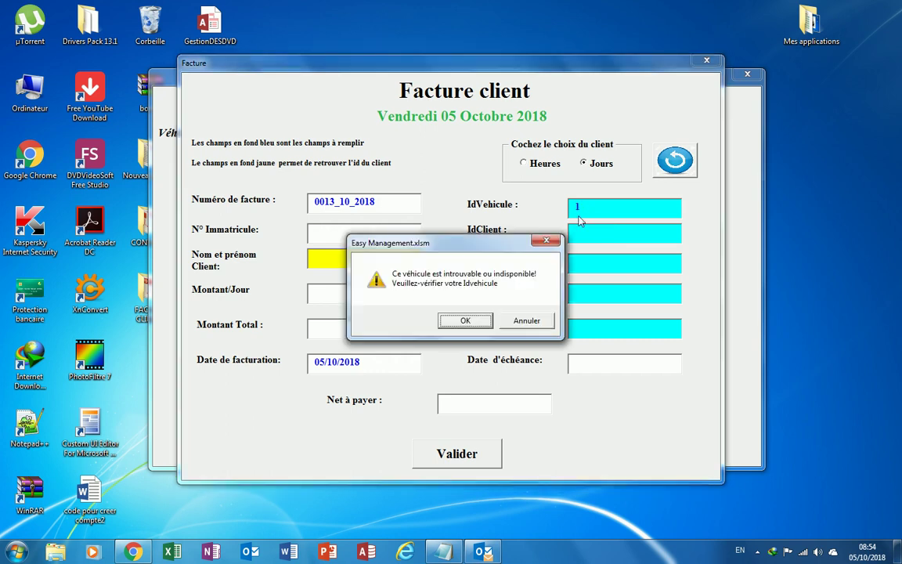
click(550, 244)
click(599, 208)
text(0)
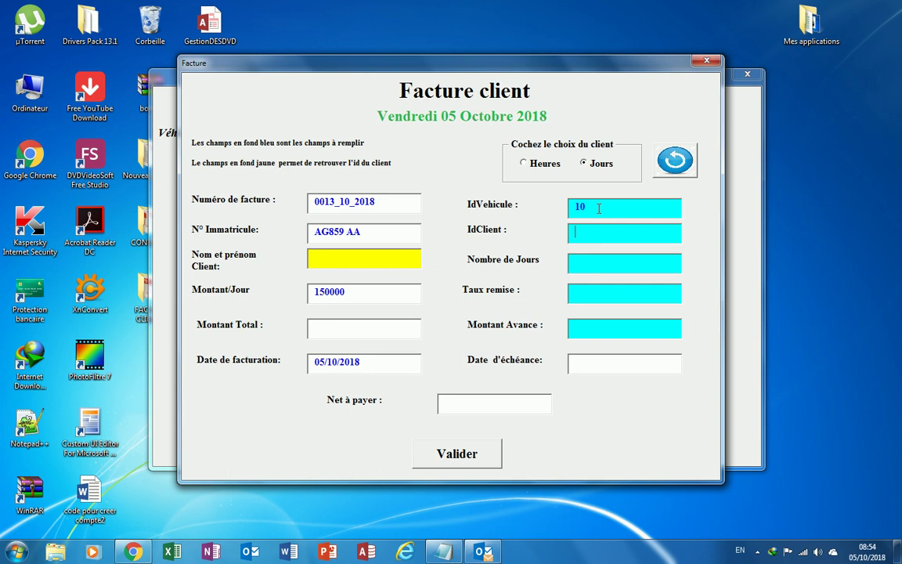
Enter client MOURR and 15 days so the 2250000 total is computed.
key(Tab)
text(MOURR)
key(Tab)
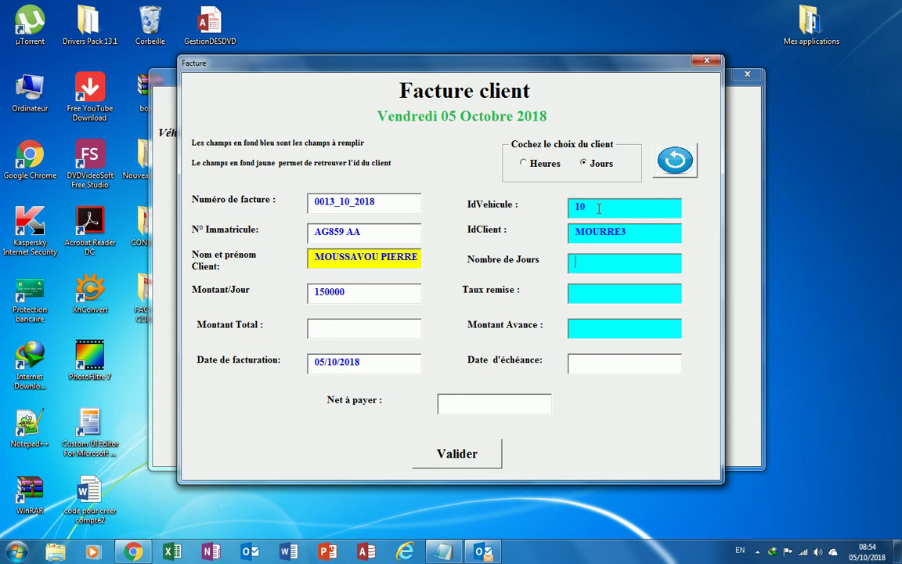
text(15)
key(Tab)
key(Tab)
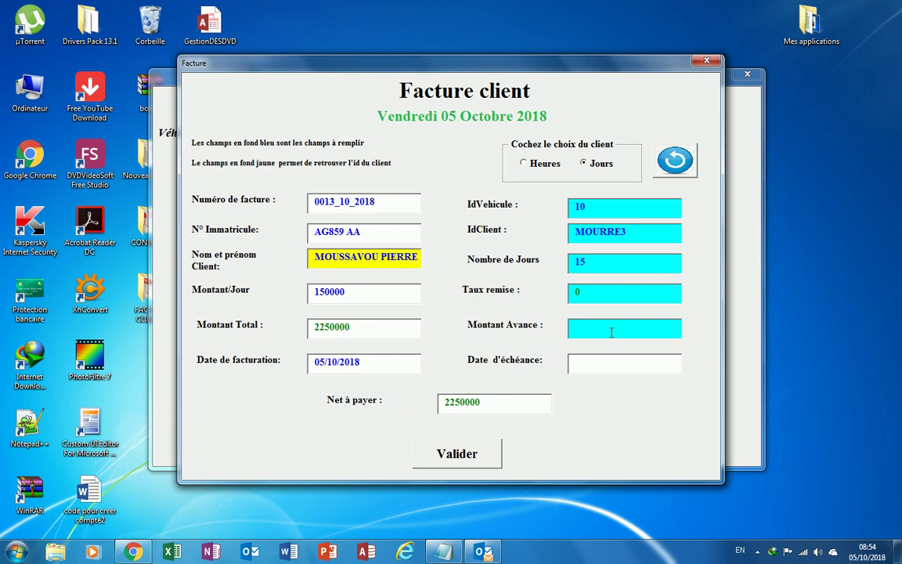
Enter a 225000 advance payment and validate invoice 0013_10_2018 for saving.
click(611, 331)
text(2250000)
click(345, 202)
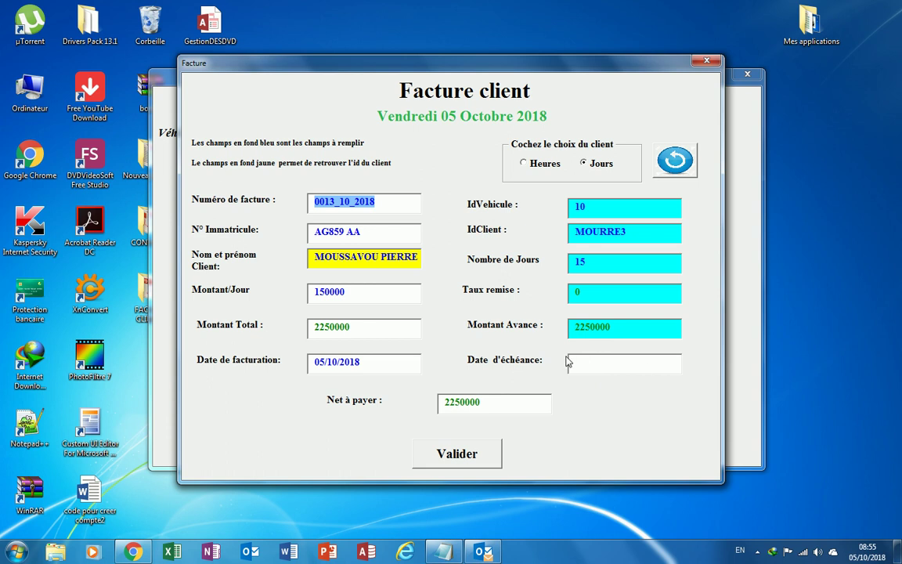
click(390, 365)
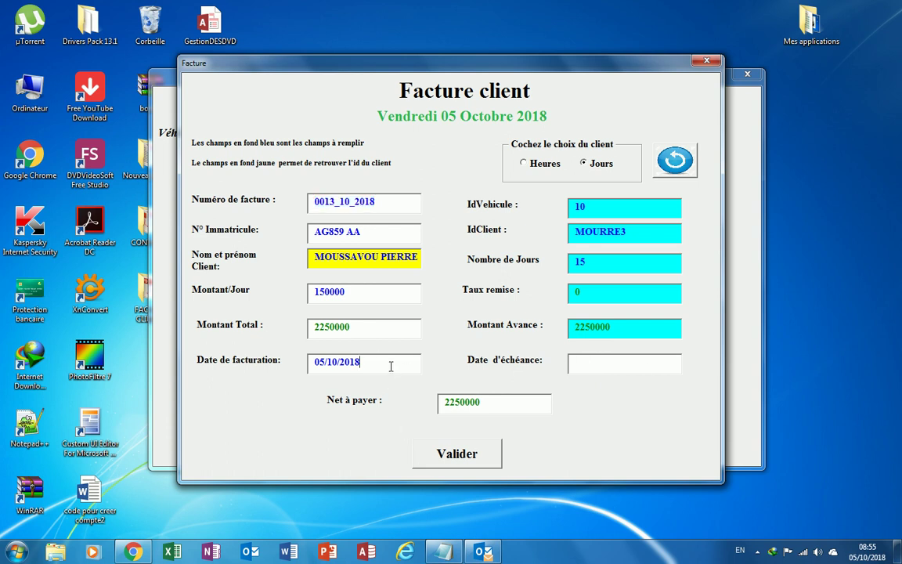
click(468, 458)
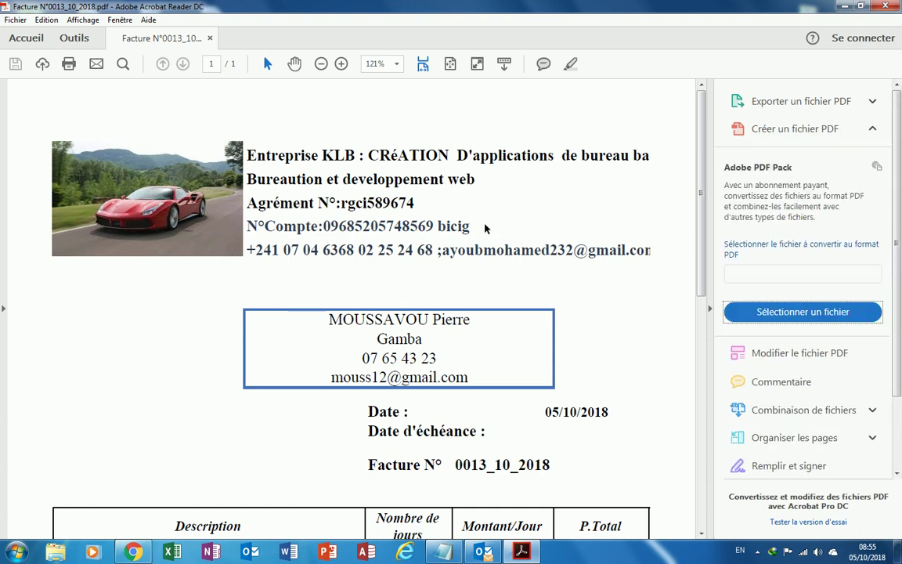
Review invoice 0013_10_2018 at 100% zoom, then close Acrobat Reader.
scroll(579, 328, down, 5)
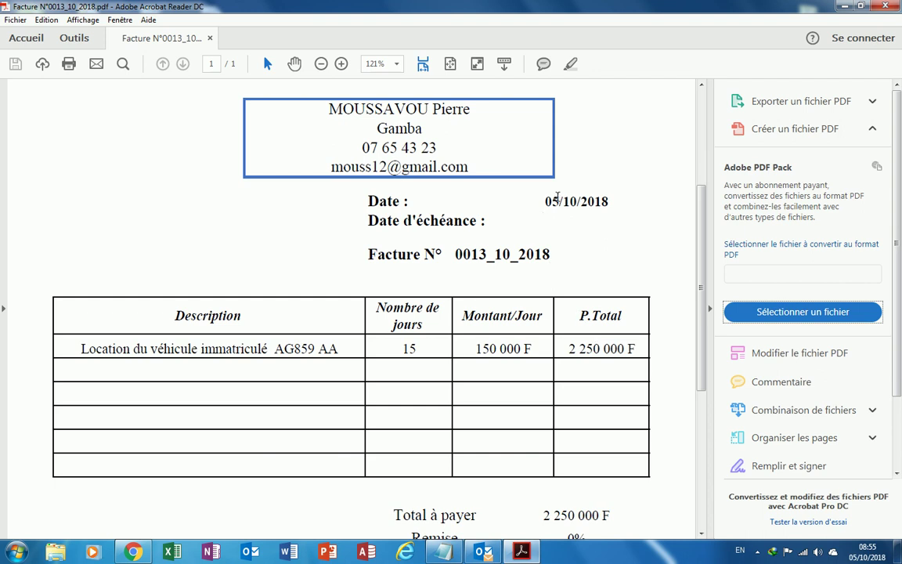
scroll(582, 296, down, 4)
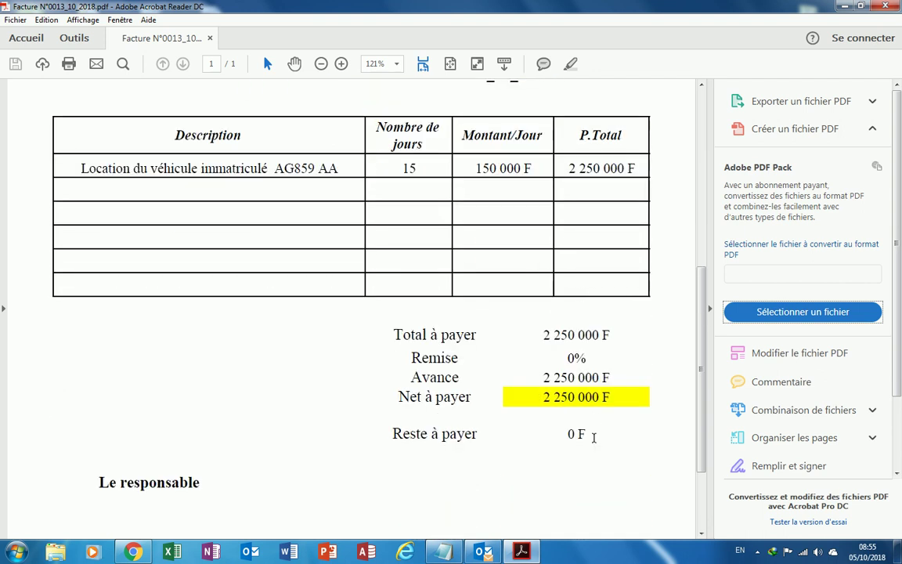
scroll(603, 399, up, 7)
scroll(611, 400, down, 9)
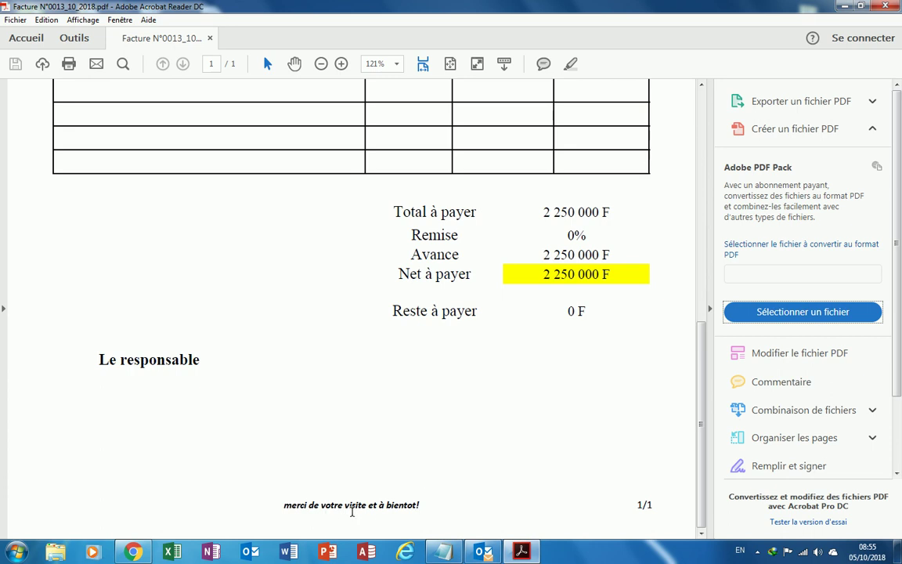
scroll(559, 420, up, 8)
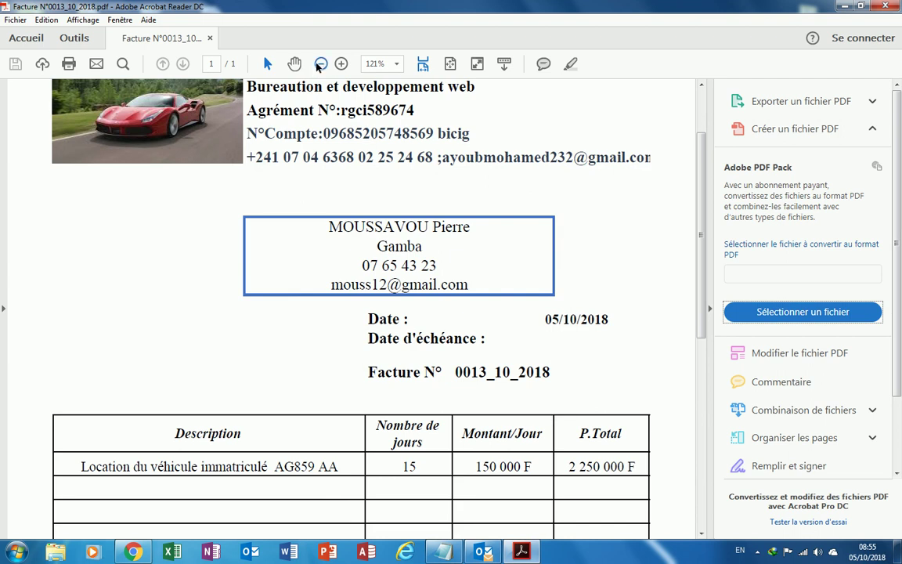
key(ctrl+minus)
scroll(568, 309, down, 5)
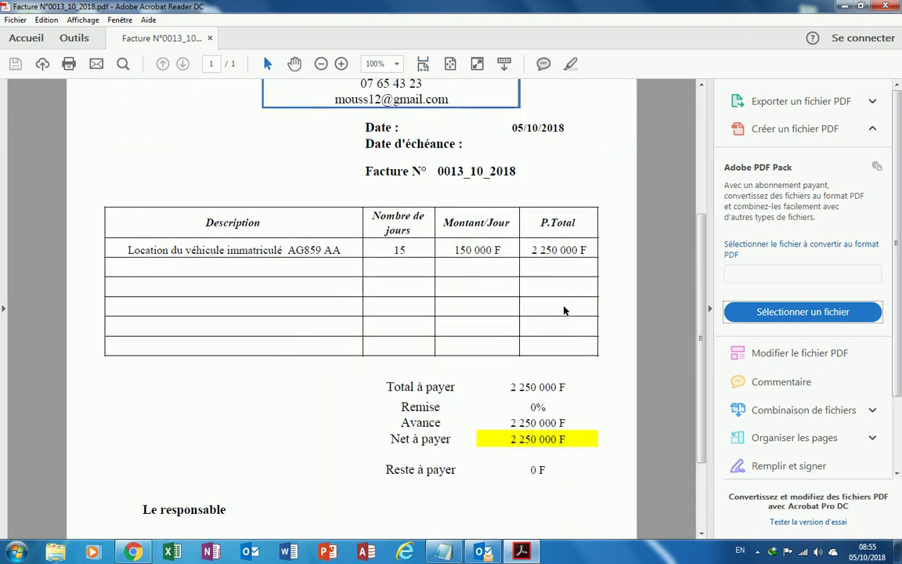
scroll(563, 307, up, 8)
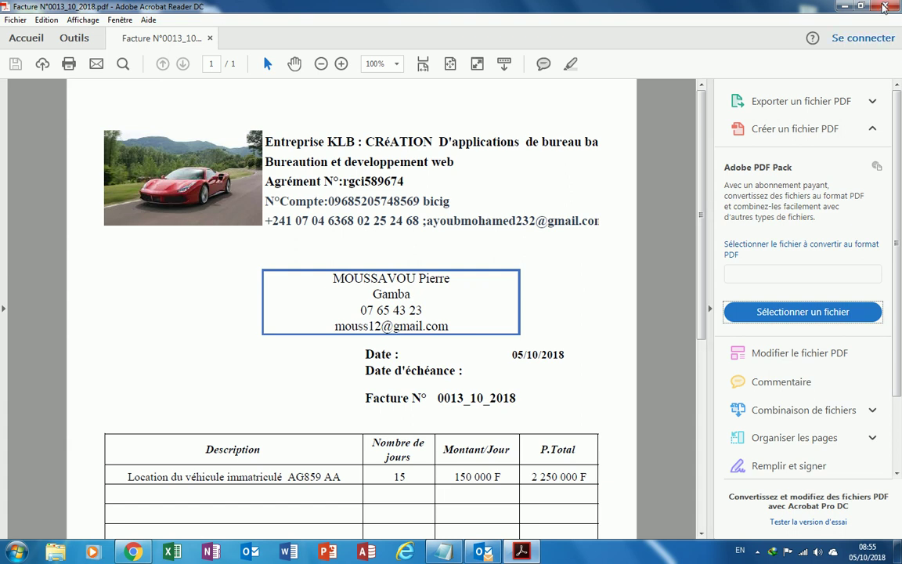
key(alt+F4)
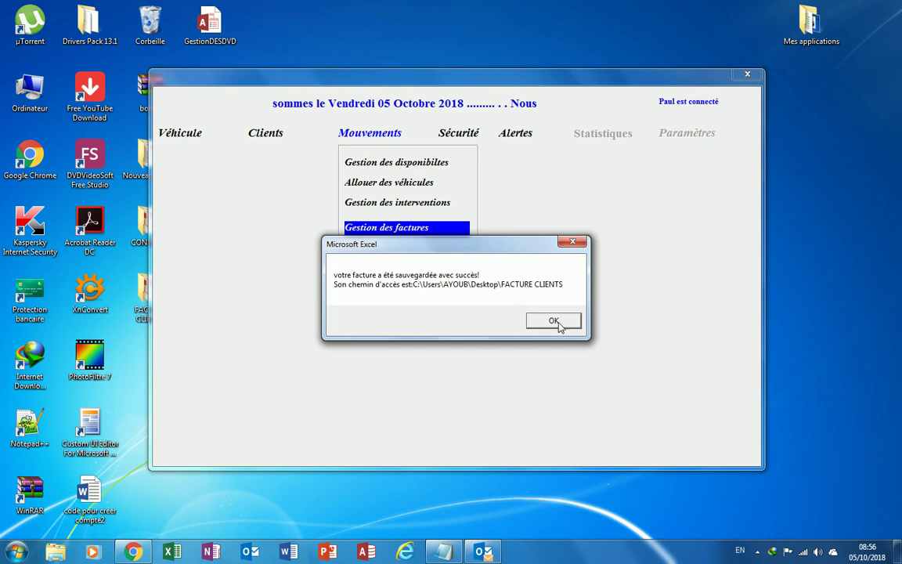
Dismiss the save confirmation, move the app window, and close the FACTURE CLIENTS folder.
click(559, 328)
drag(381, 80, 533, 169)
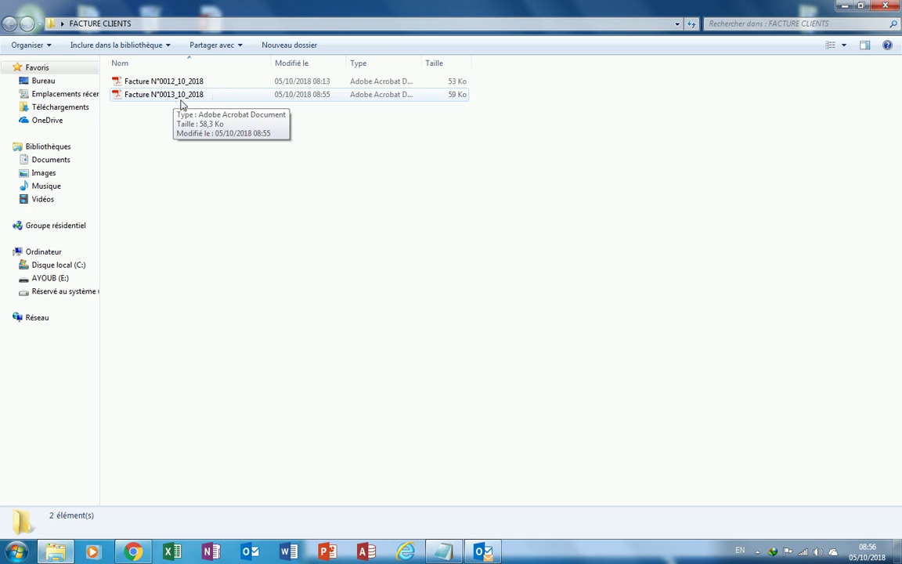
click(889, 5)
Move the app window back and log out via Sécurité > Déconnexion.
drag(626, 164, 485, 53)
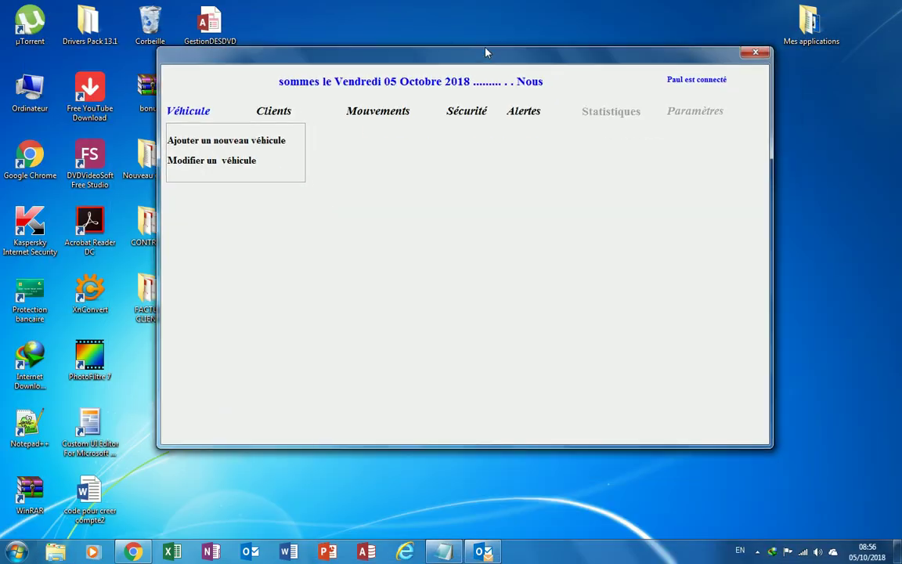
mouse_move(503, 115)
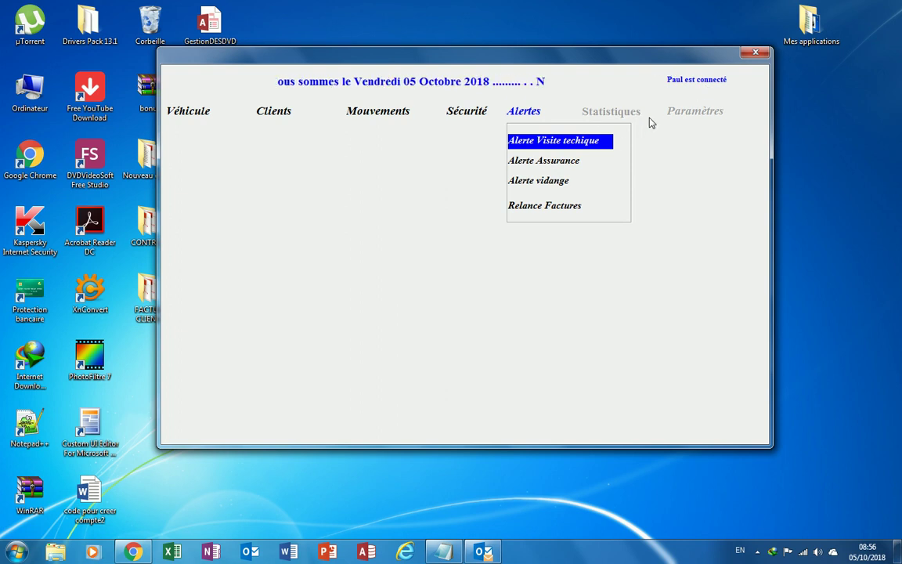
mouse_move(458, 117)
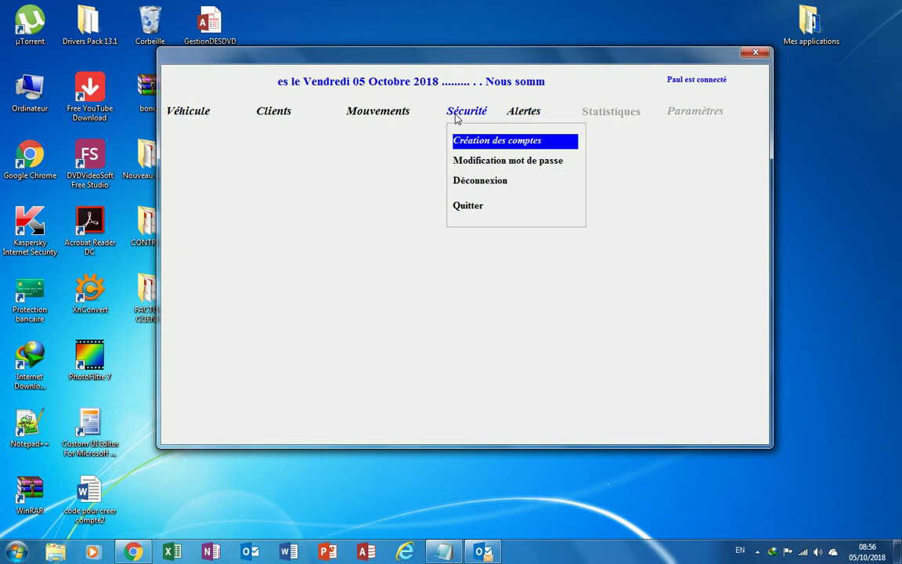
click(474, 183)
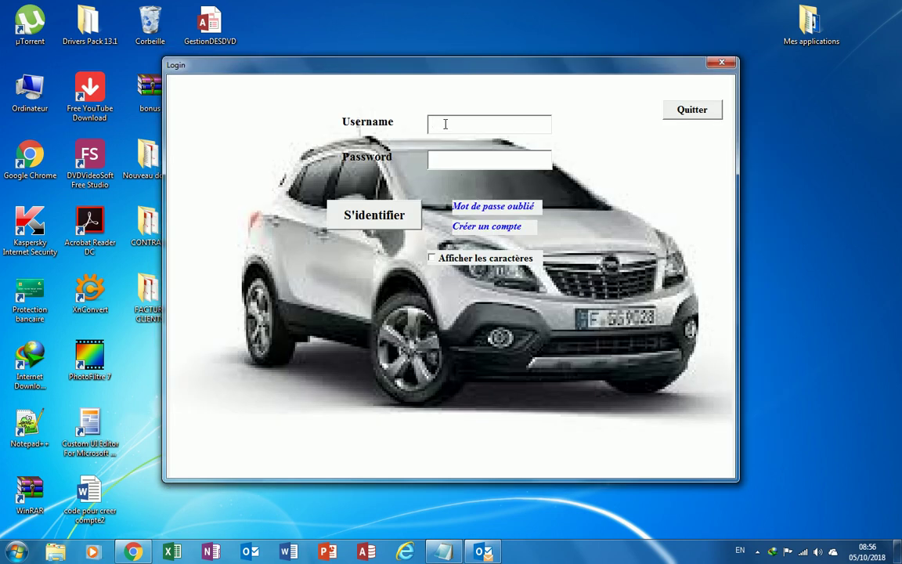
Log in as Administrateur with the admin password and dismiss the welcome message.
text(*****)
click(368, 213)
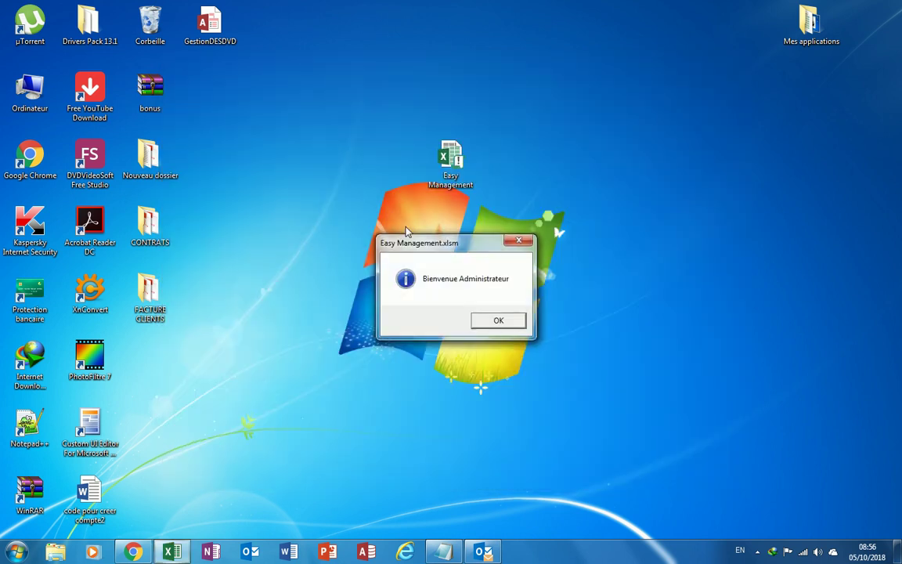
click(499, 322)
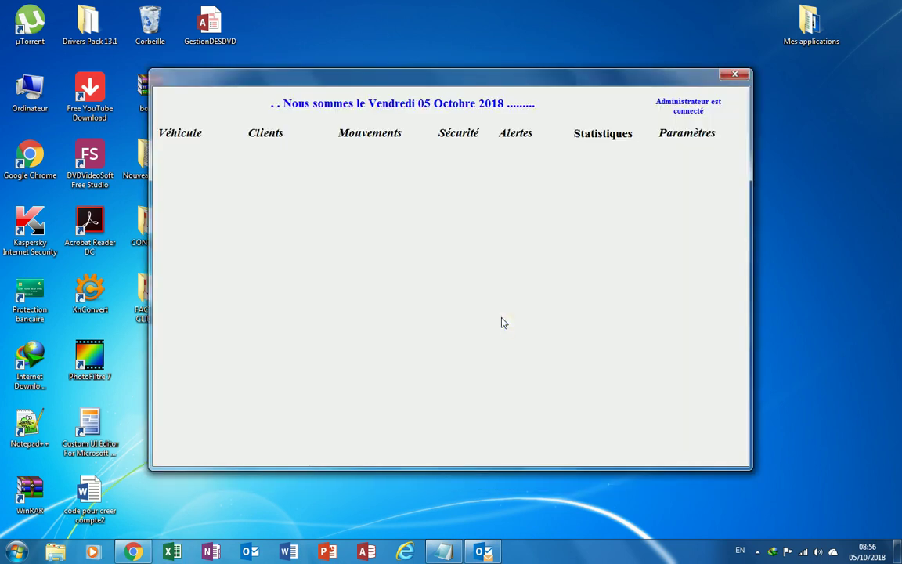
mouse_move(194, 137)
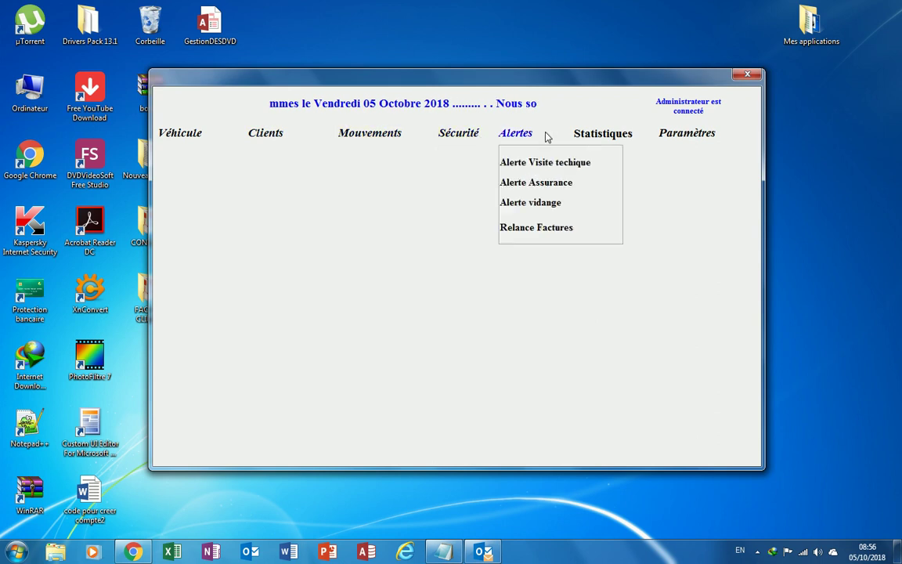
mouse_move(686, 133)
mouse_move(597, 140)
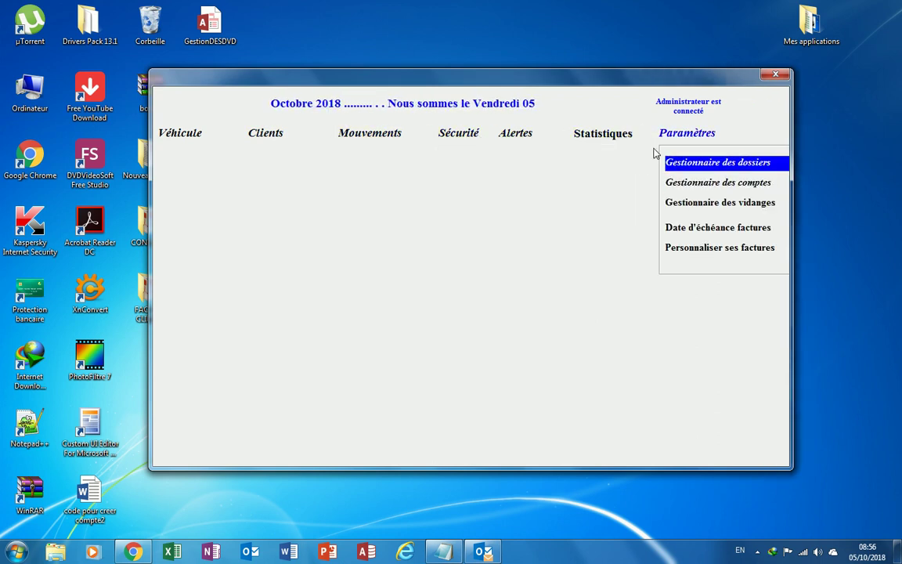
mouse_move(528, 136)
mouse_move(458, 133)
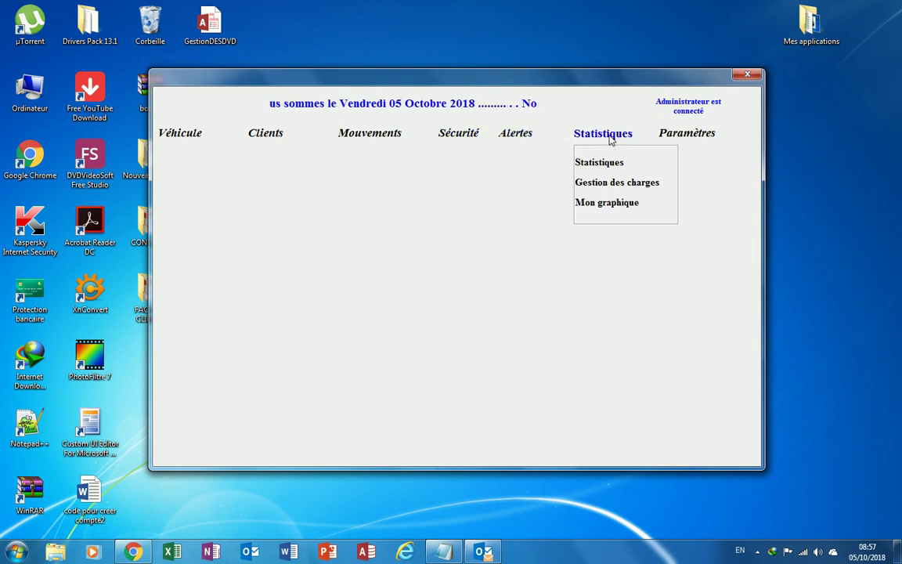
click(601, 205)
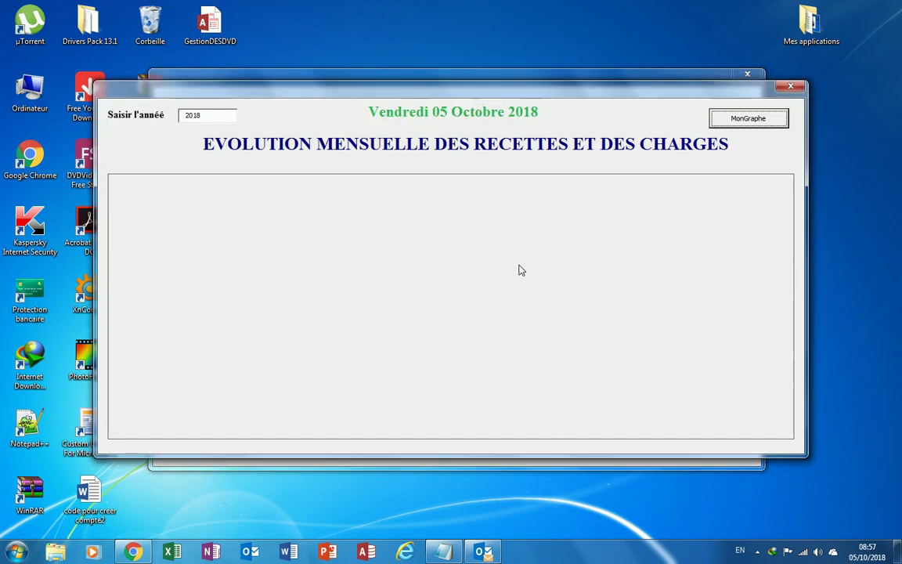
click(732, 118)
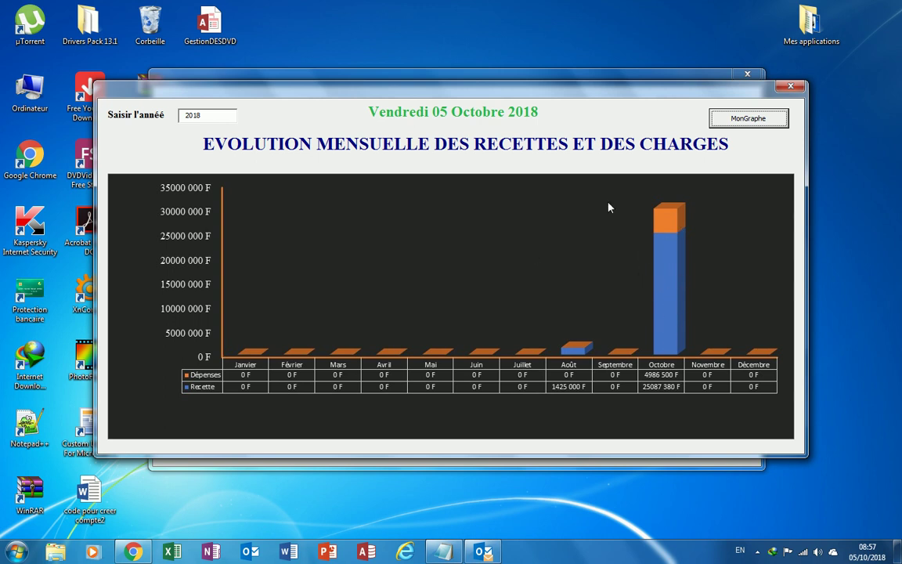
click(795, 93)
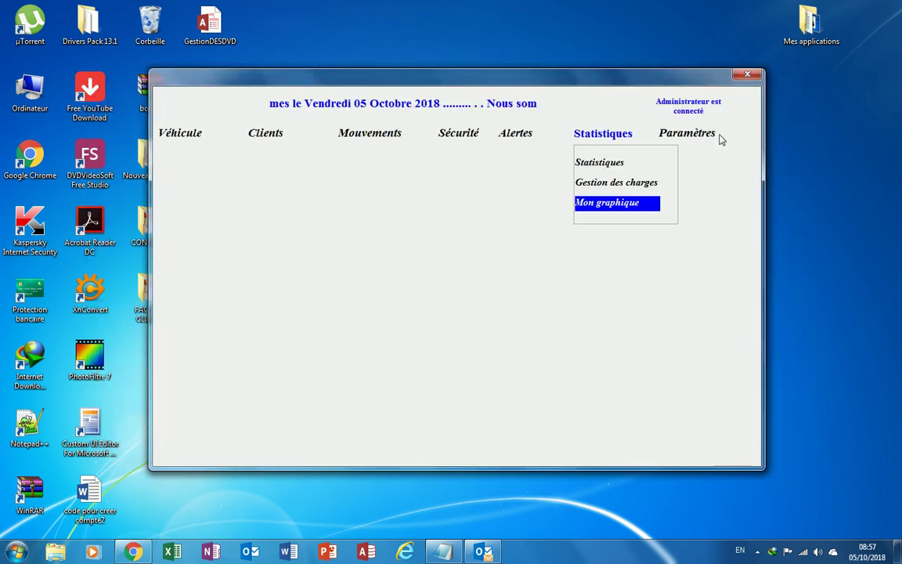
Quit Easy Management through Sécurité > Quitter, confirming with Oui.
mouse_move(719, 139)
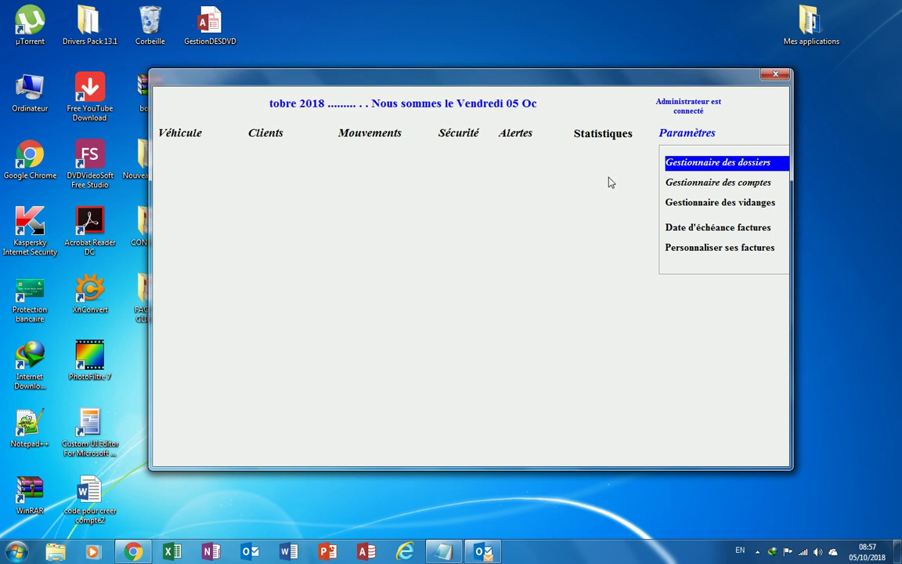
mouse_move(479, 137)
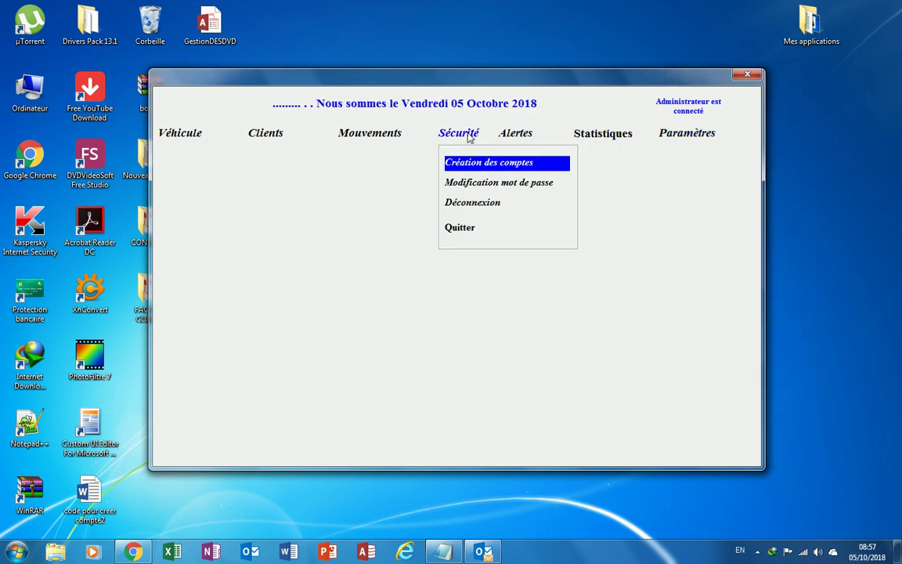
click(456, 228)
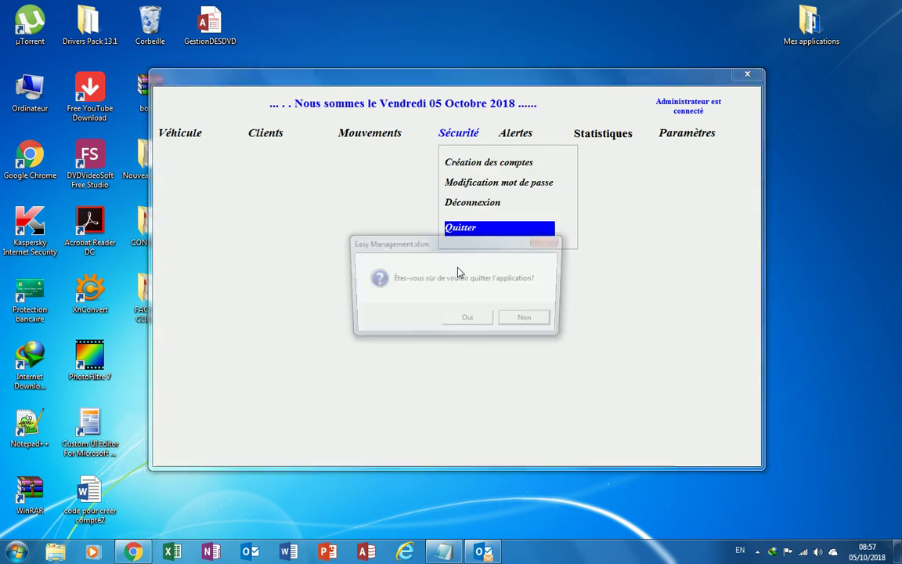
click(474, 325)
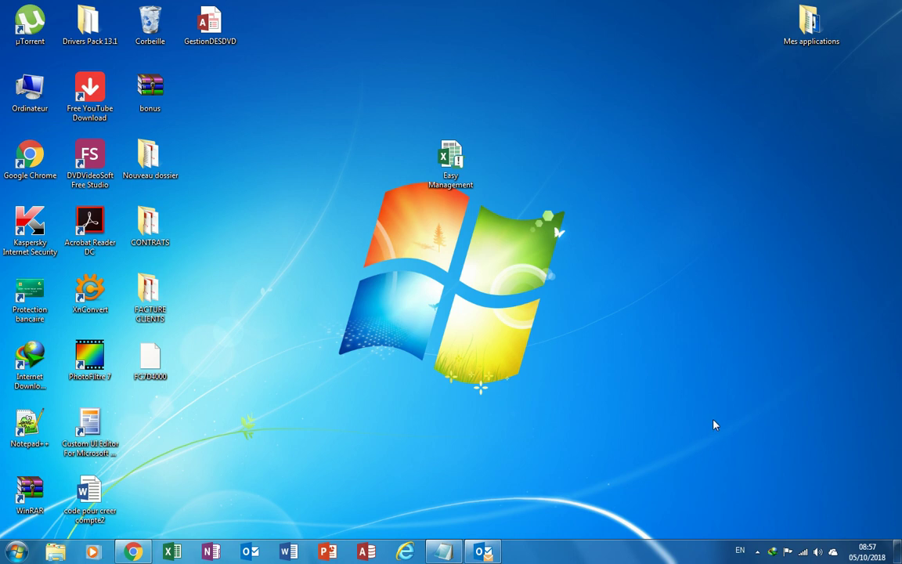
Reveal the hidden tray icons and open the screen recorder's options menu.
right_click(762, 554)
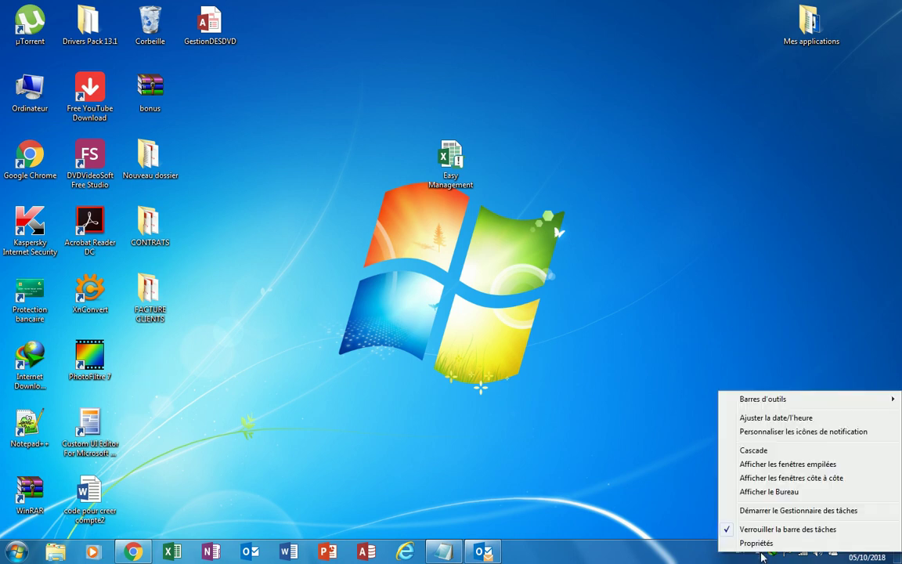
click(613, 463)
click(758, 553)
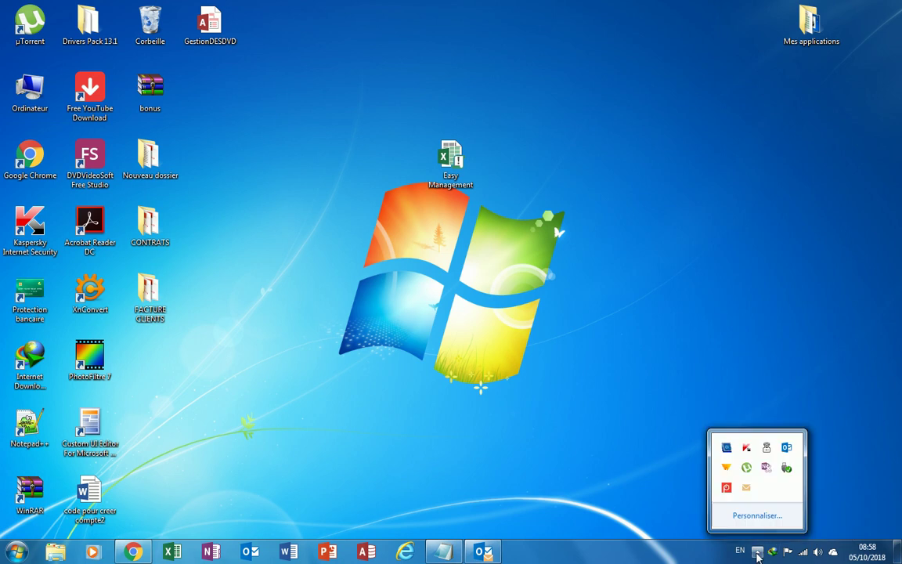
right_click(727, 489)
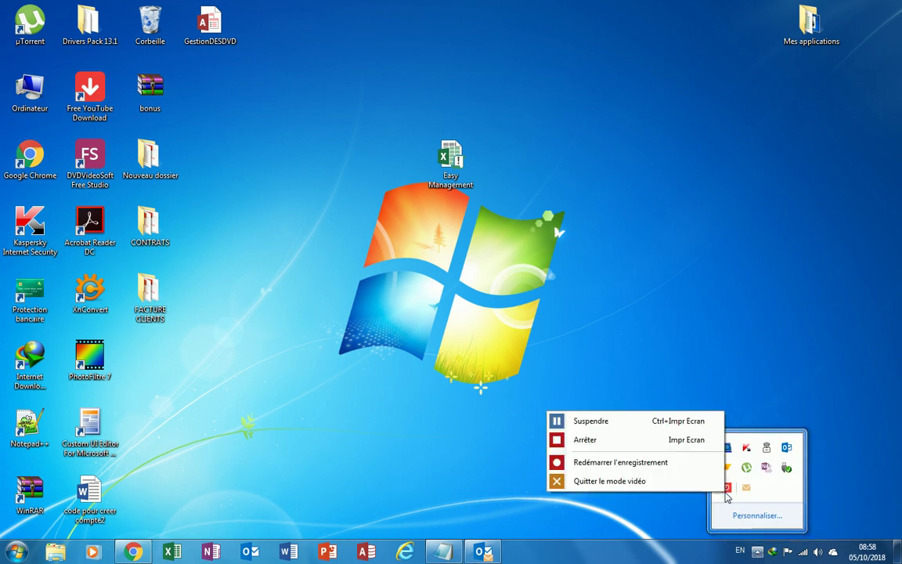